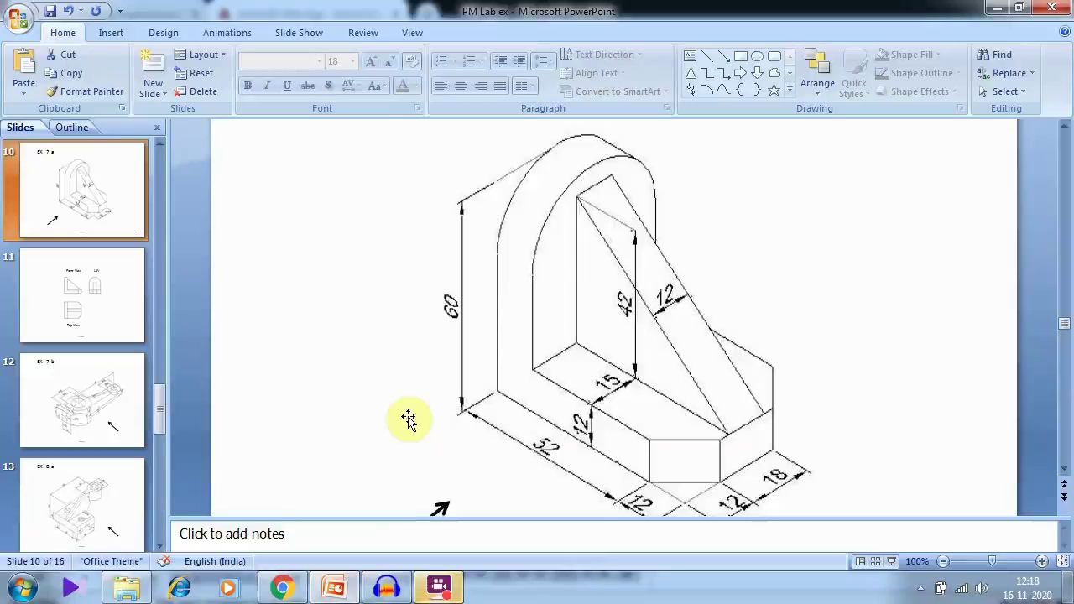
Review the dimensioned isometric bracket on the PowerPoint slide, then bring up ex 7a.dwg in AutoCAD Web
scroll(810, 367, down, 1)
scroll(807, 377, down, 2)
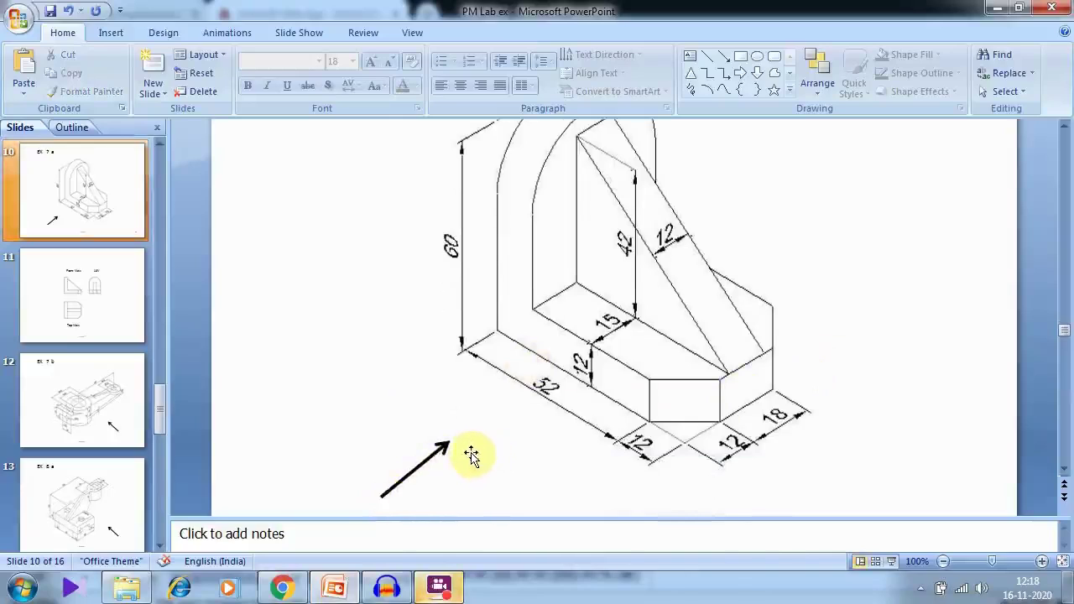
click(282, 587)
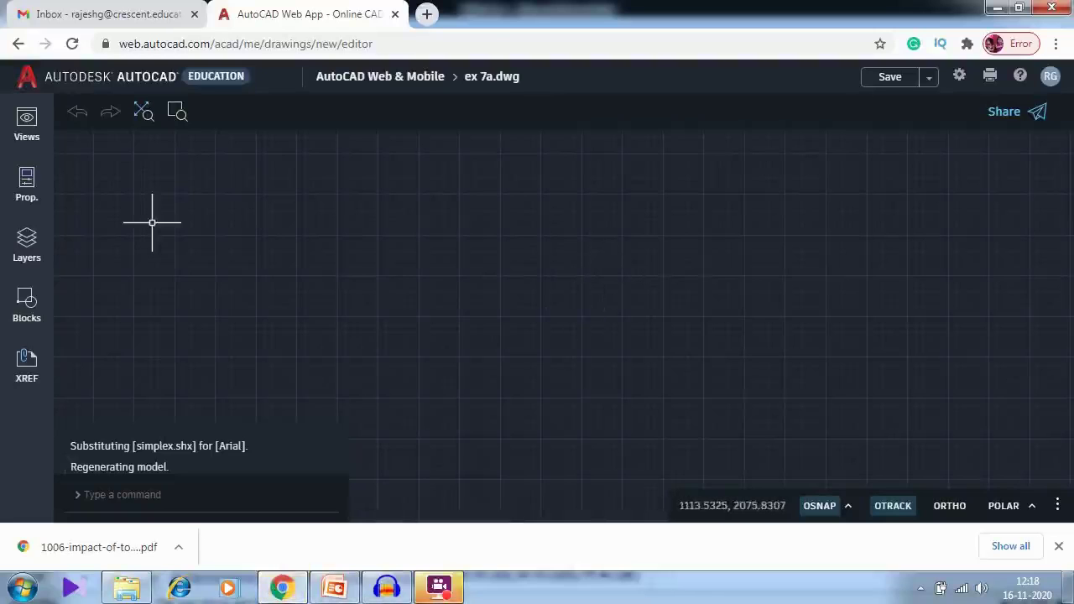
Set the dimension style to Mech-3.5 and the text style to Simplex_3.5
click(26, 183)
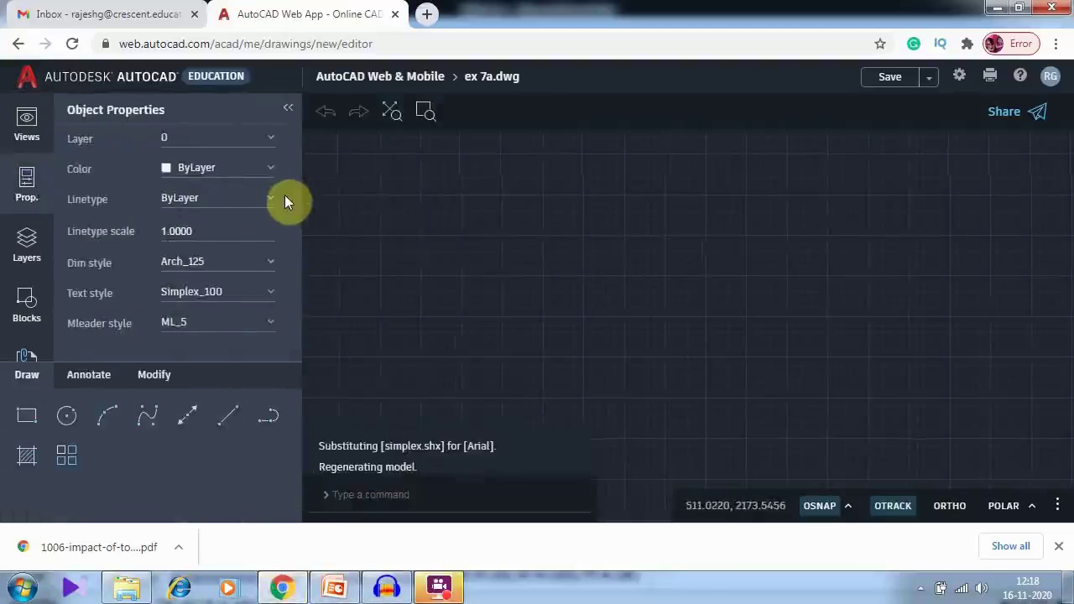
click(252, 268)
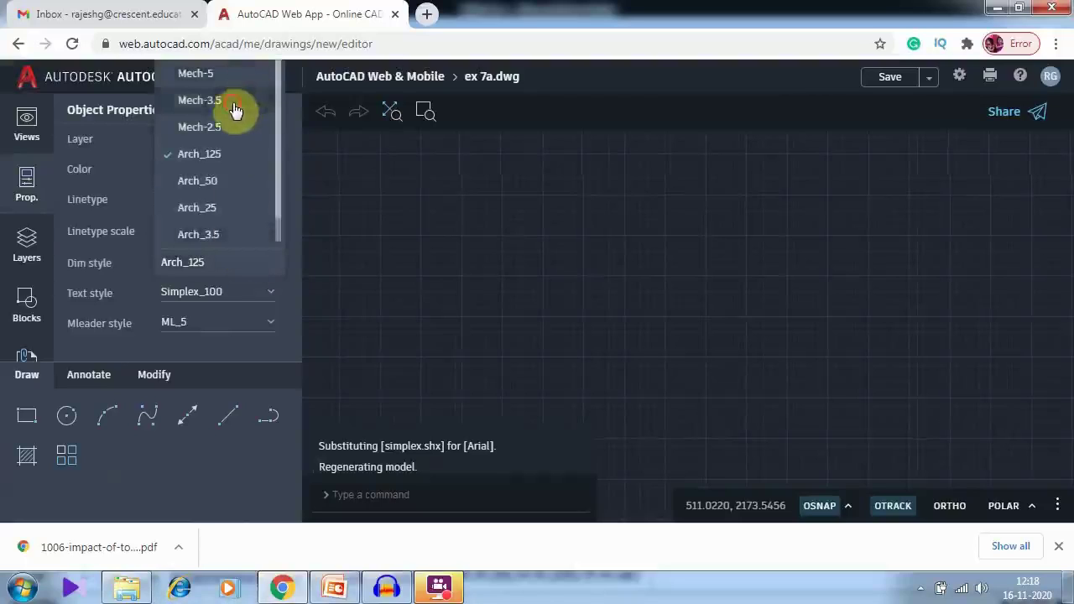
click(237, 102)
click(220, 295)
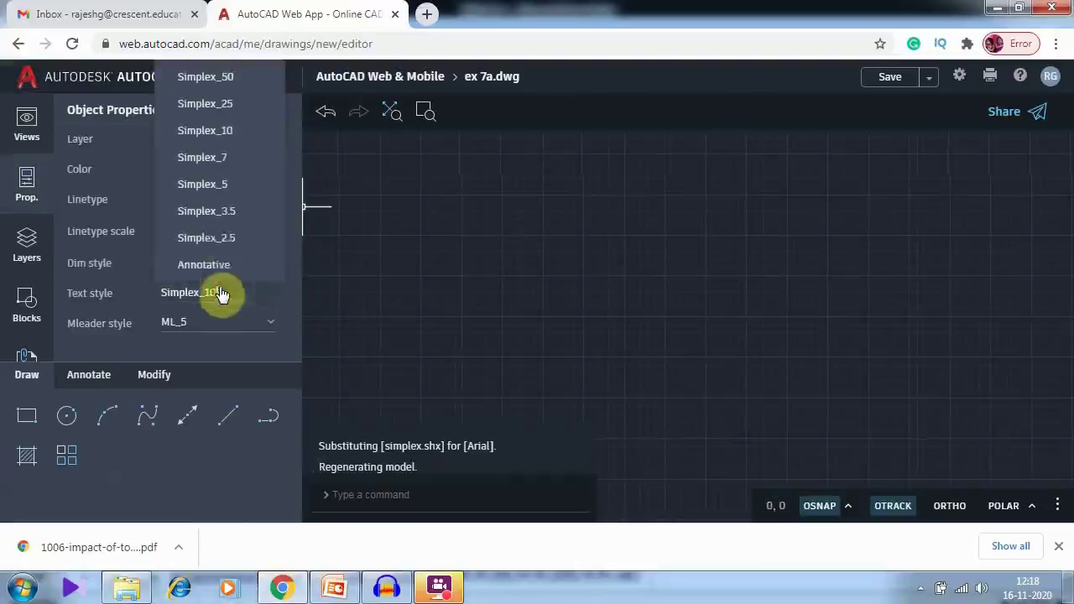
click(238, 215)
Start the Line tool and glance at the isometric reference slide before returning
click(230, 424)
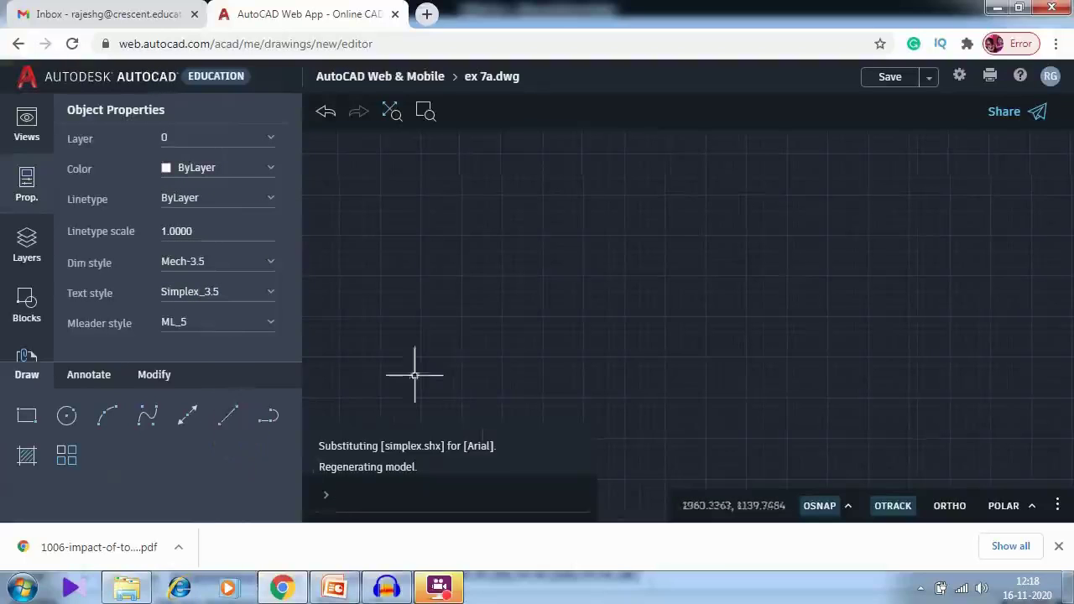
key(alt+Tab)
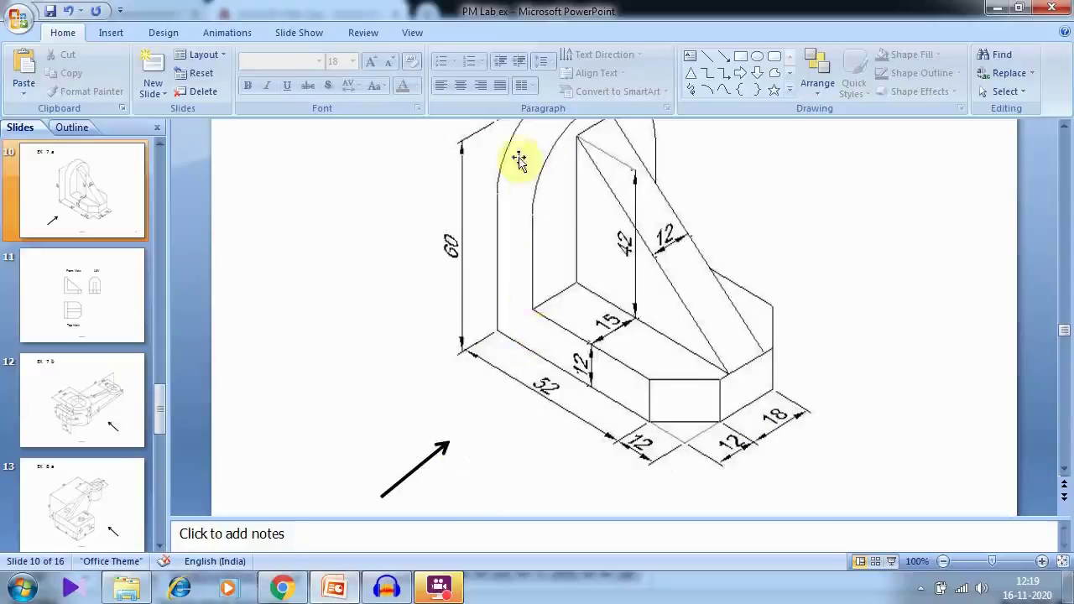
key(alt+Tab)
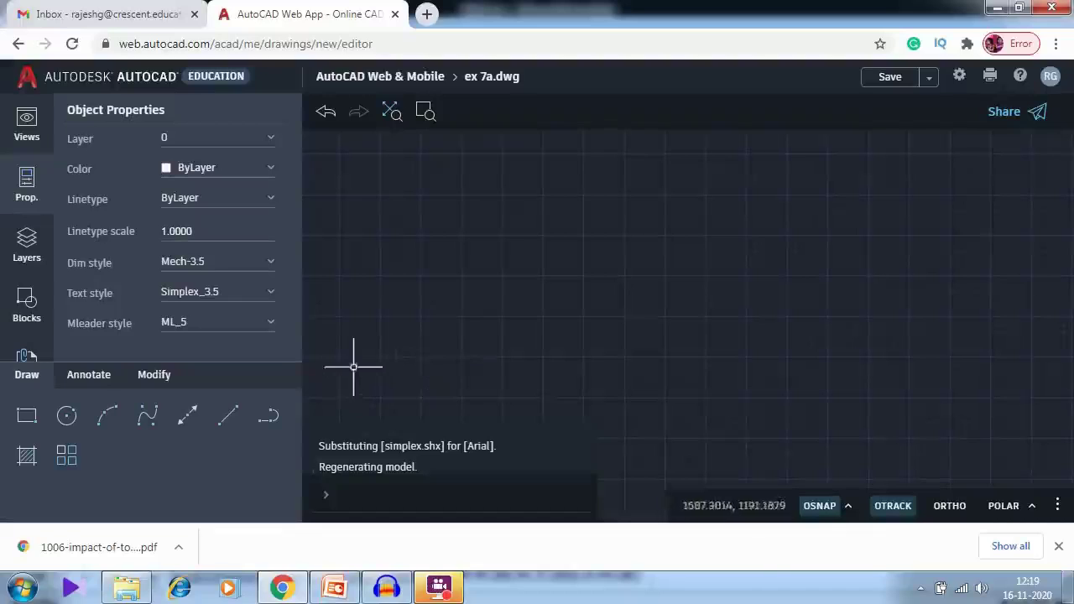
Draw a 64-unit horizontal base line with Ortho turned on
click(224, 419)
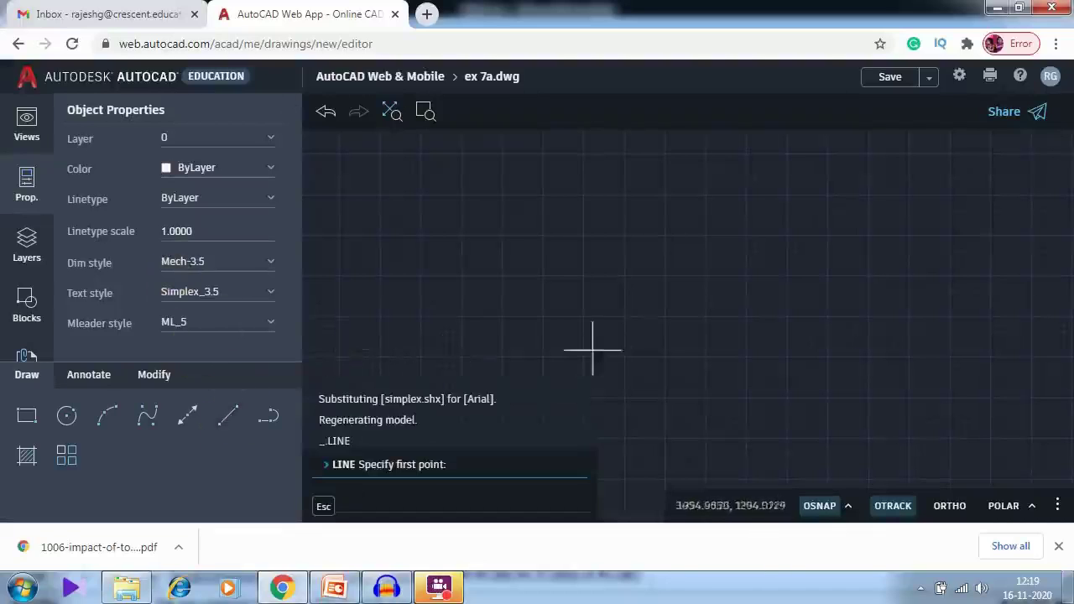
click(553, 368)
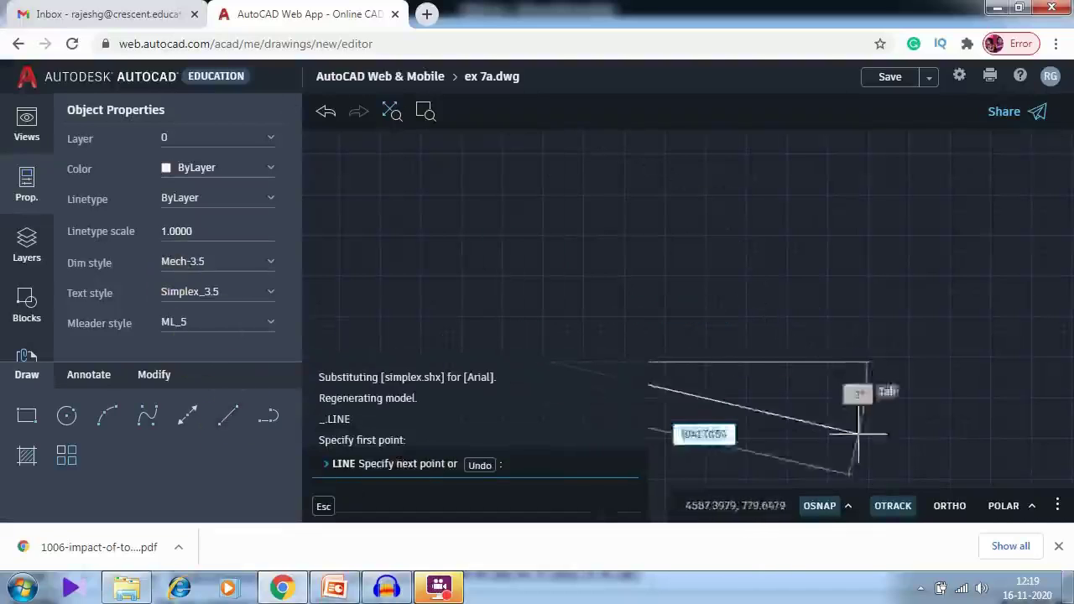
click(950, 506)
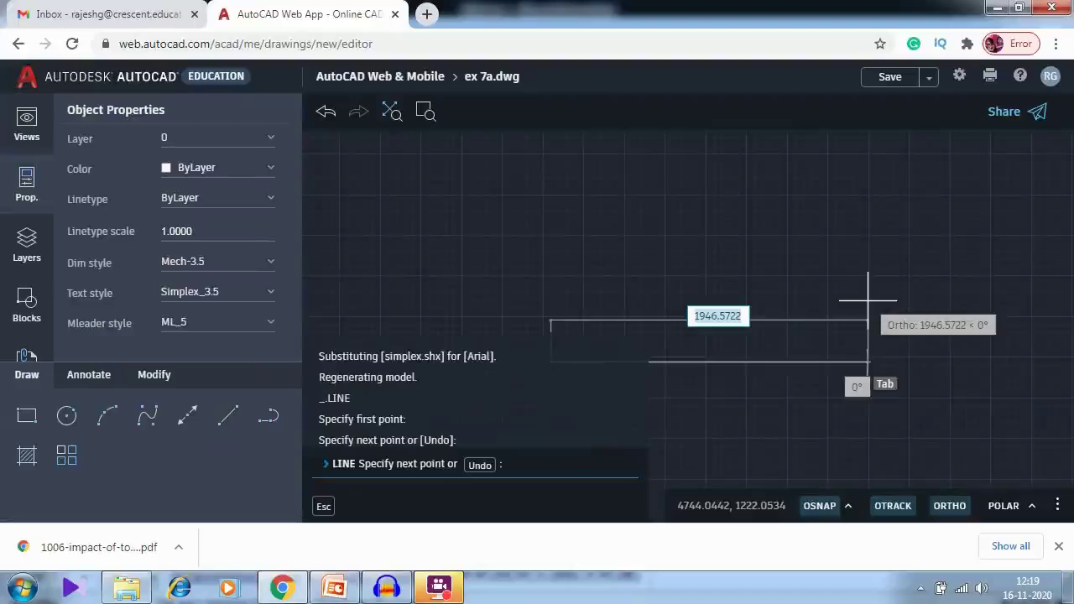
text(64)
key(Return)
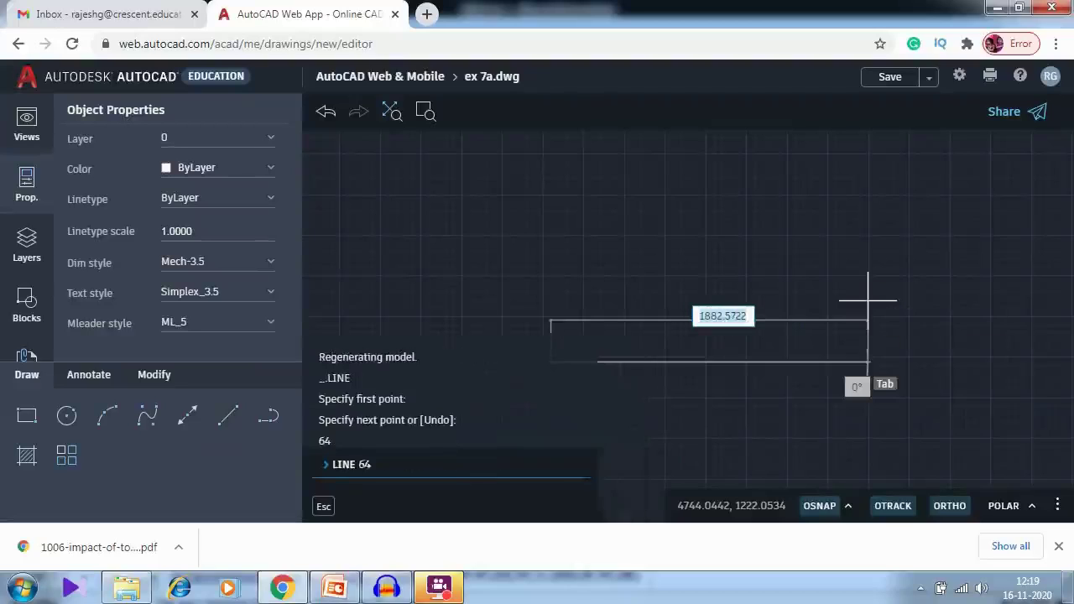
key(Return)
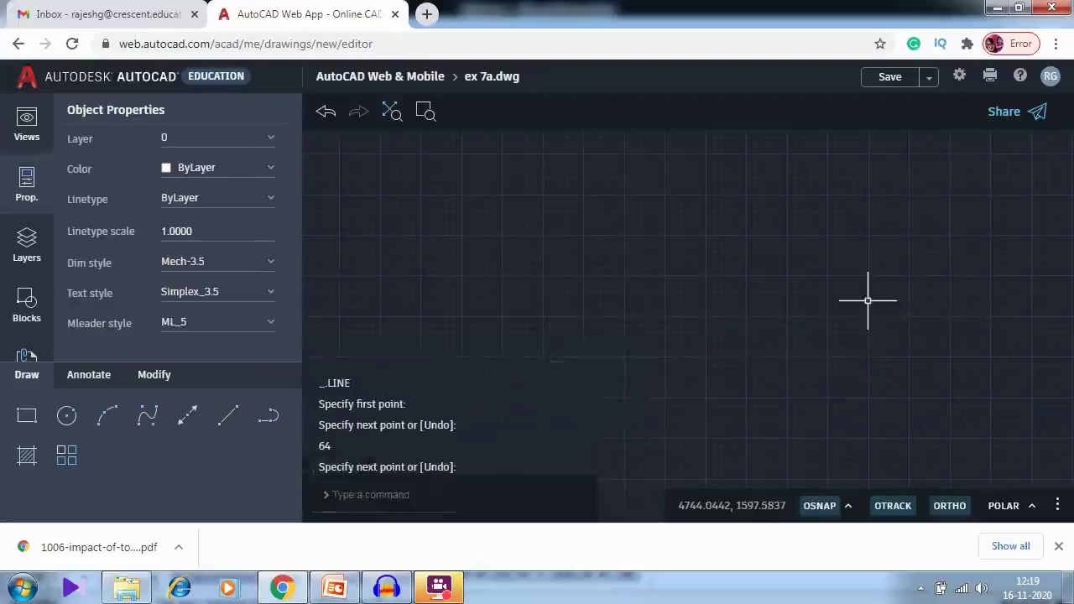
Zoom to extents and reframe the view so the base line sits lower
click(391, 112)
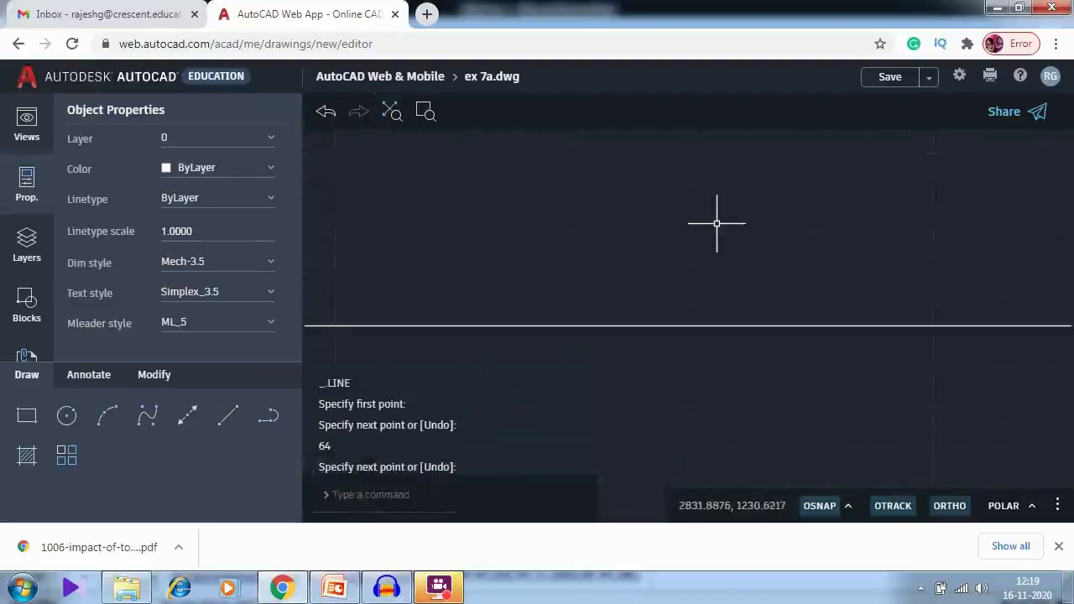
scroll(710, 228, down, 2)
scroll(710, 228, down, 3)
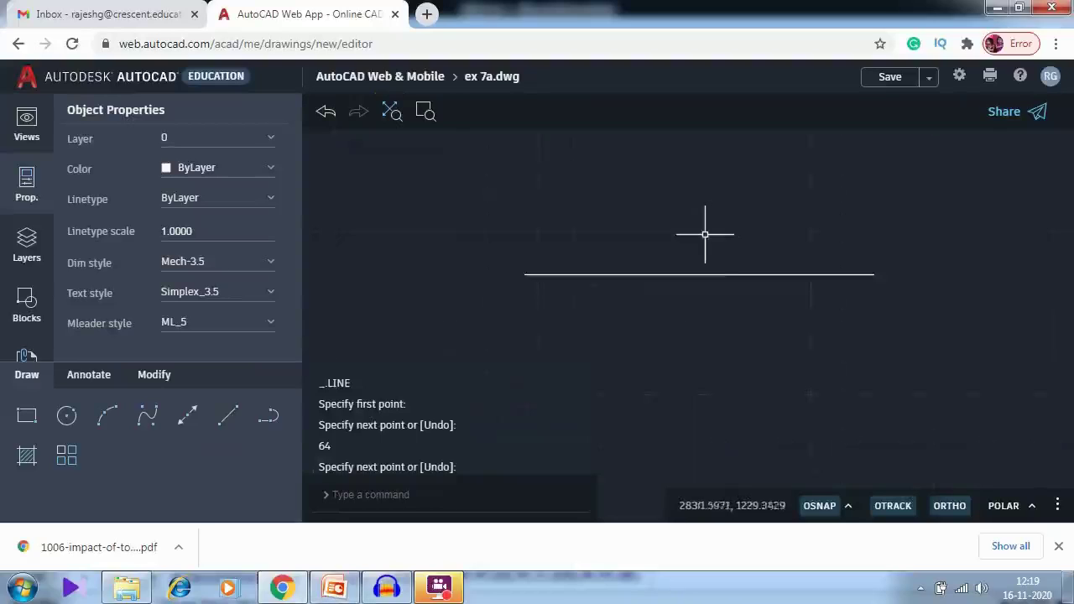
scroll(739, 304, down, 1)
mouse_move(743, 299)
middle_down()
mouse_move(770, 350)
mouse_move(764, 331)
middle_up()
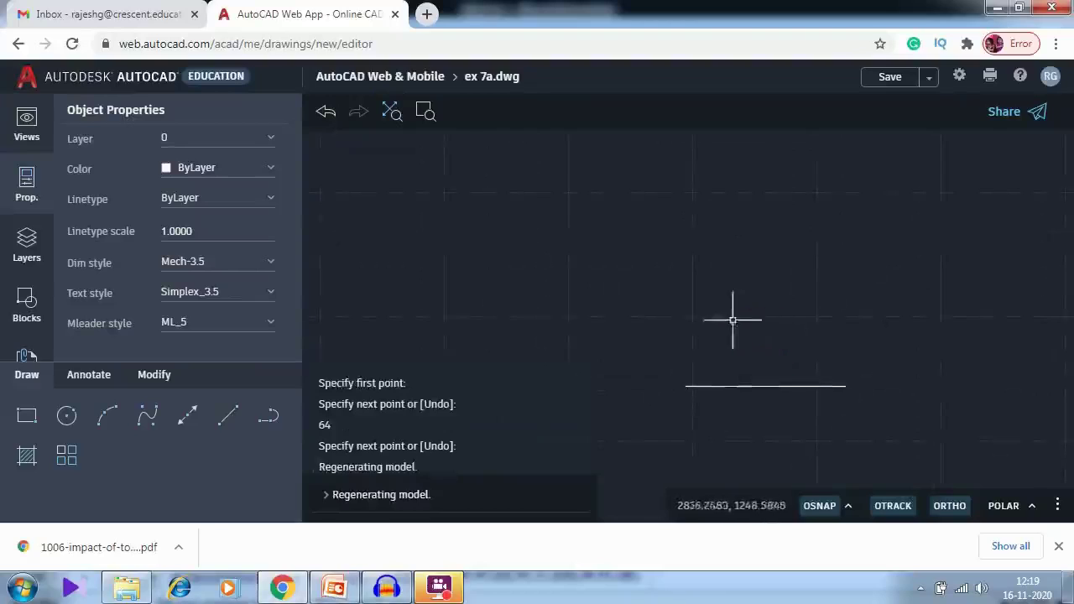
click(239, 415)
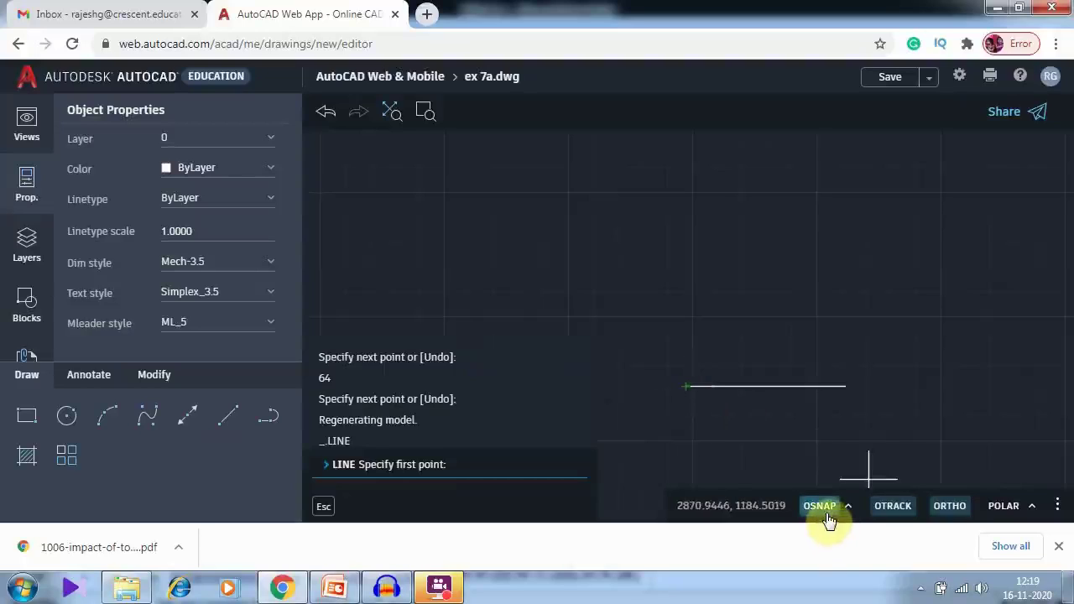
From the base line's left end, draw 60 up, 12 right, 48 down, 52 right, closing at its right end
click(685, 386)
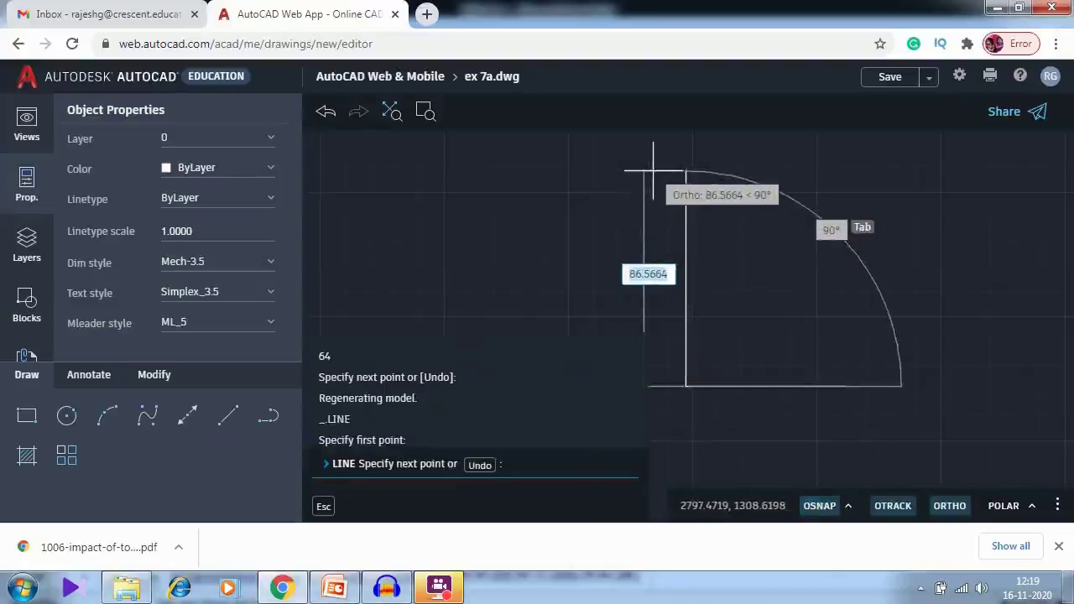
text(60)
key(Return)
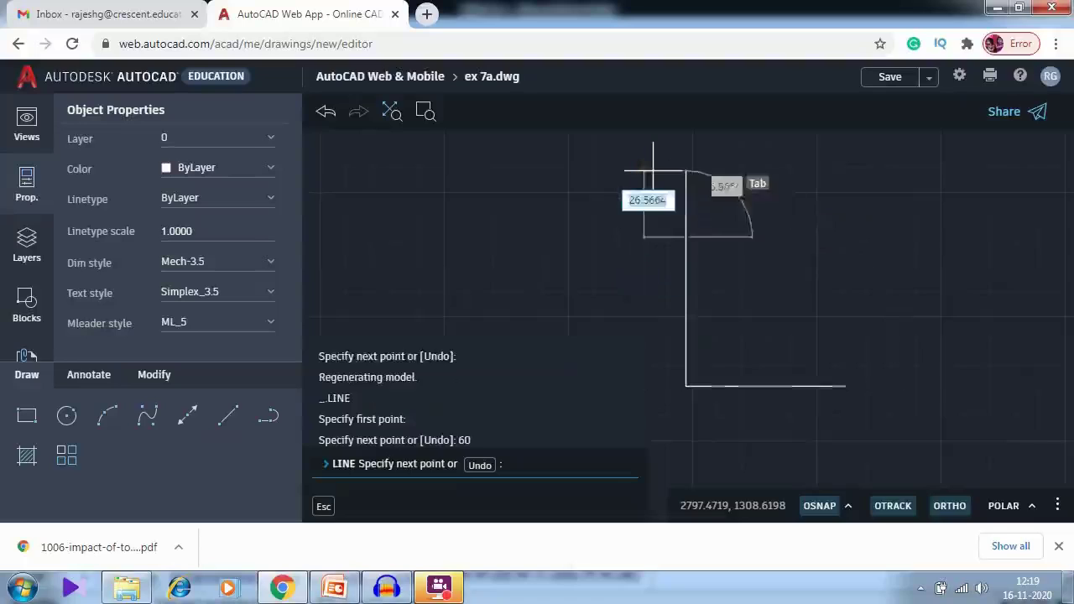
text(12)
key(Return)
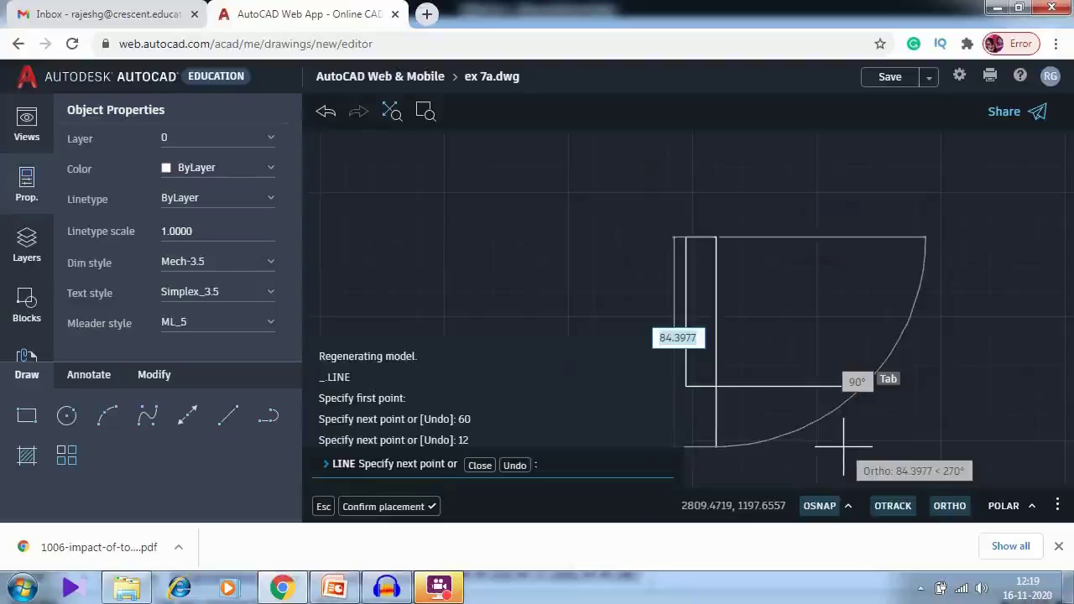
text(48)
key(Return)
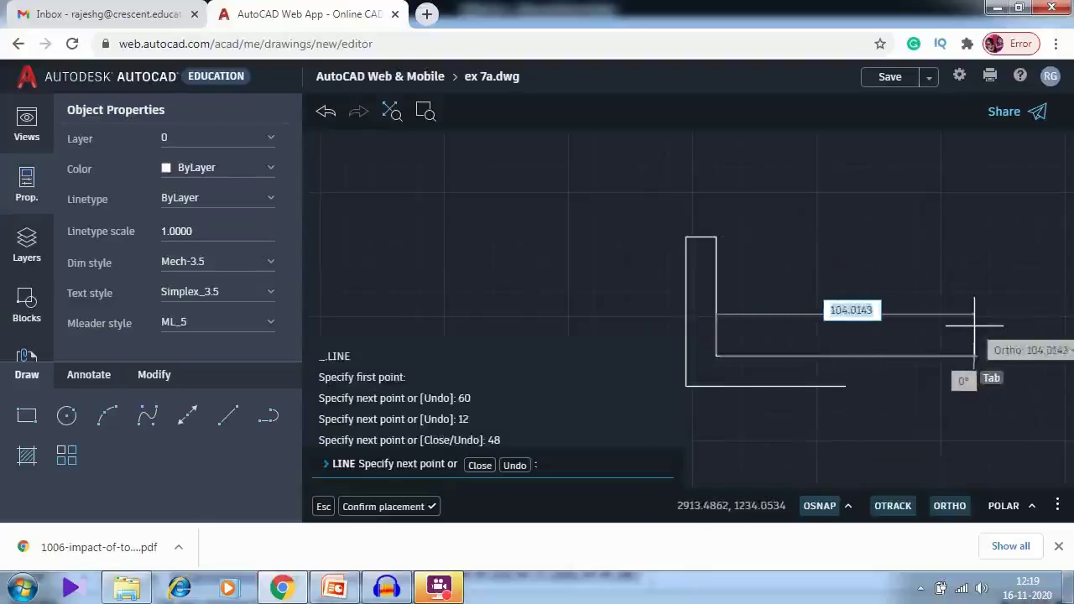
text(52)
key(Return)
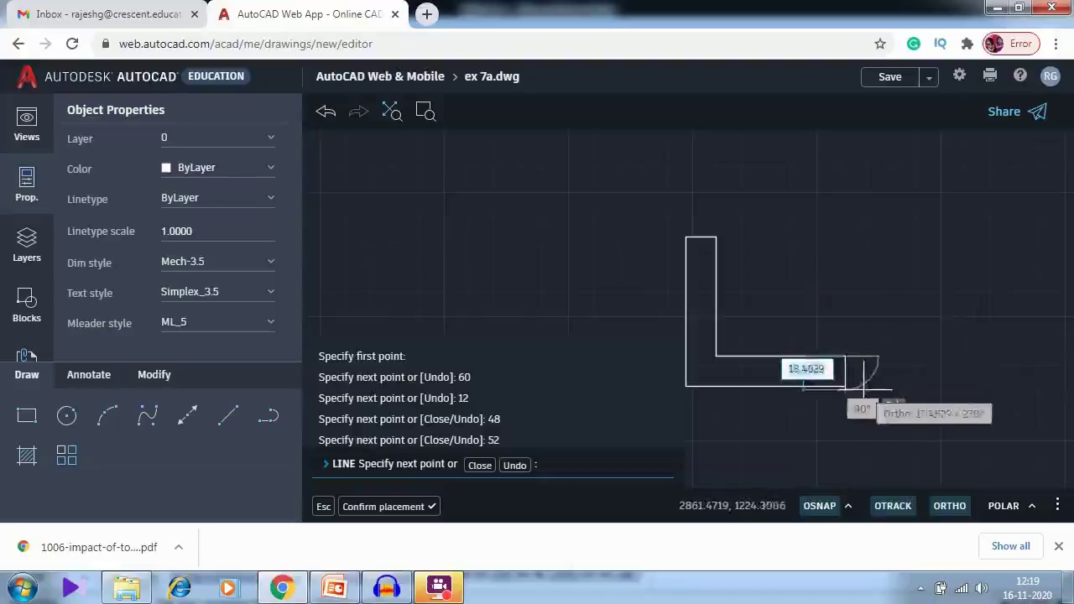
click(844, 386)
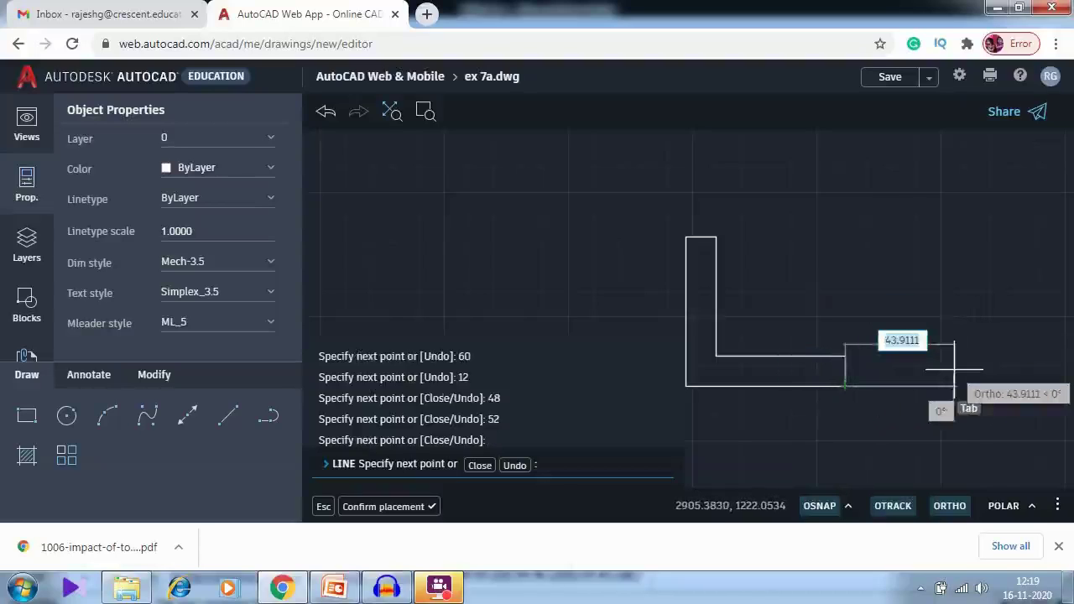
key(Return)
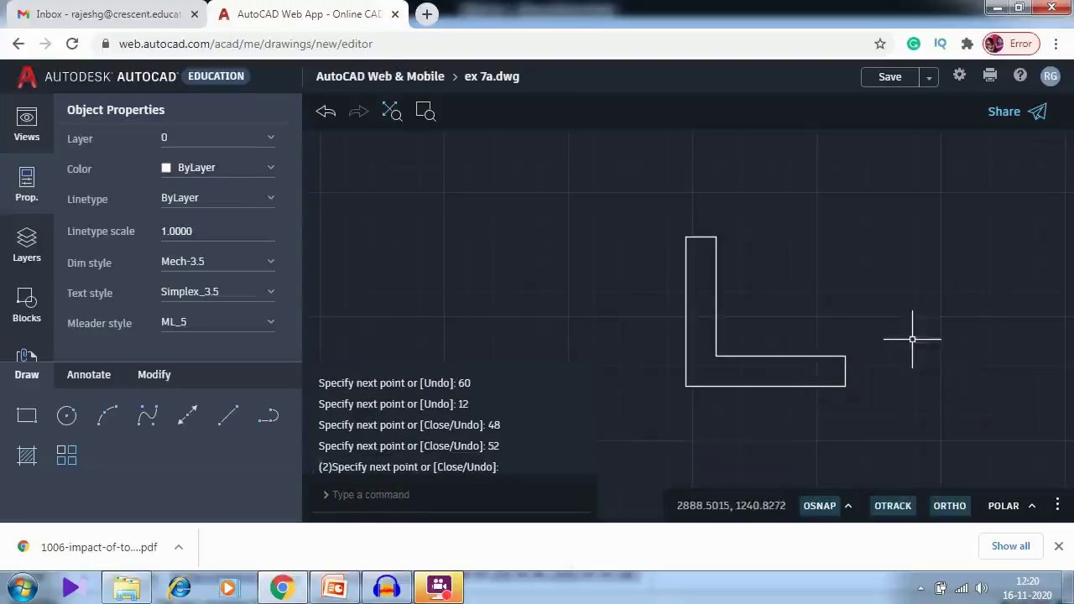
key(alt+Tab)
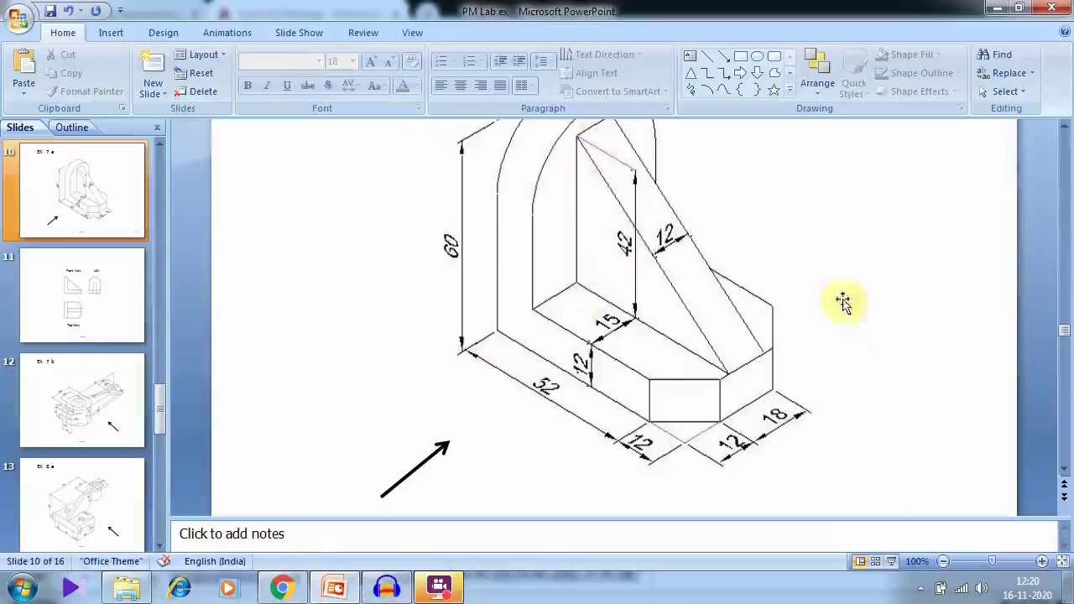
Back in AutoCAD, abandon a line started at the L's inner corner and restart Line
key(alt+Tab)
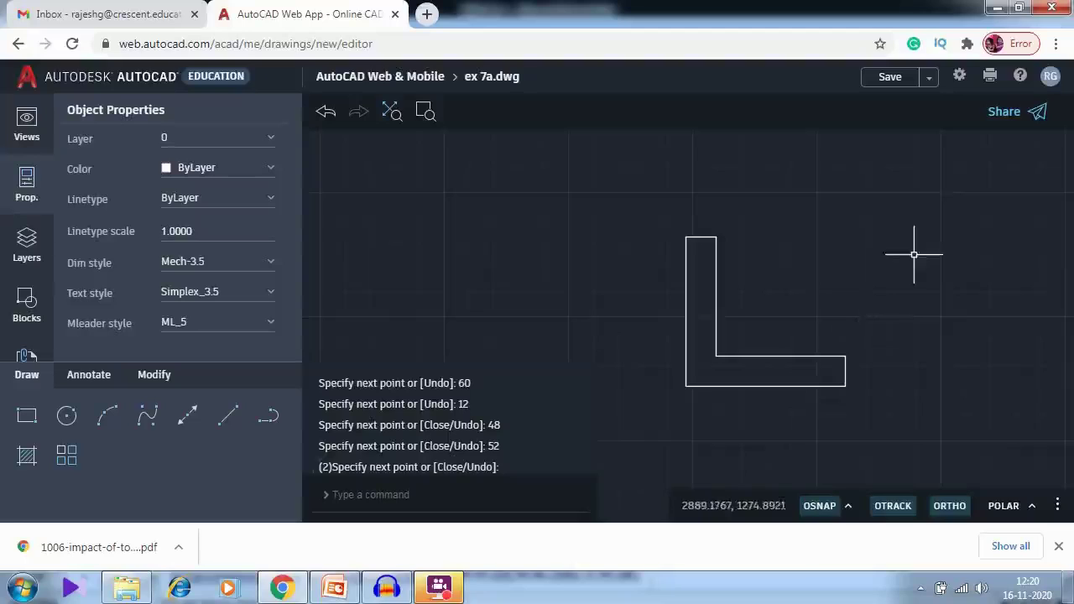
click(227, 414)
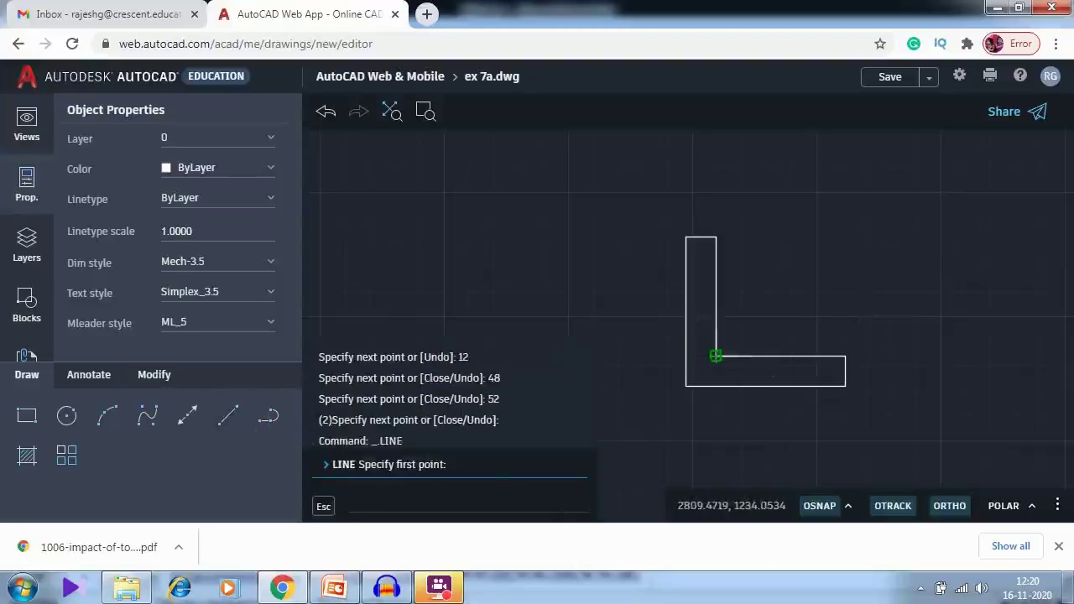
click(714, 356)
key(Escape)
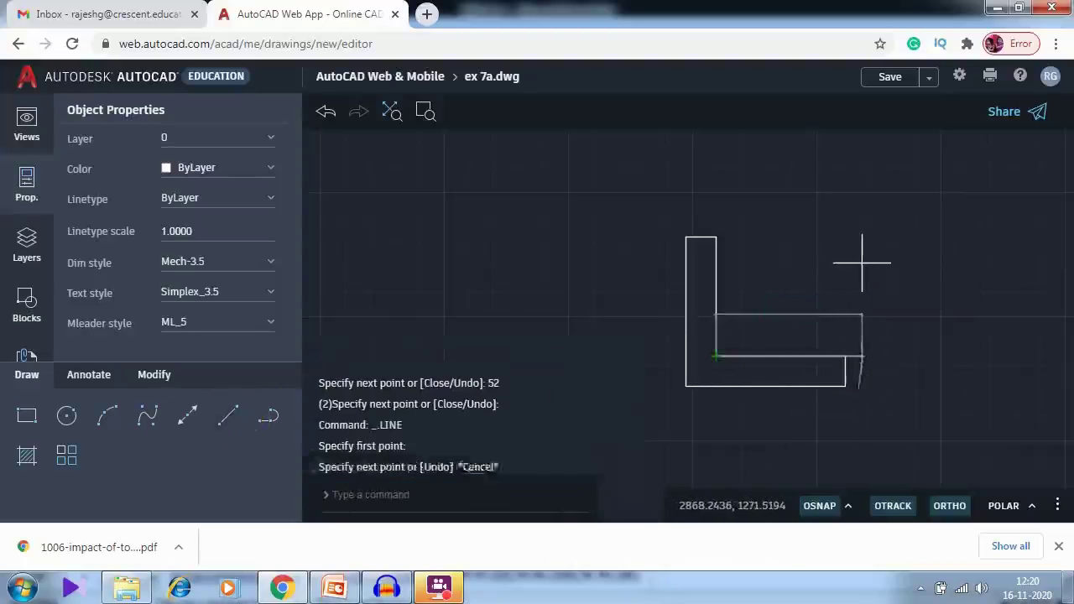
key(Escape)
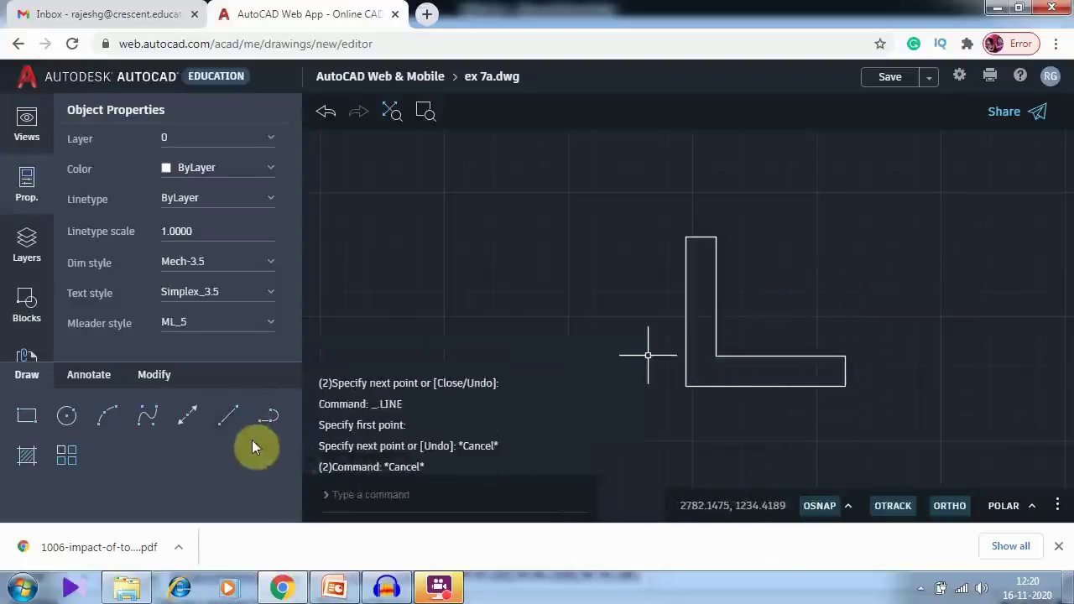
click(228, 416)
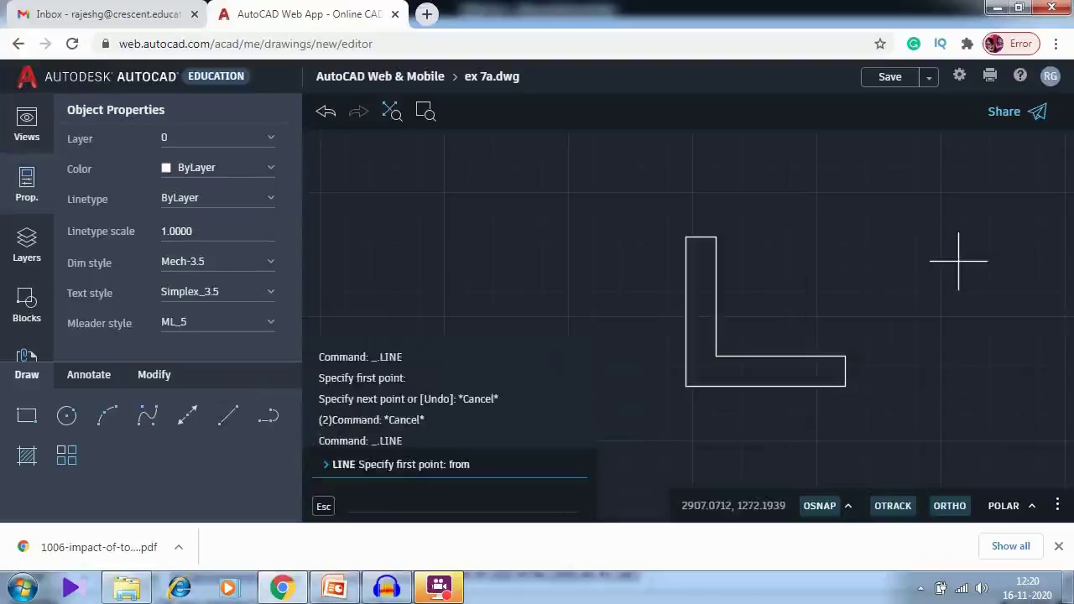
Using FROM the inner corner at @0,42, draw the diagonal rib edge to the base's top-right corner
key(Return)
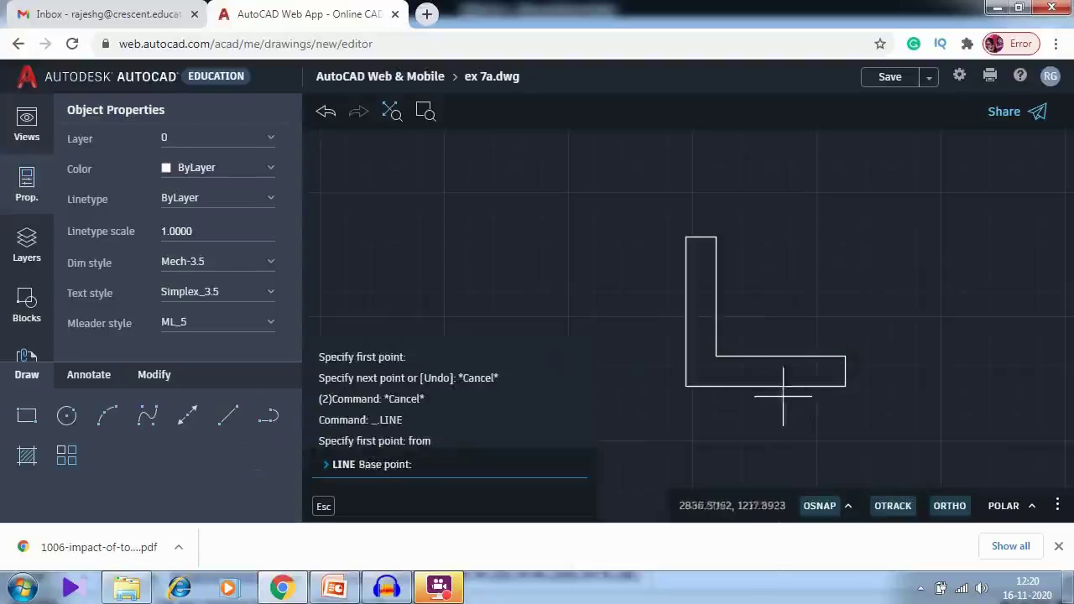
click(716, 356)
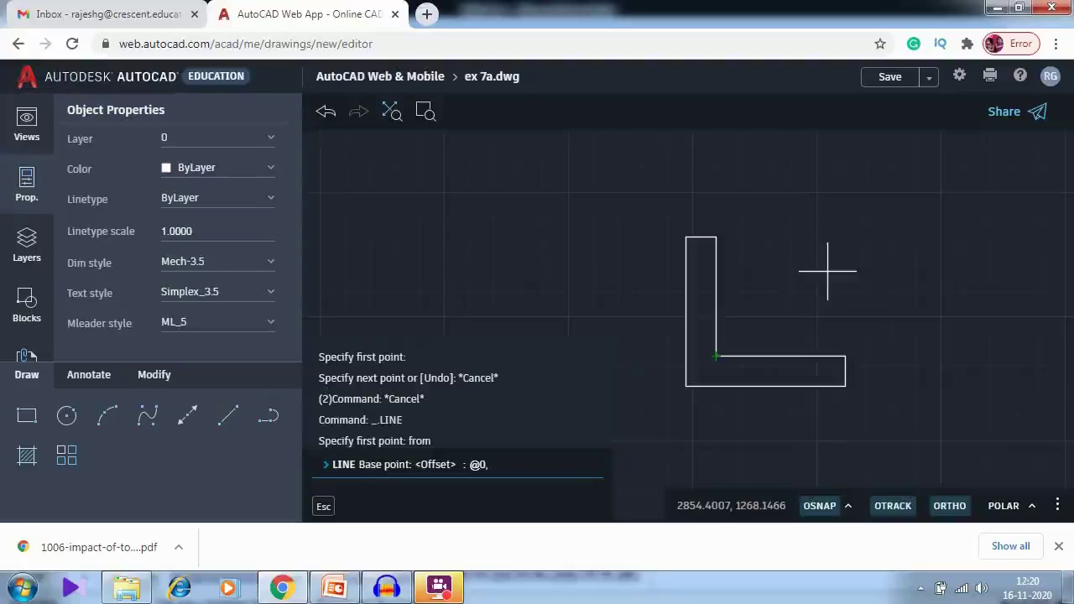
key(Return)
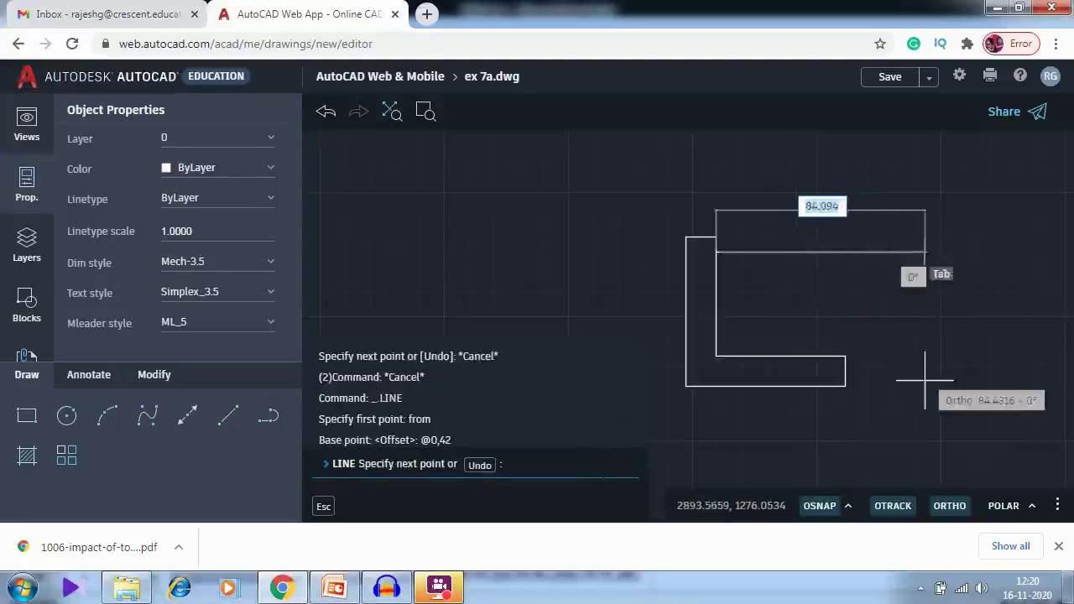
click(844, 356)
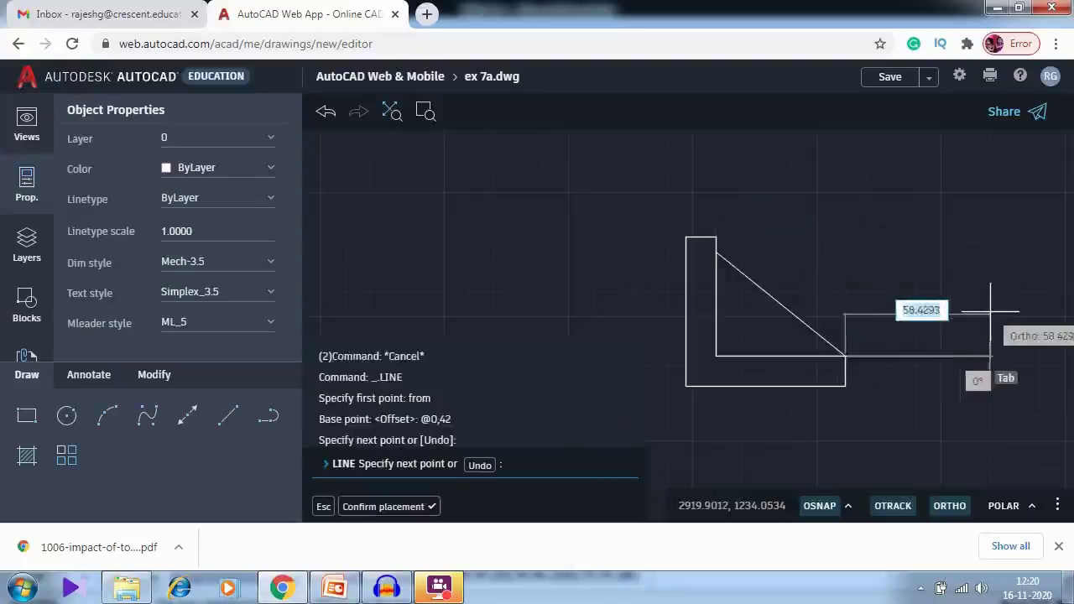
key(Return)
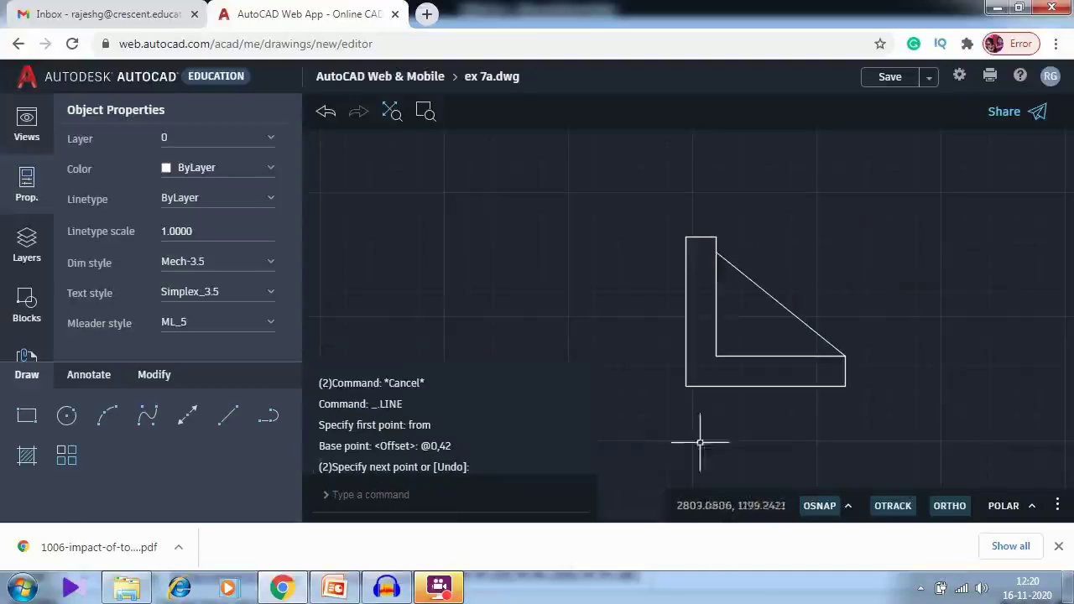
key(alt+Tab)
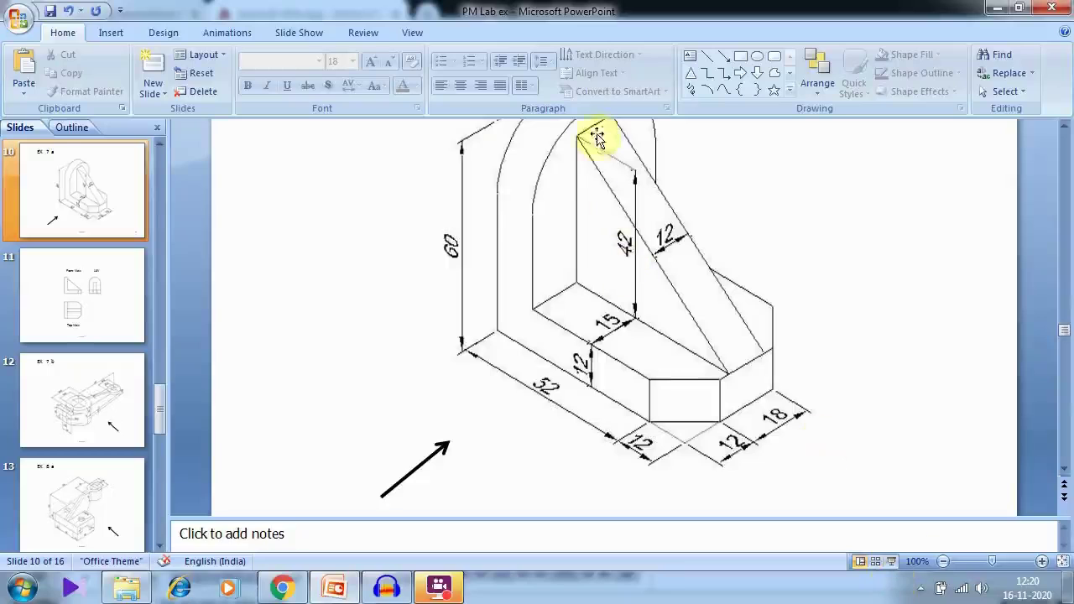
key(alt+Tab)
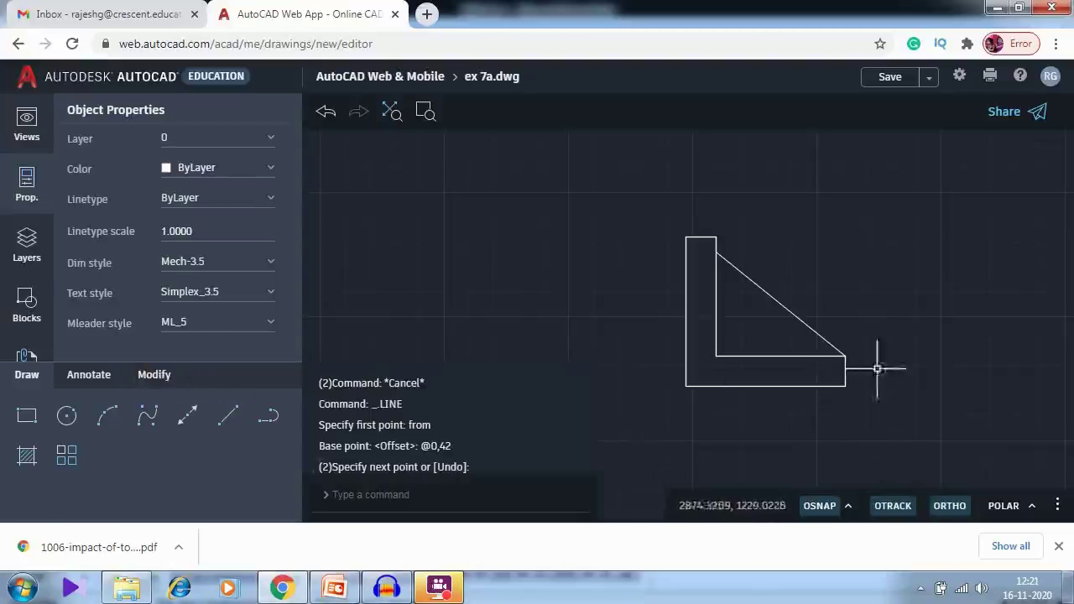
key(alt+Tab)
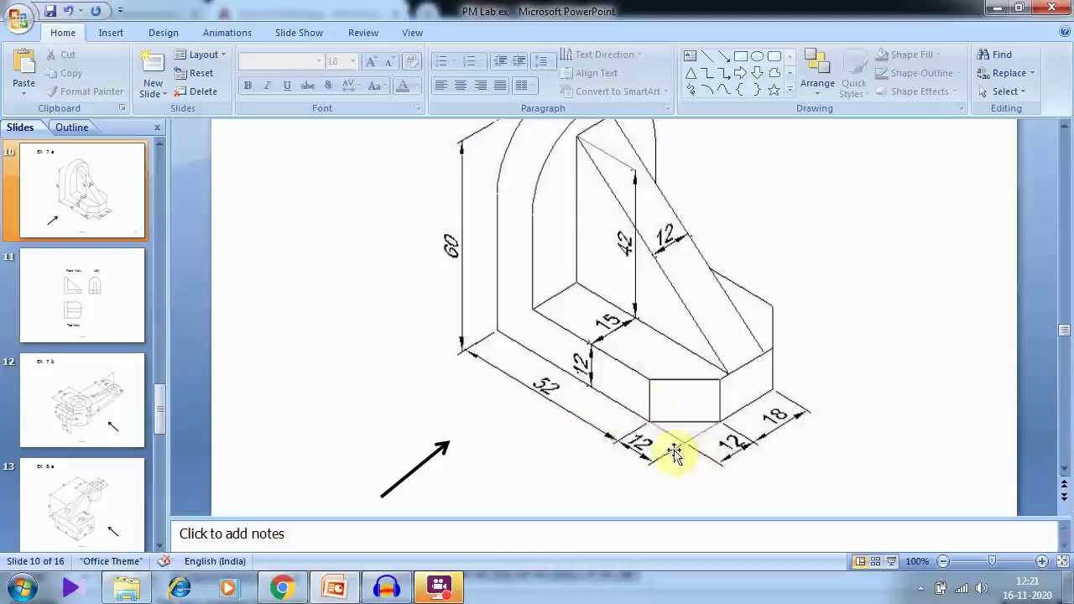
key(alt+Tab)
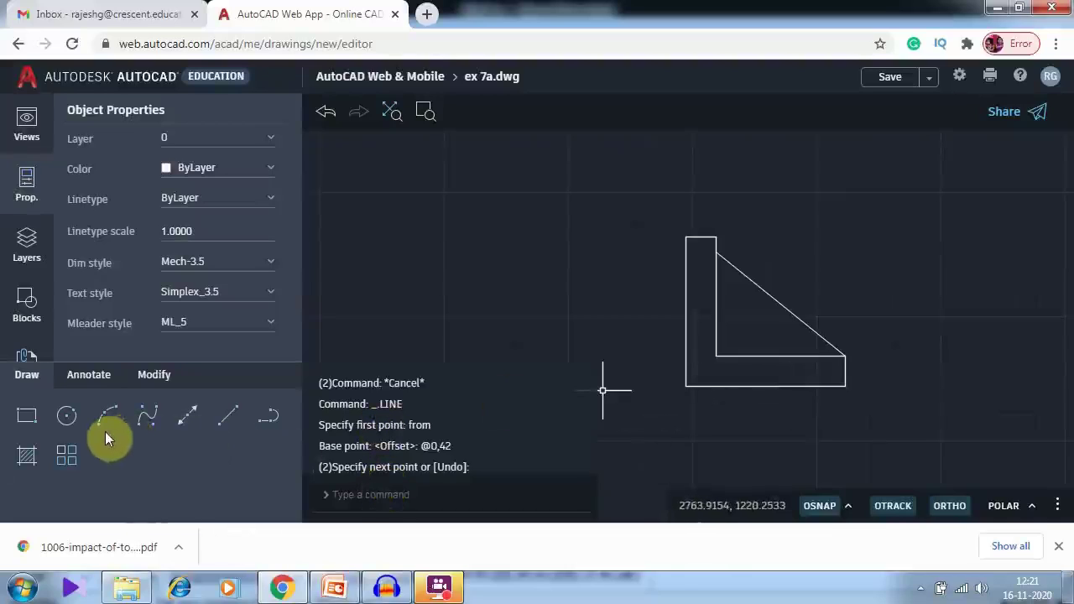
Offset the base leg's right edge 12 units inward, then check the isometric reference
click(153, 375)
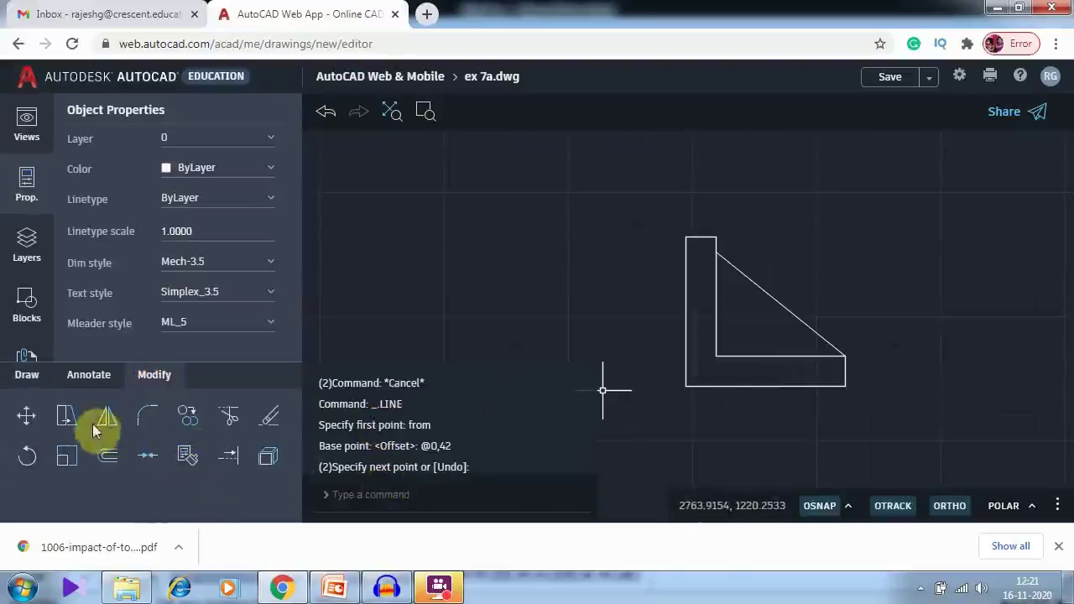
click(110, 461)
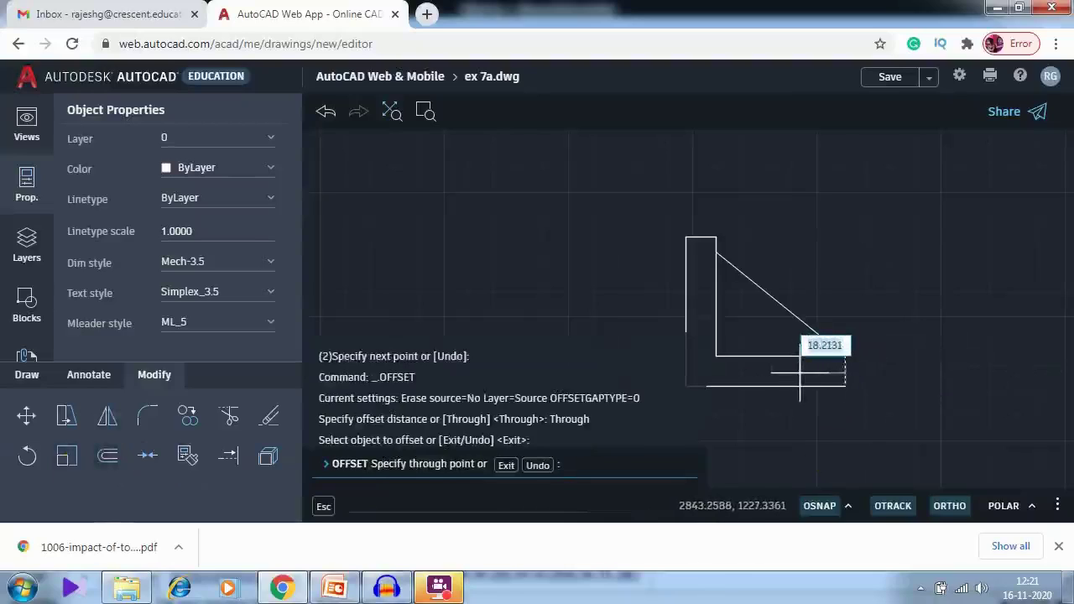
text(12)
key(Return)
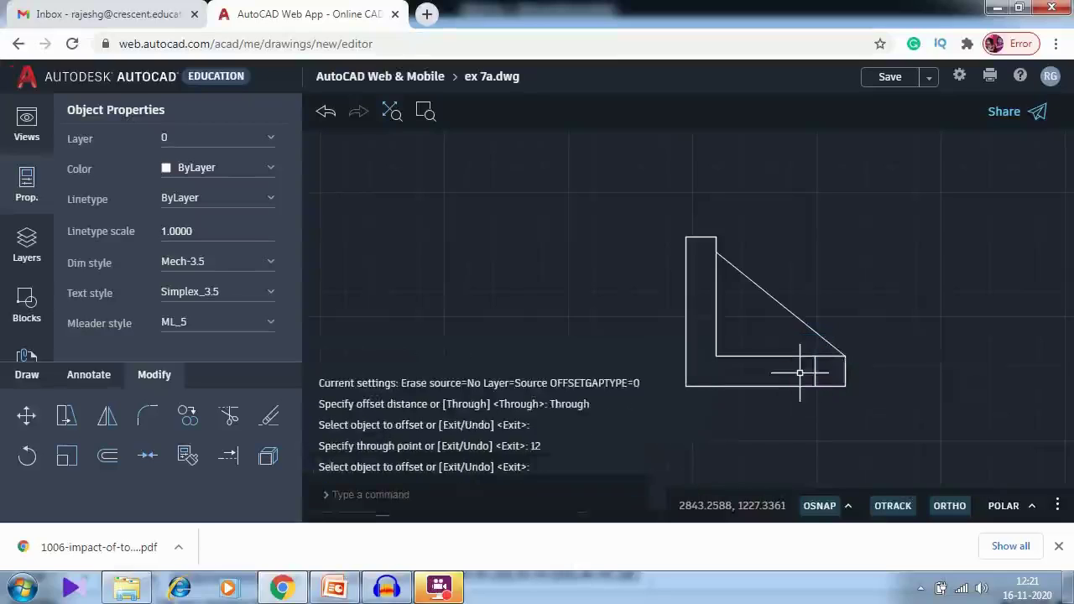
key(Escape)
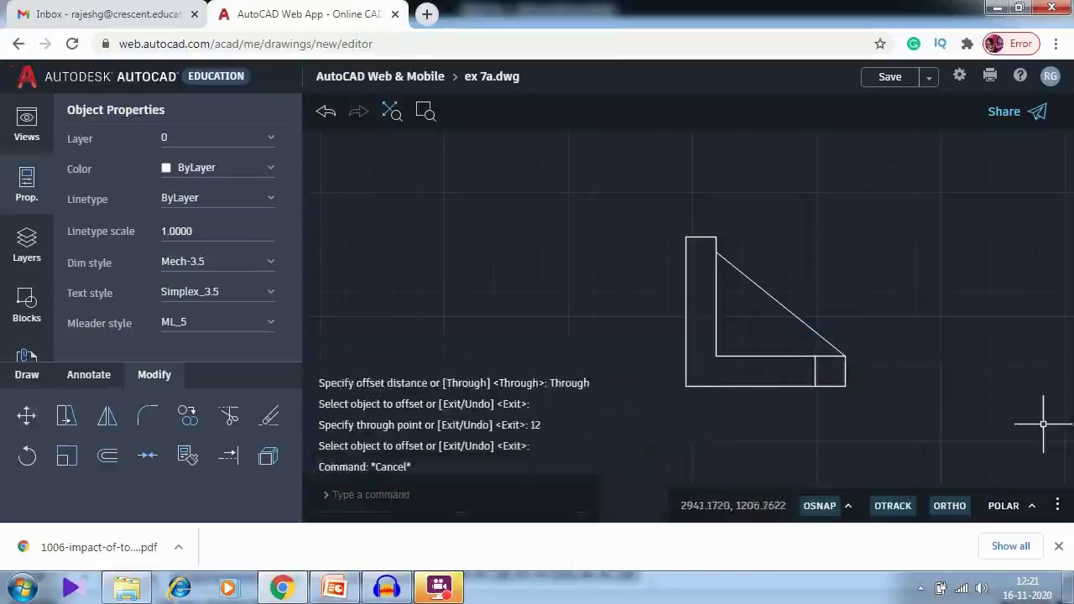
key(alt+Tab)
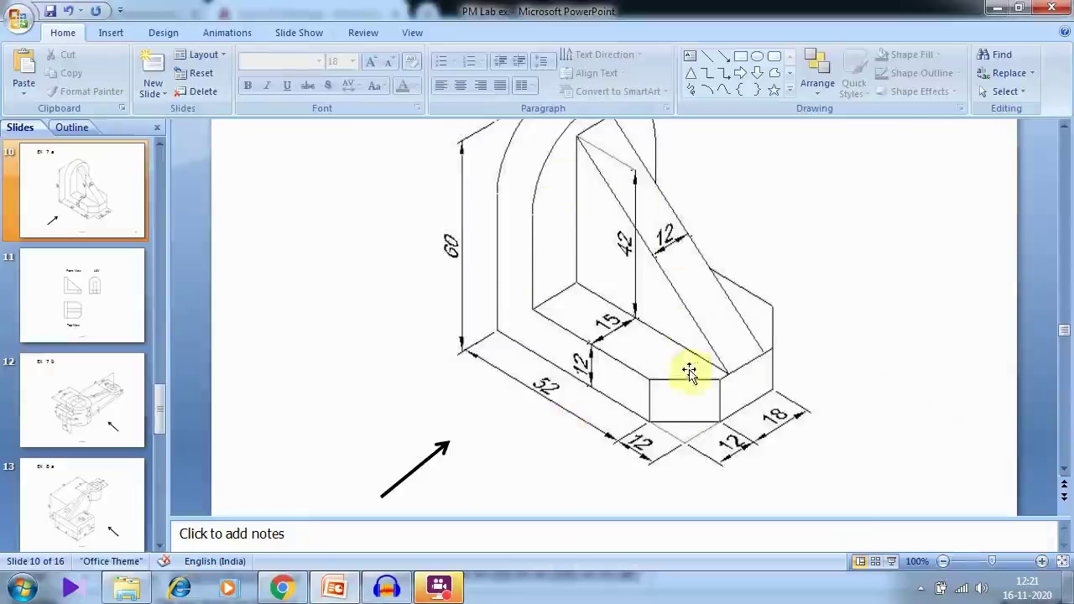
key(alt+Tab)
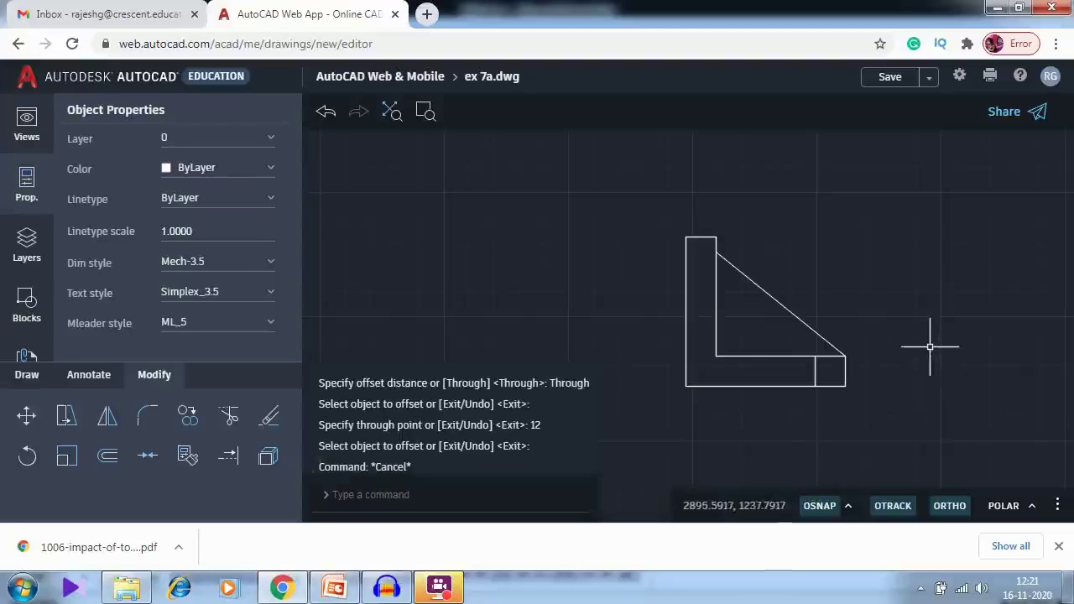
scroll(929, 346, down, 3)
Draw a 64 by 42 rectangle aligned below the front view's left edge
mouse_move(928, 352)
middle_down()
mouse_move(914, 353)
mouse_move(881, 247)
middle_up()
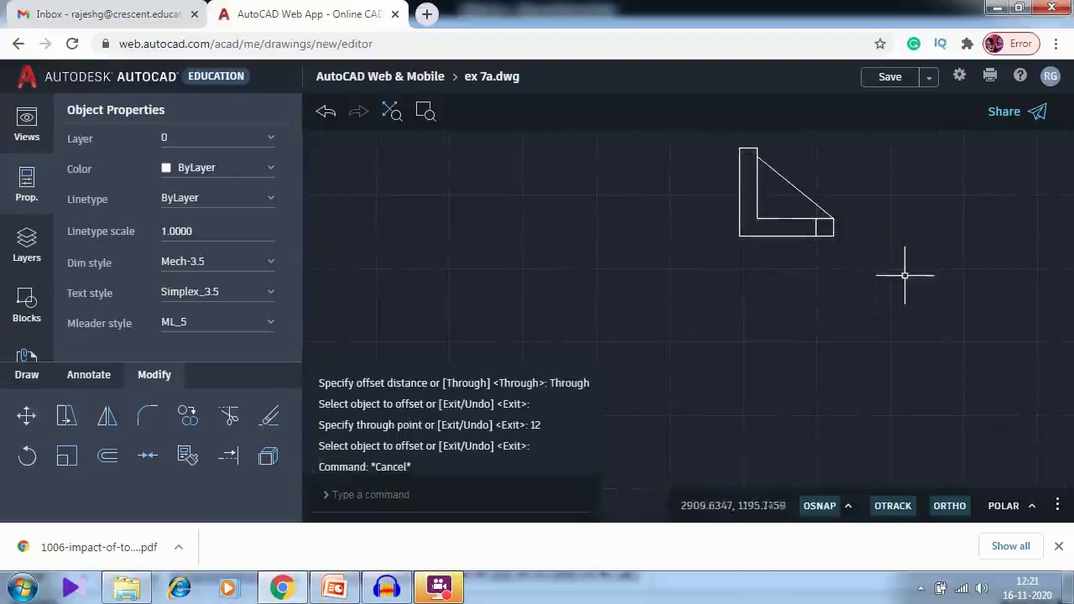
click(27, 415)
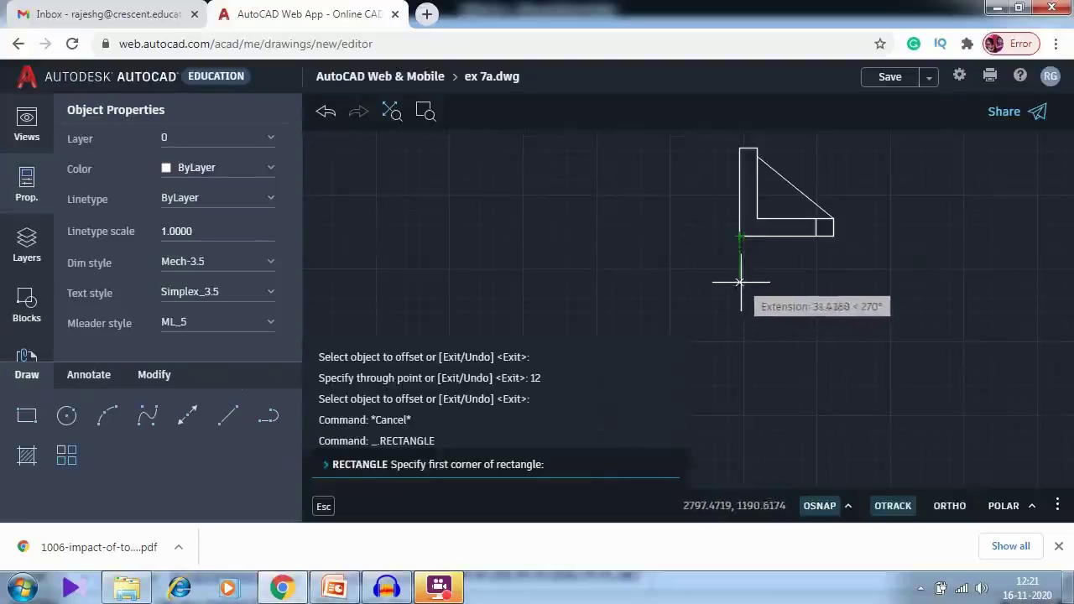
click(739, 282)
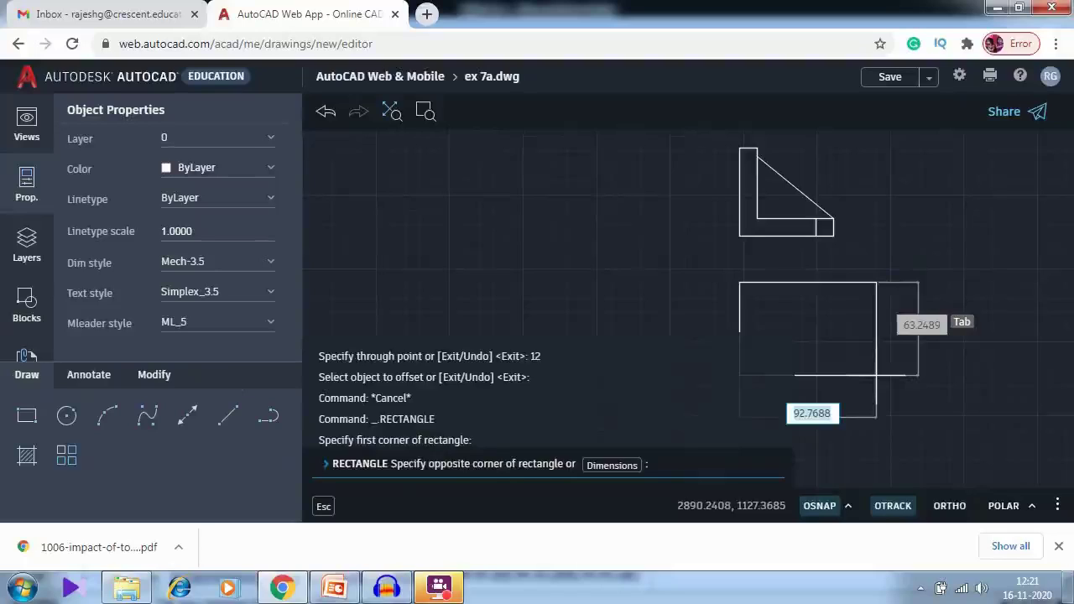
text(64)
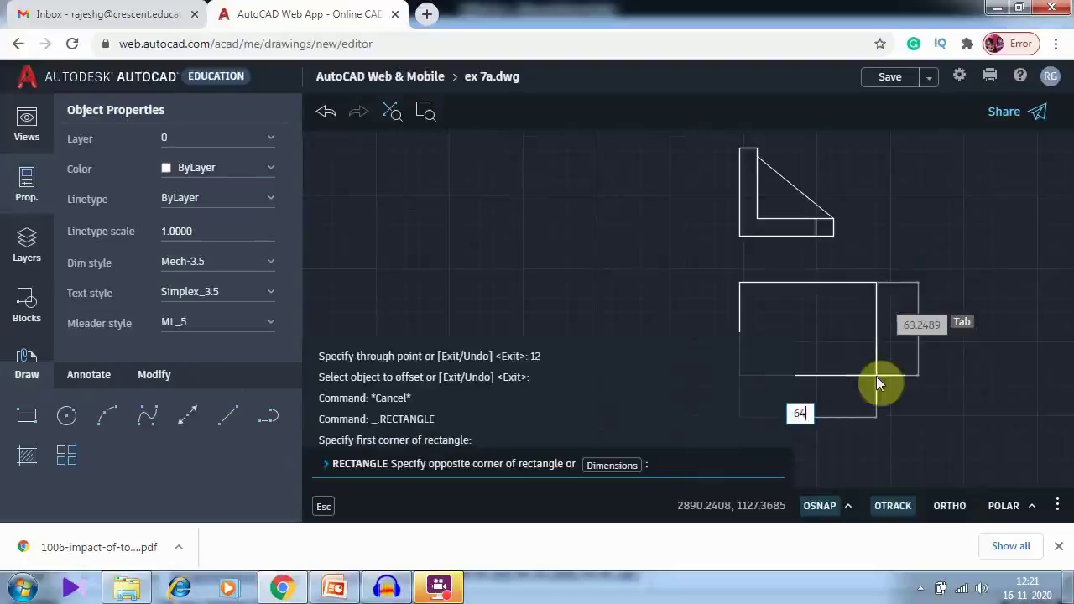
key(Tab)
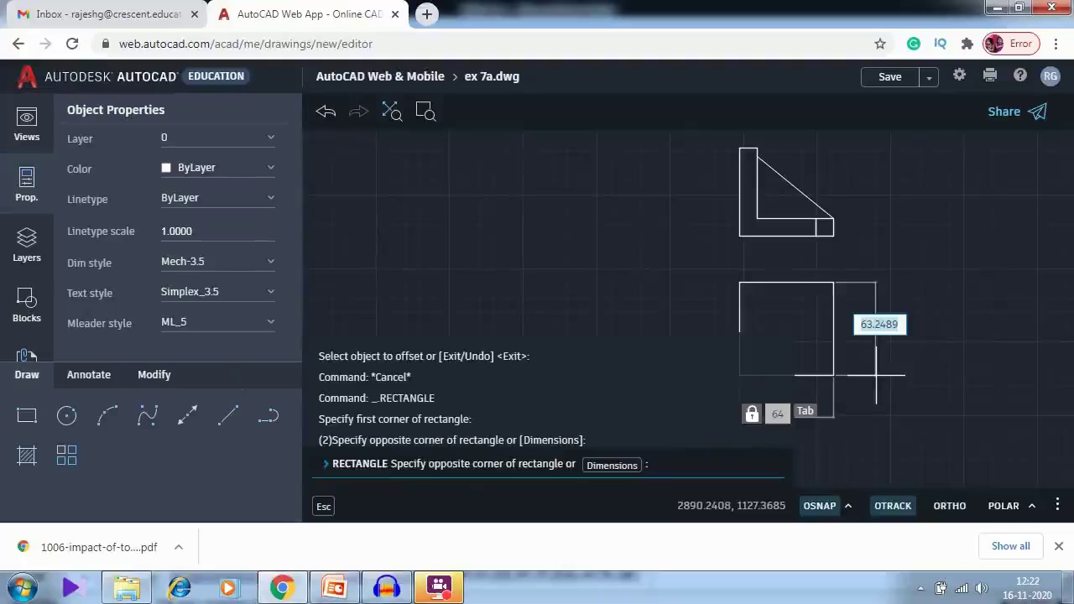
key(alt+Tab)
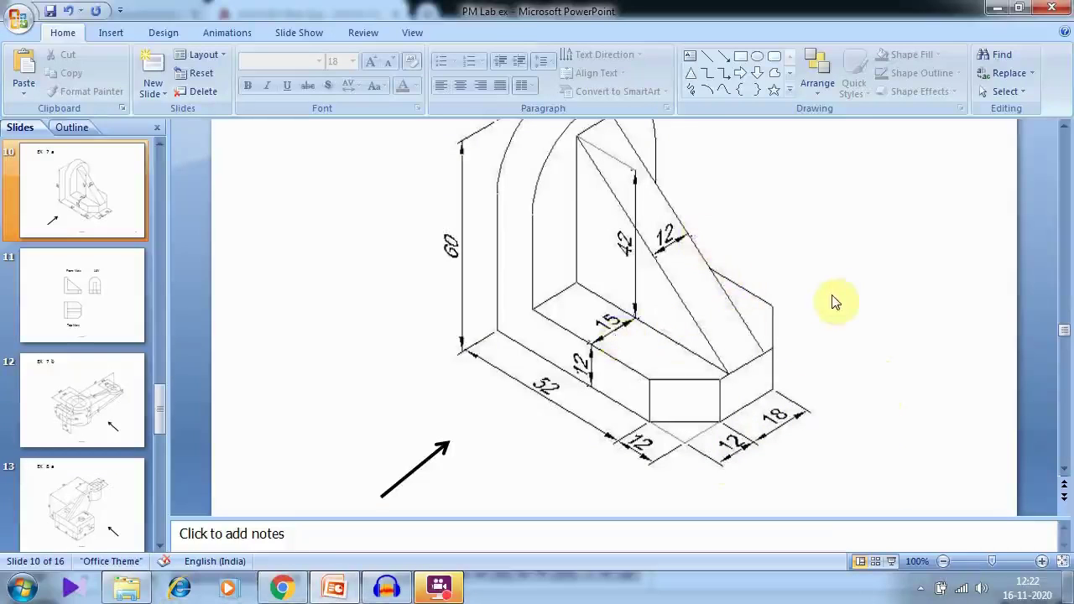
key(alt+Tab)
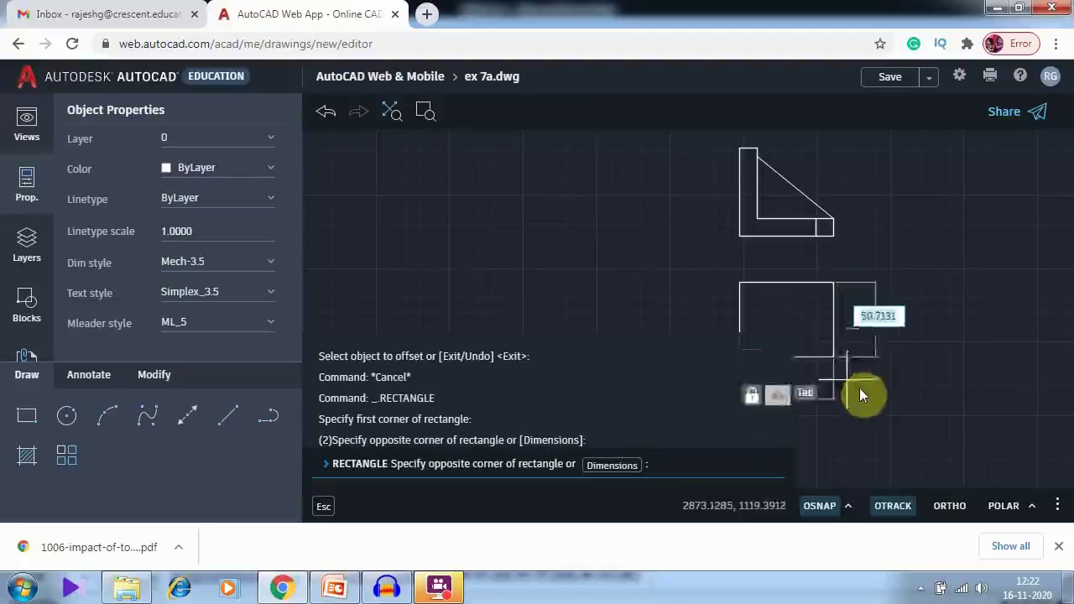
text(42)
key(Return)
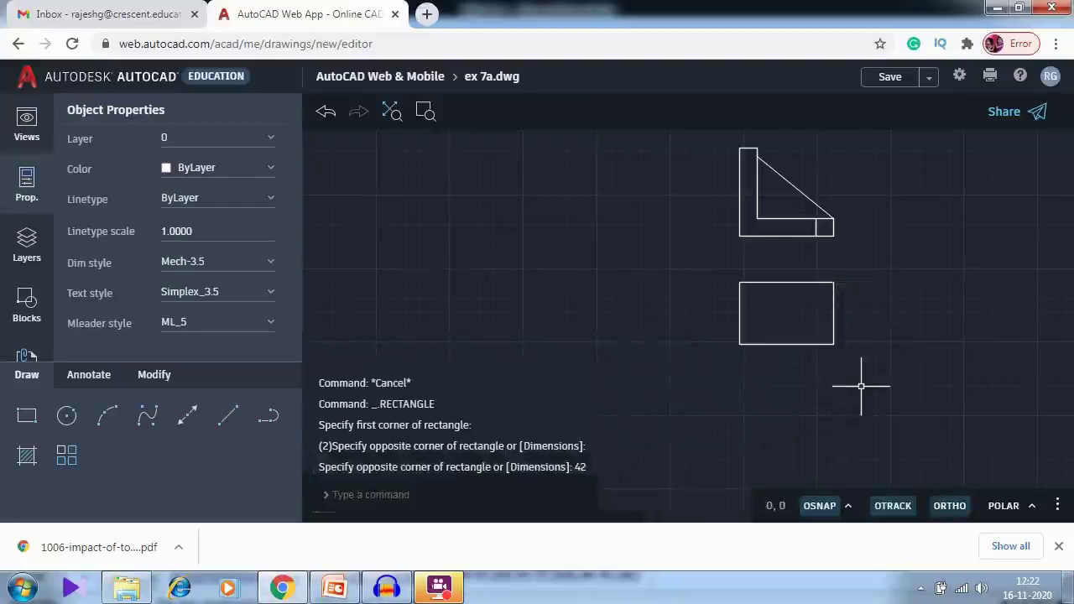
Explode the lower rectangle into individual lines and check the reference dimensions
click(153, 375)
click(265, 456)
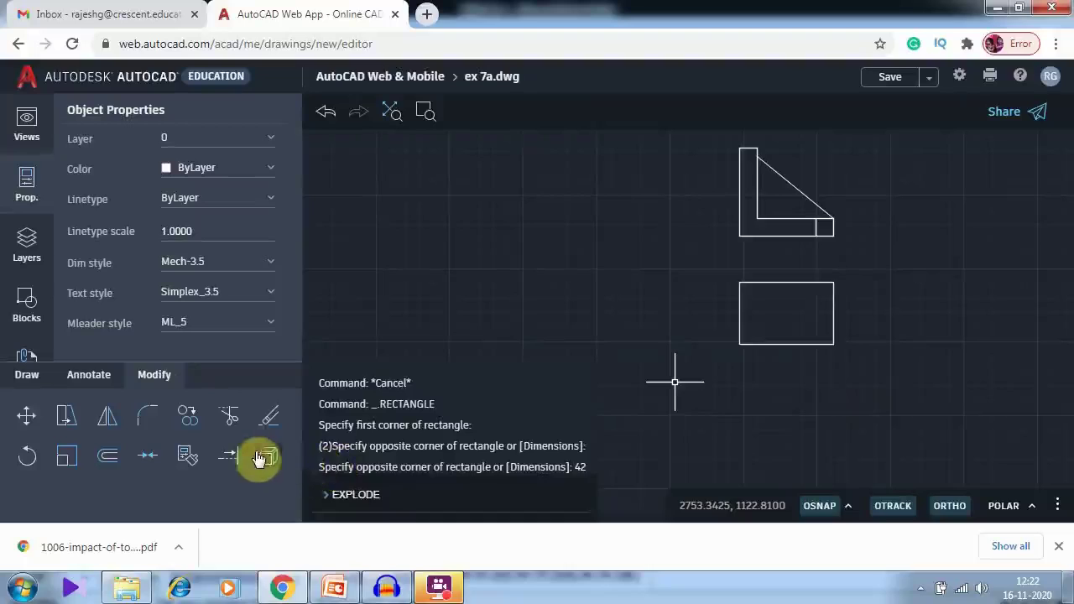
click(775, 344)
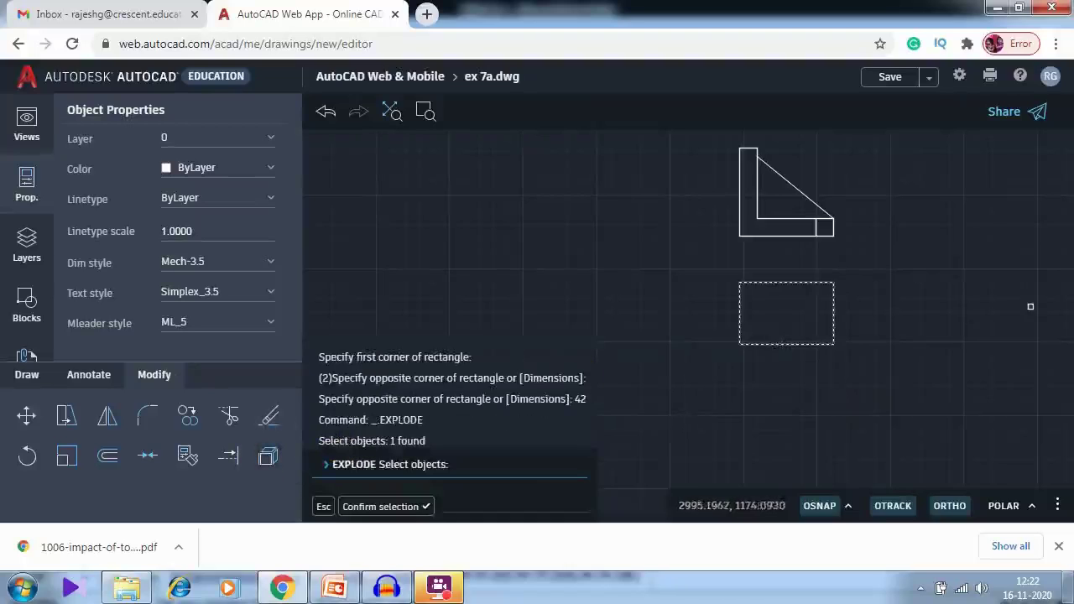
key(Return)
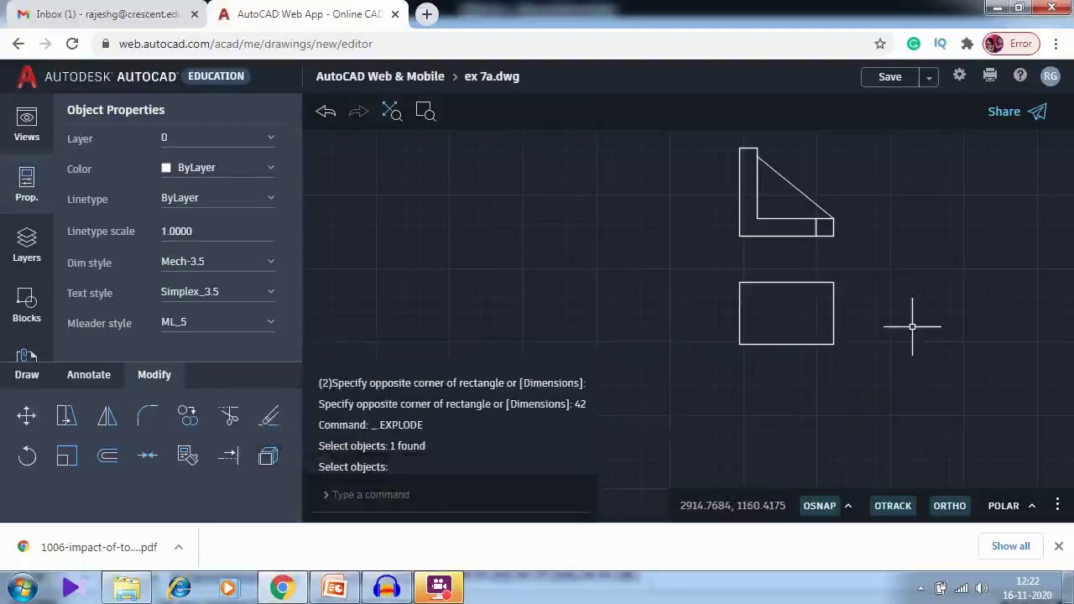
click(266, 457)
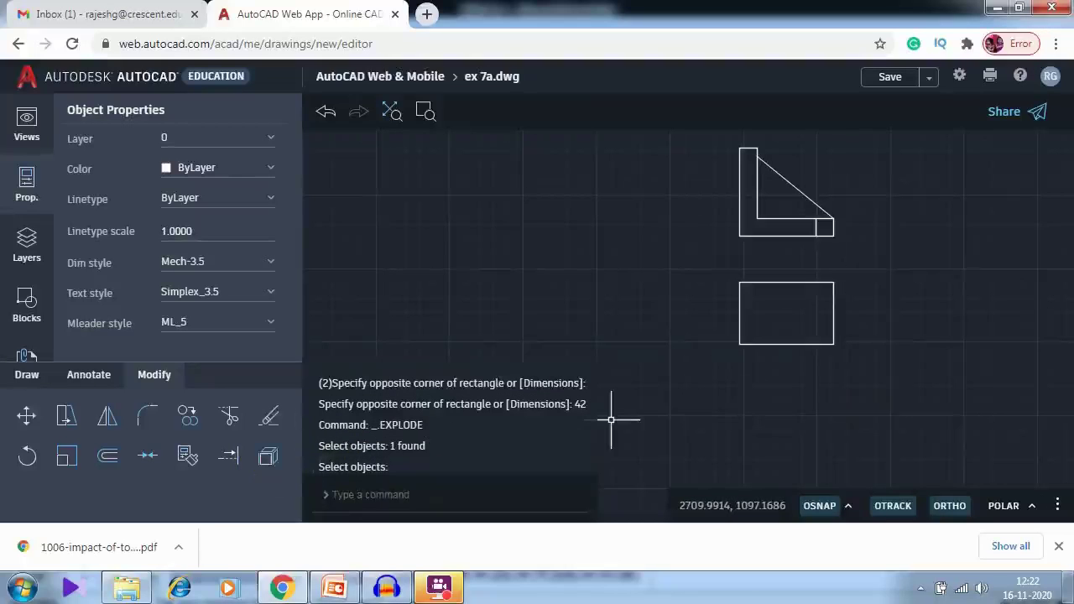
key(alt+Tab)
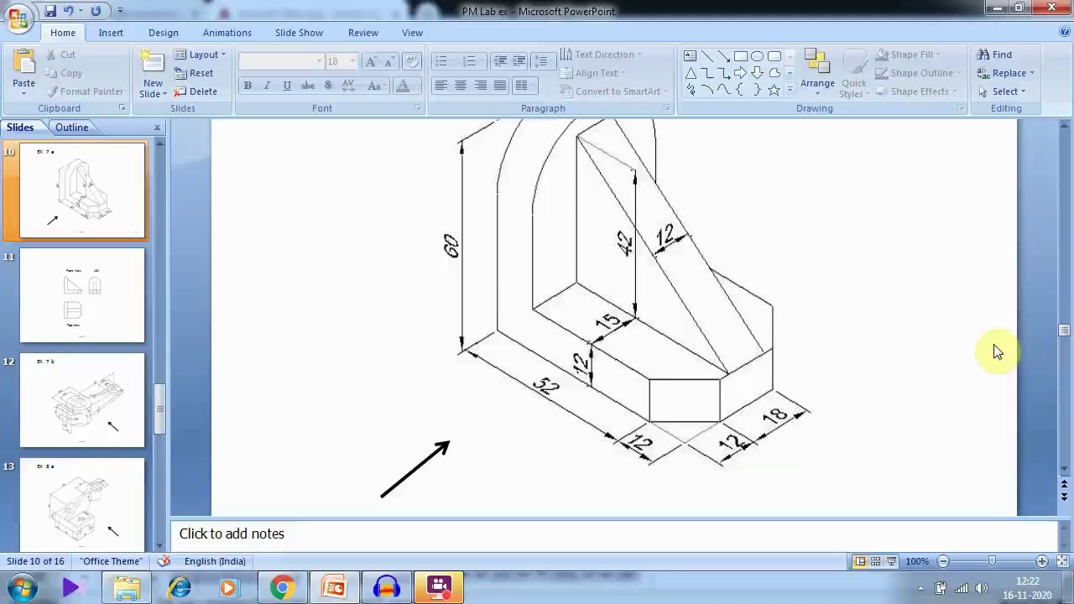
key(alt+Tab)
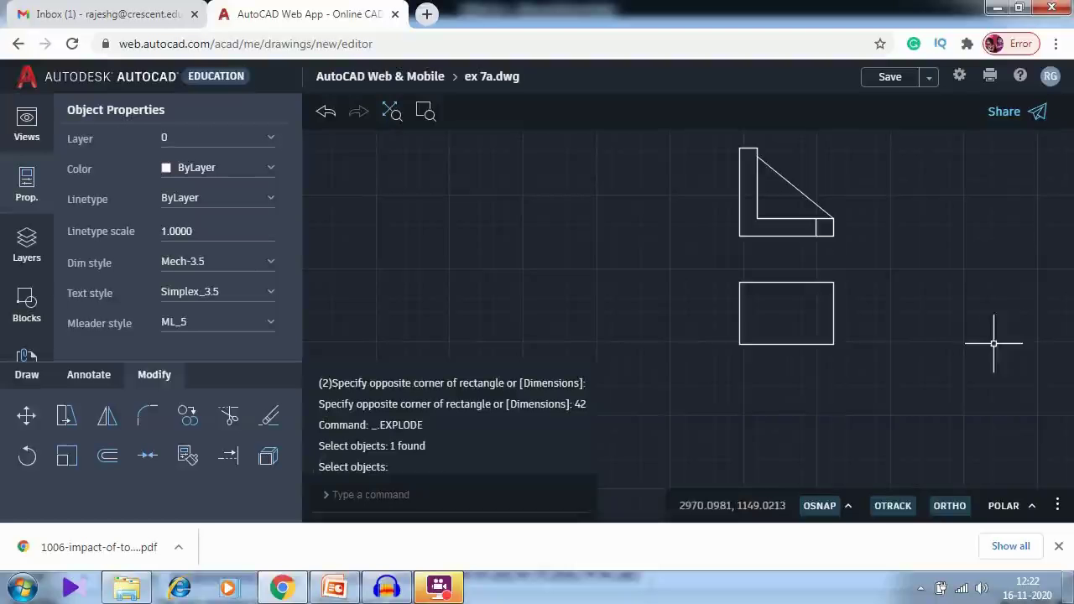
click(222, 467)
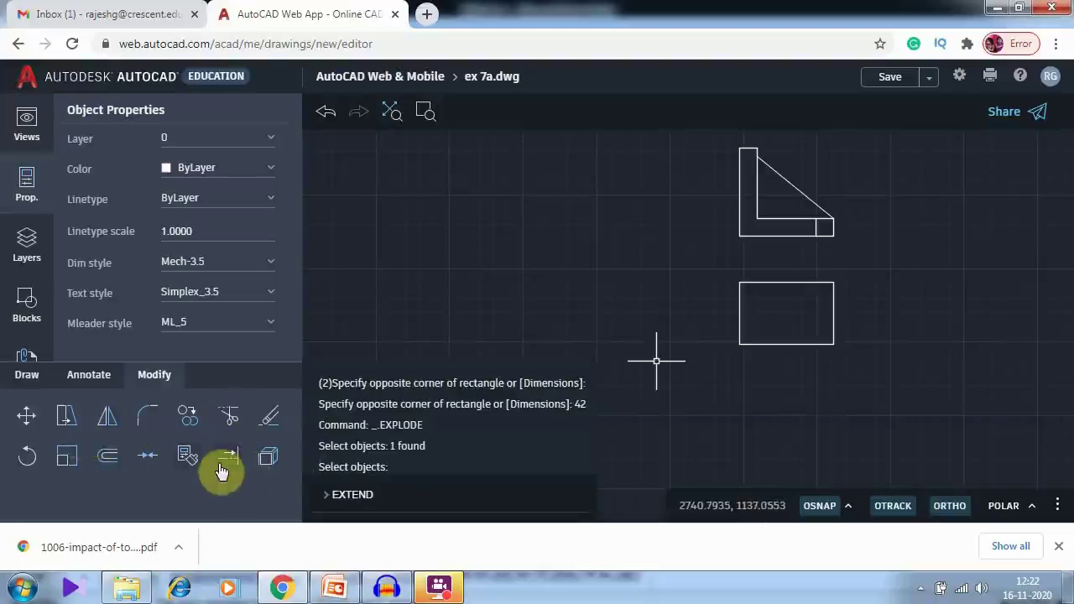
Offset the rectangle's left edge 12 units inward
click(107, 457)
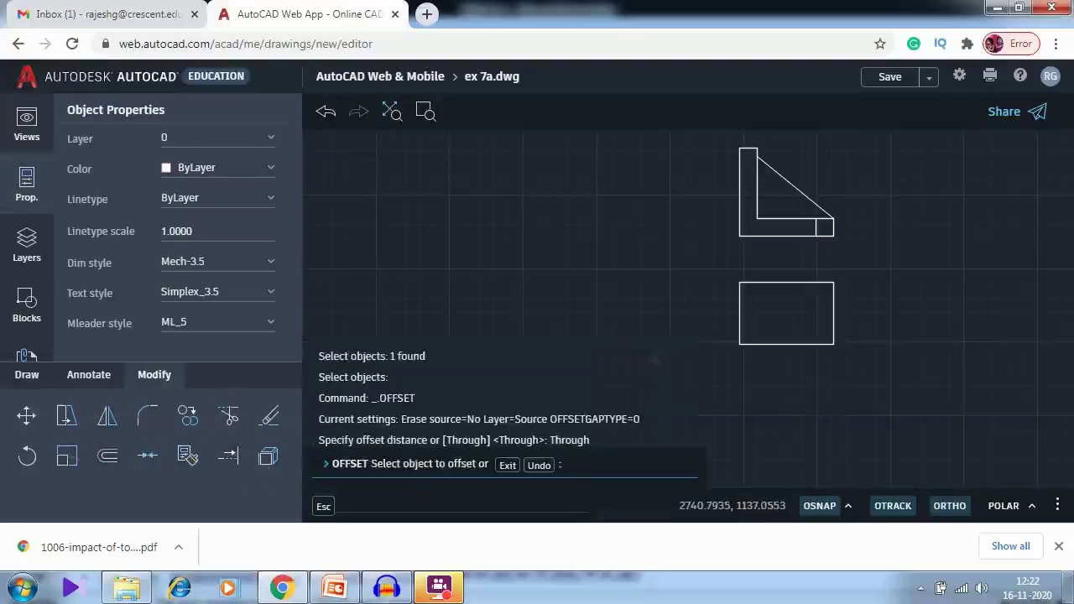
click(739, 307)
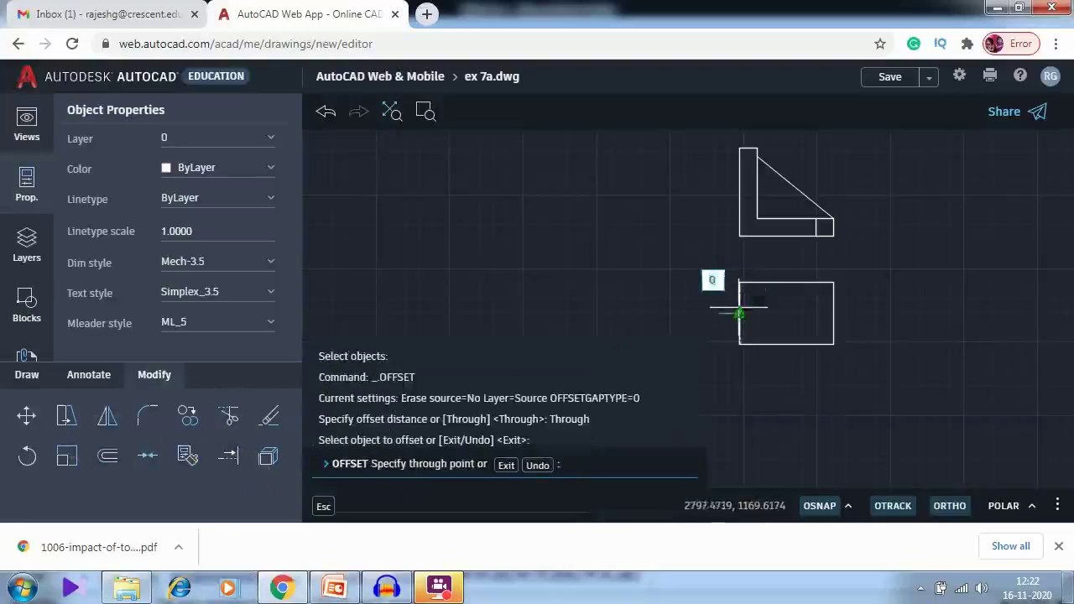
text(12)
key(Return)
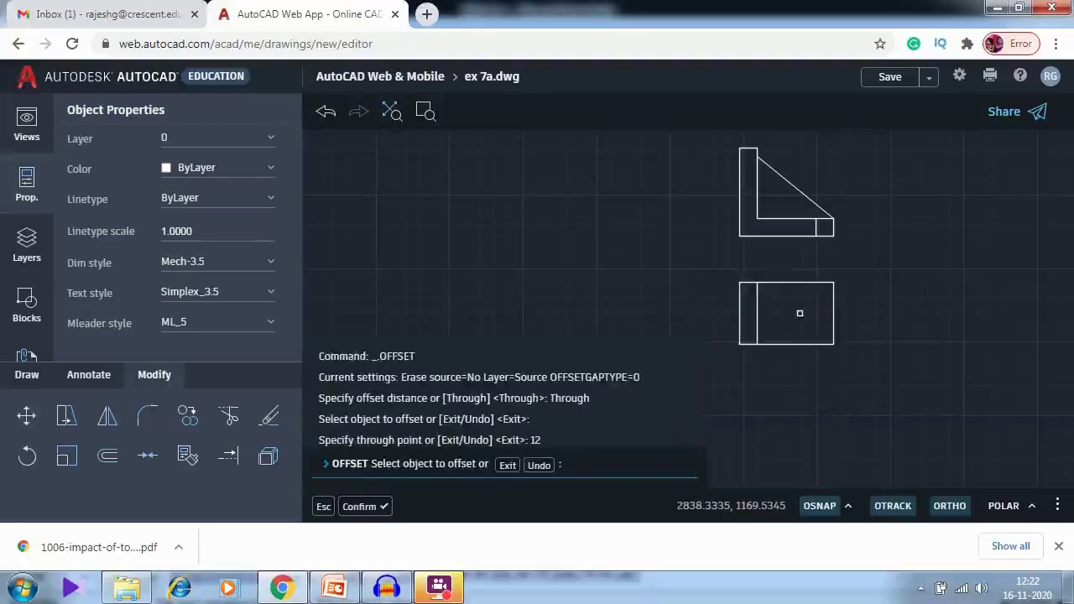
key(Return)
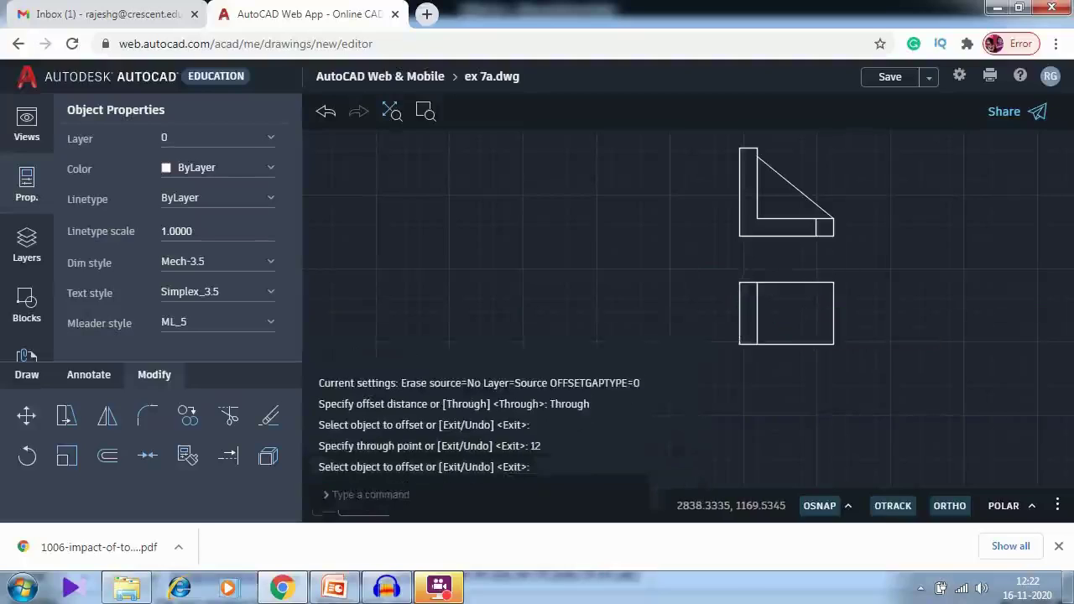
Draw a 42-unit horizontal line leftward from the rectangle's right edge
click(23, 378)
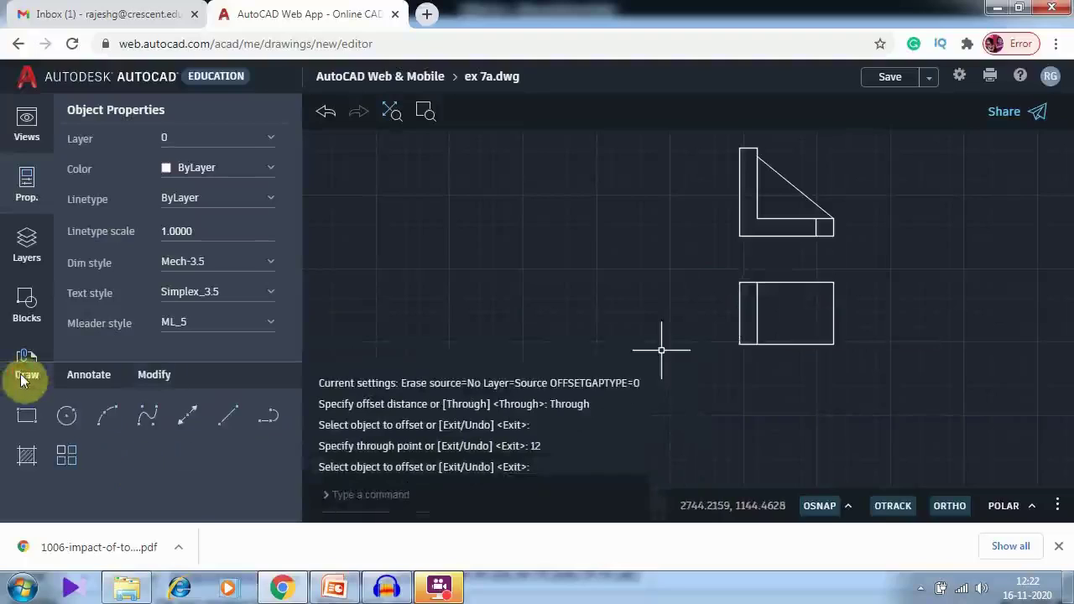
click(228, 416)
click(833, 314)
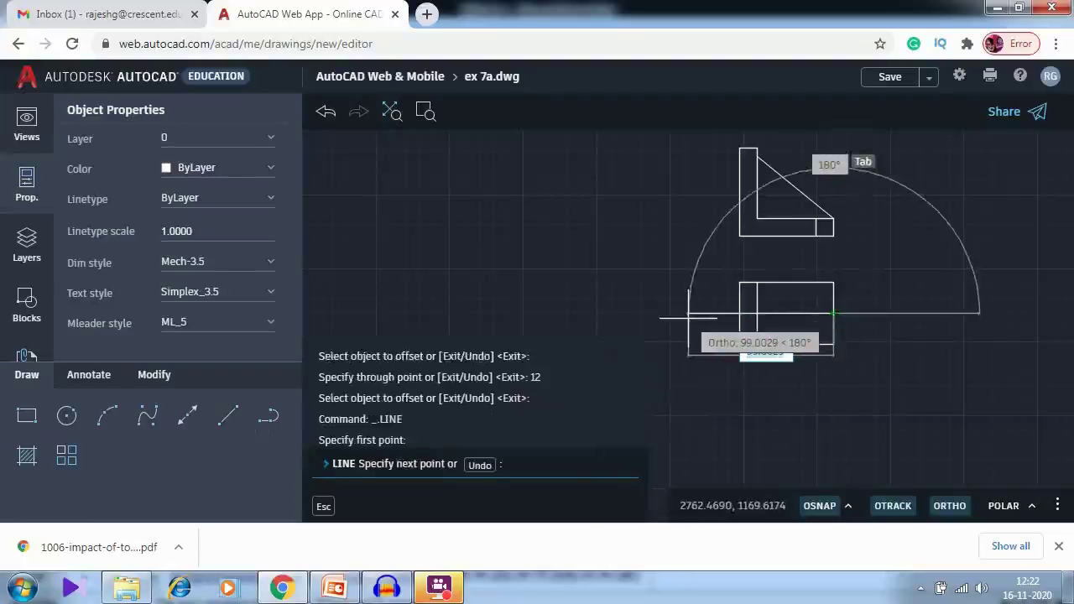
text(42)
key(Return)
key(Return)
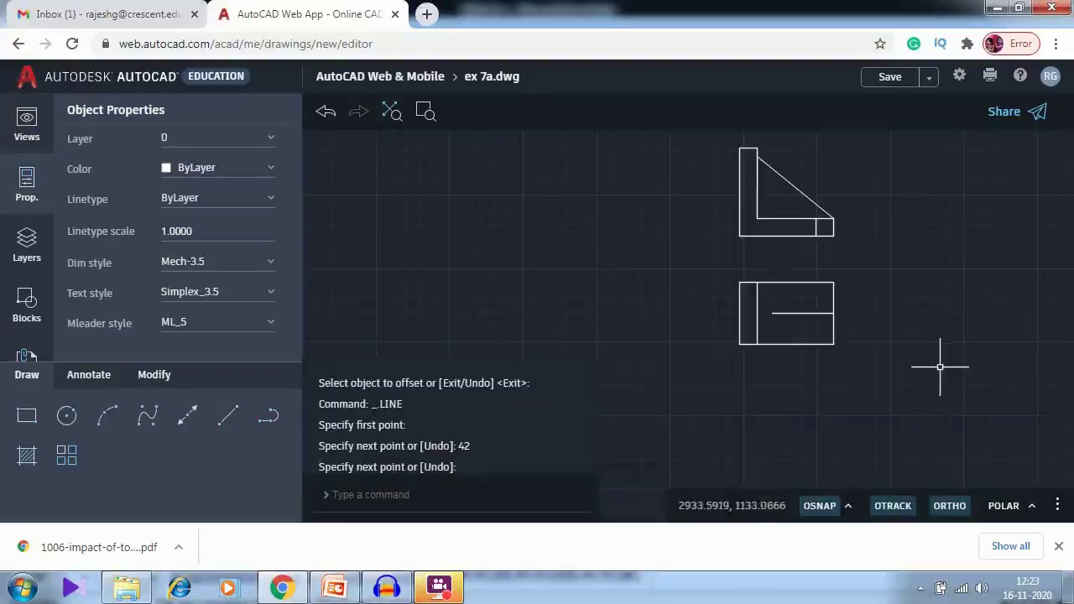
Copy the 42-unit line 6 units above and 6 below from its midpoint, then delete the original
click(151, 375)
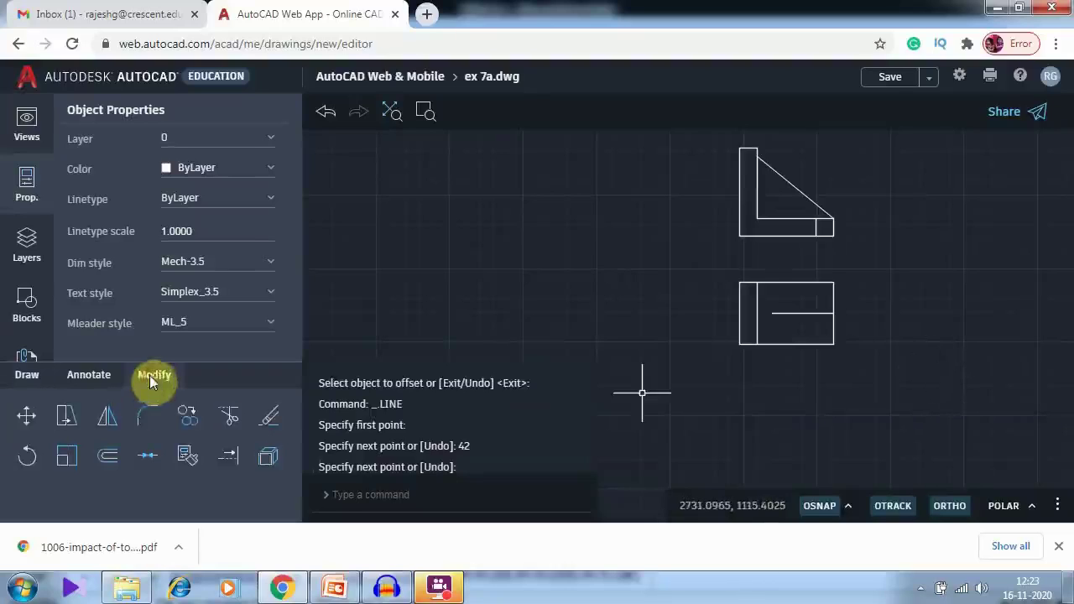
click(187, 417)
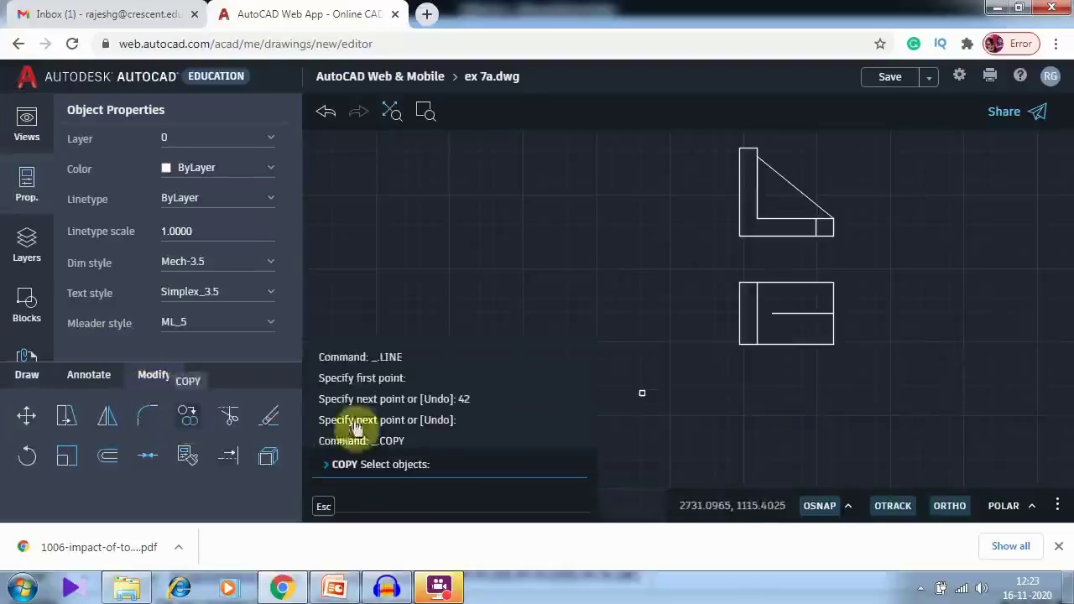
click(797, 313)
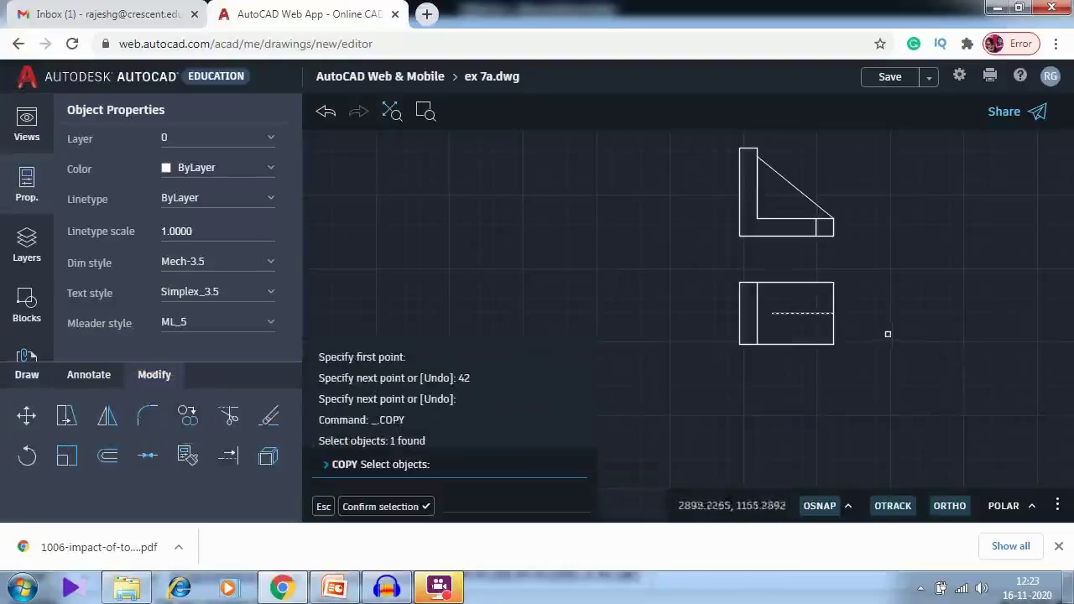
key(Return)
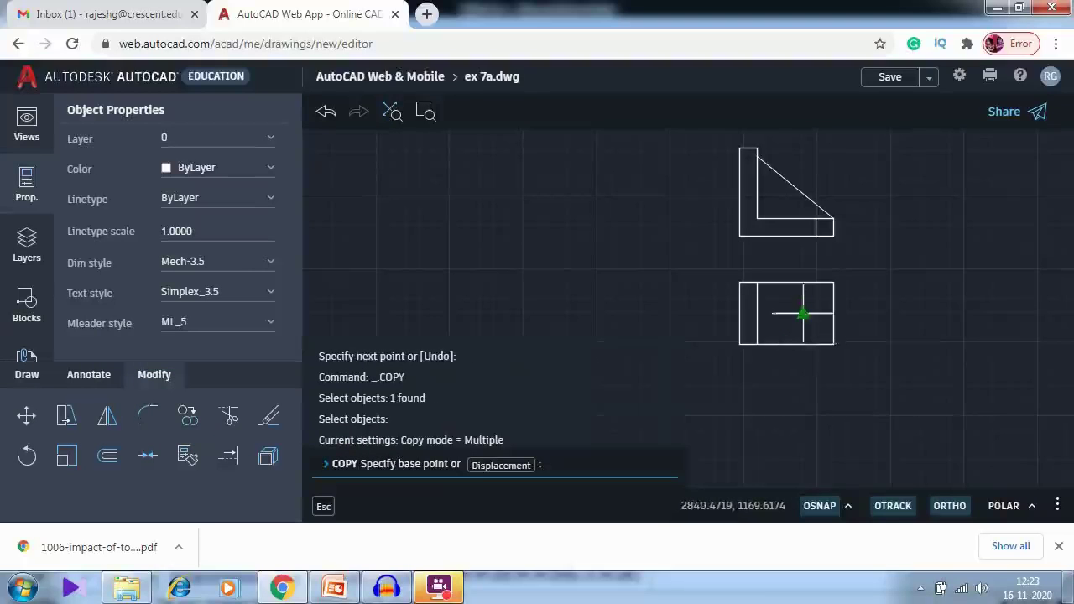
click(802, 313)
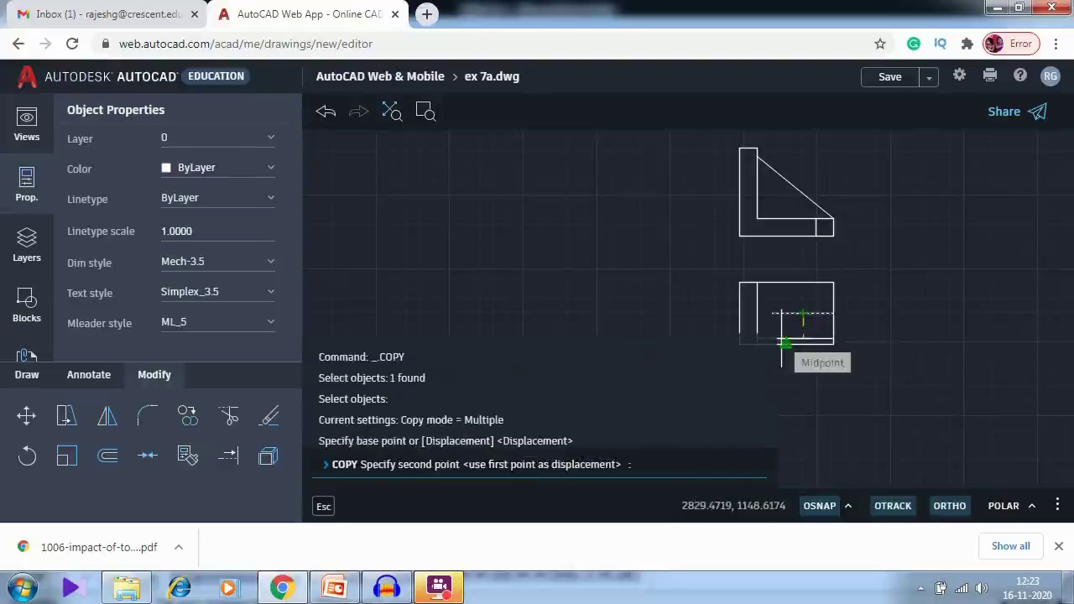
text(6)
key(Return)
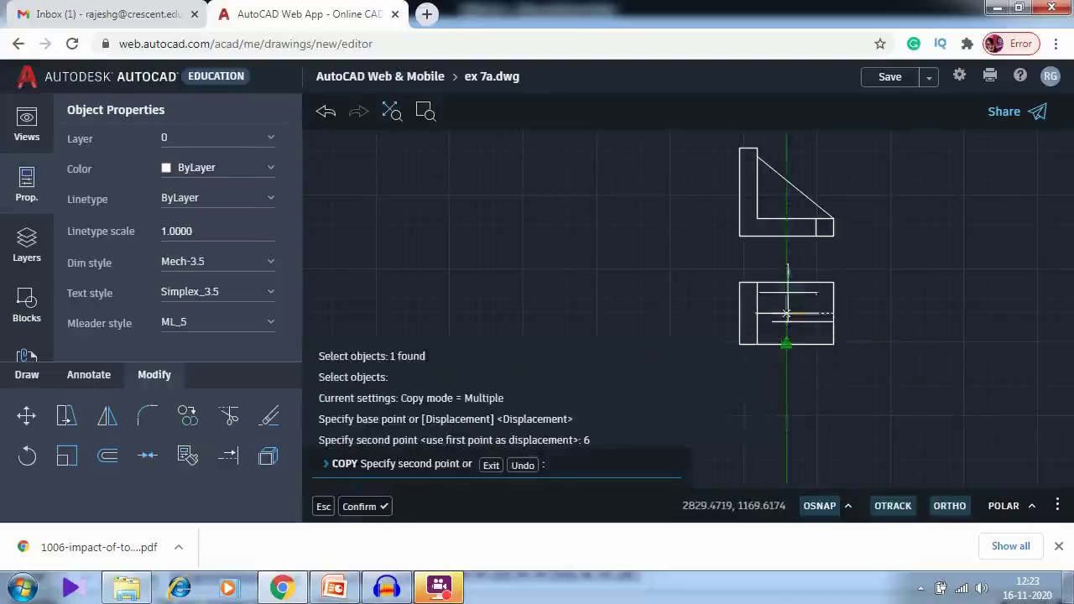
text(6)
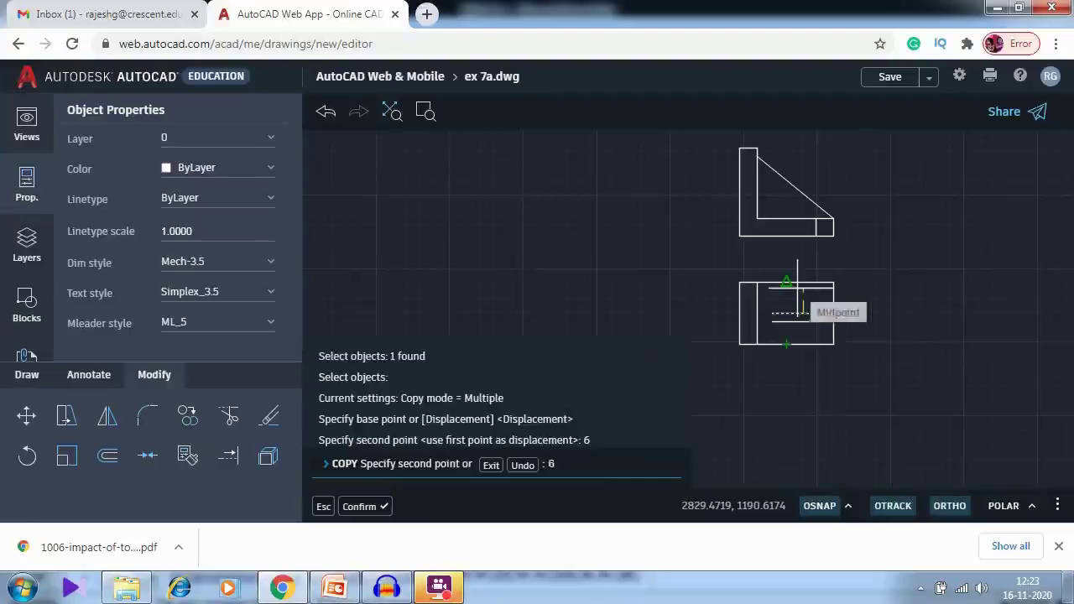
key(Return)
key(Return)
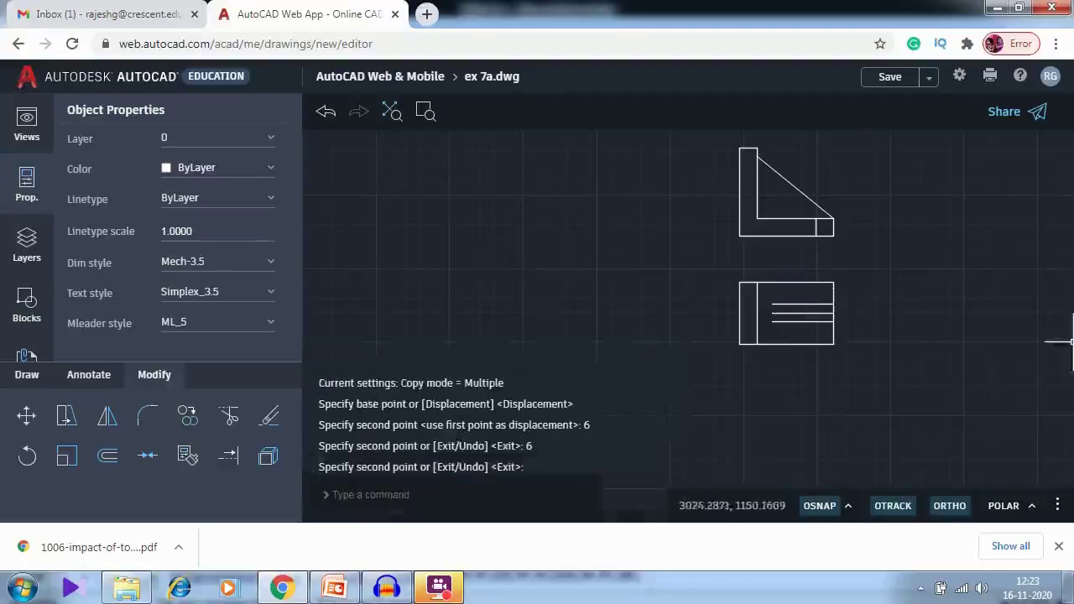
click(803, 314)
key(Delete)
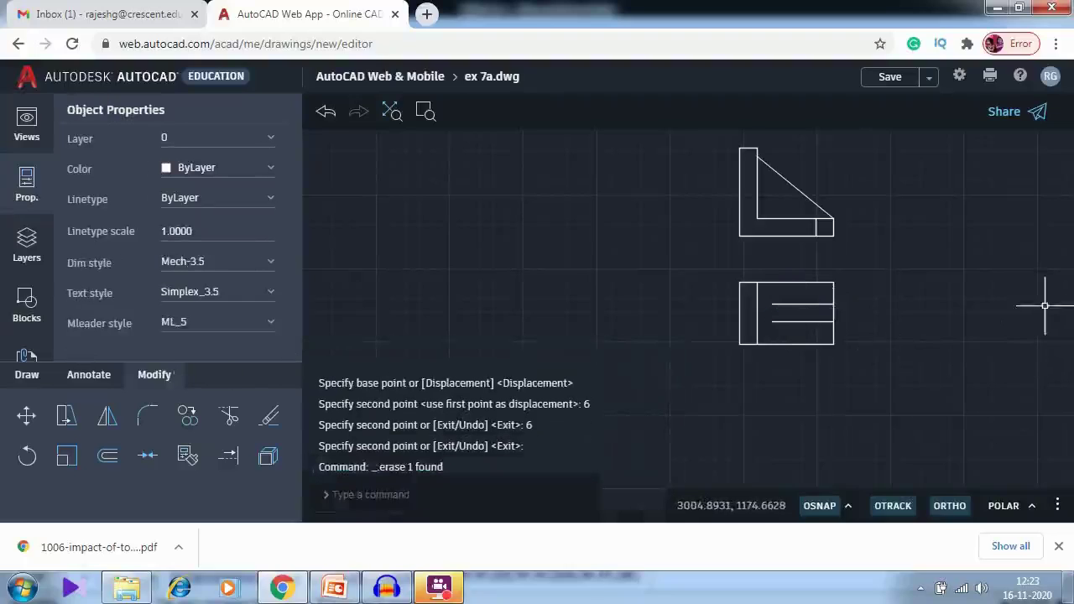
Join the two slot lines' left ends with a short vertical line, then delete the lower view's bottom edge
click(30, 384)
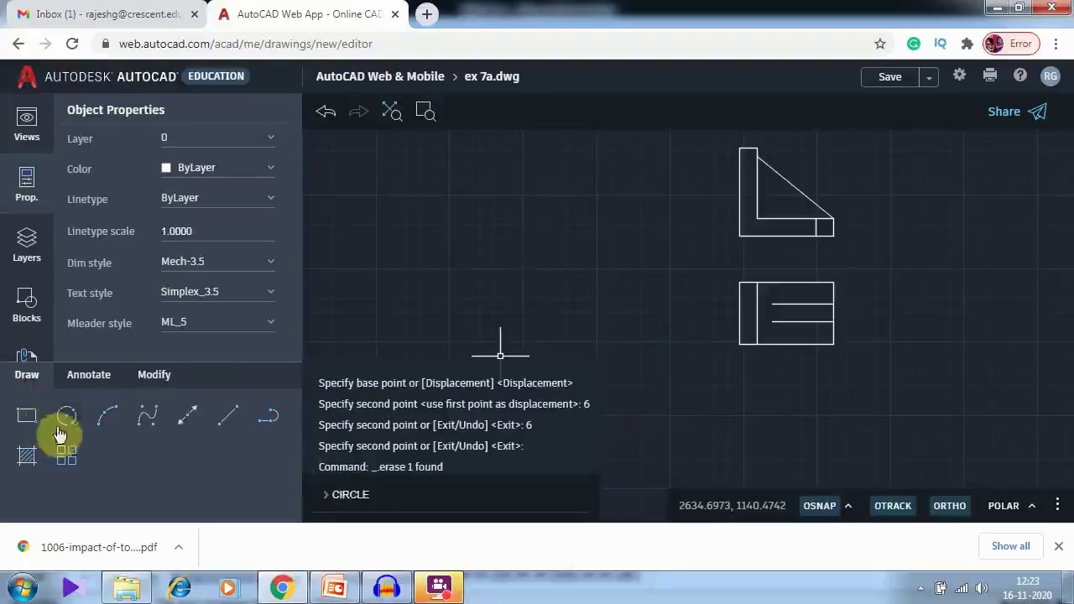
click(227, 415)
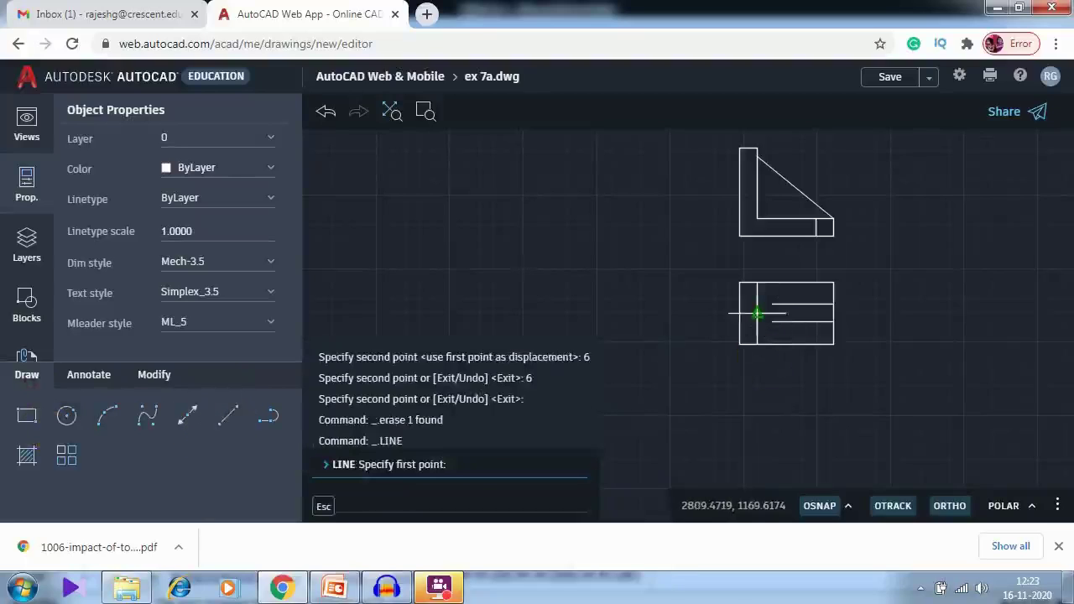
click(772, 321)
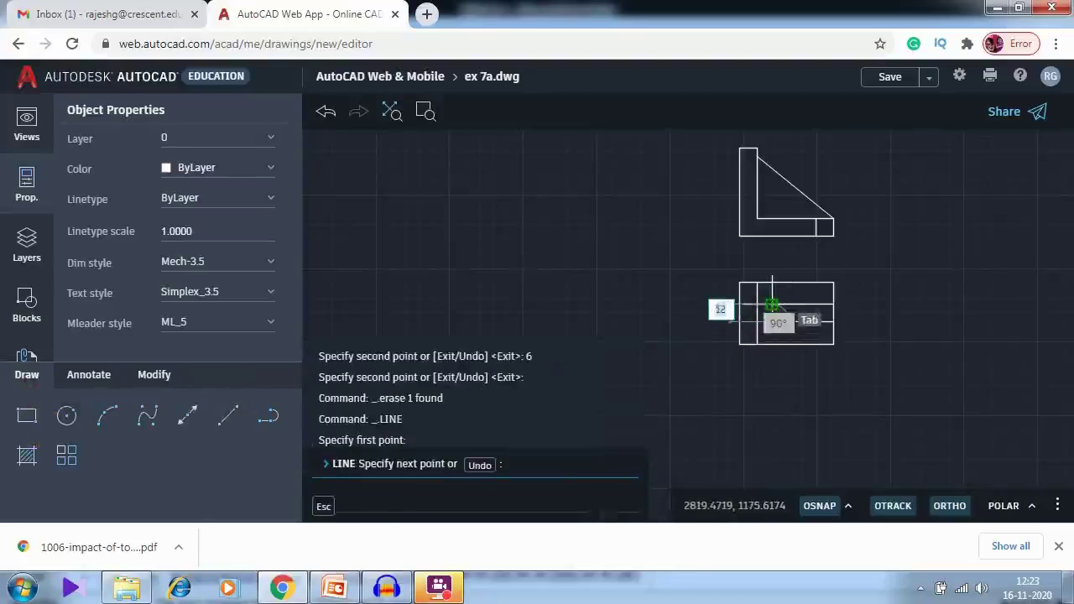
click(772, 305)
key(Escape)
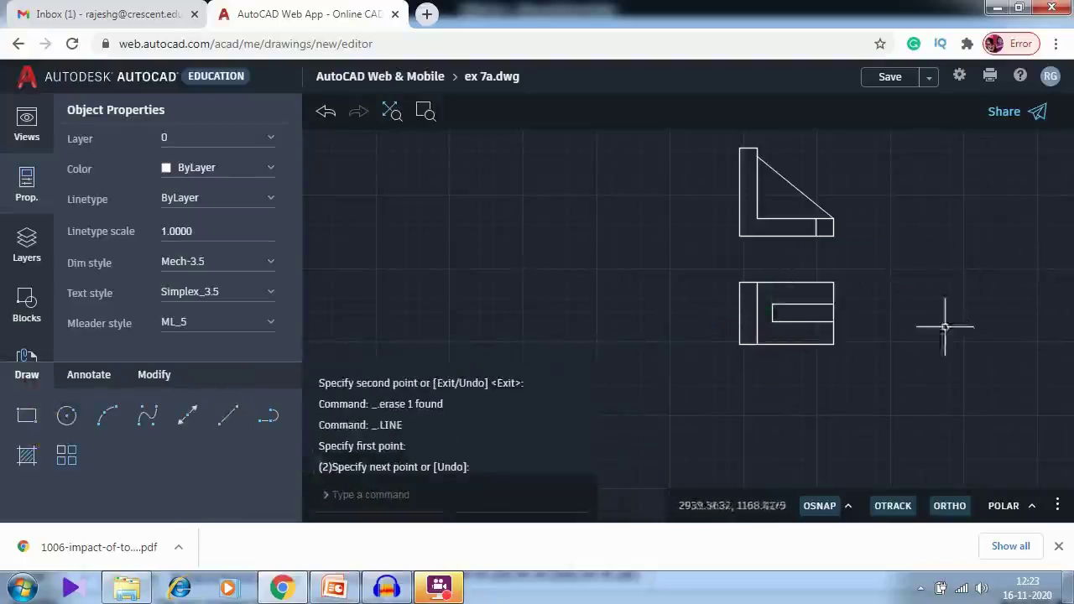
click(805, 342)
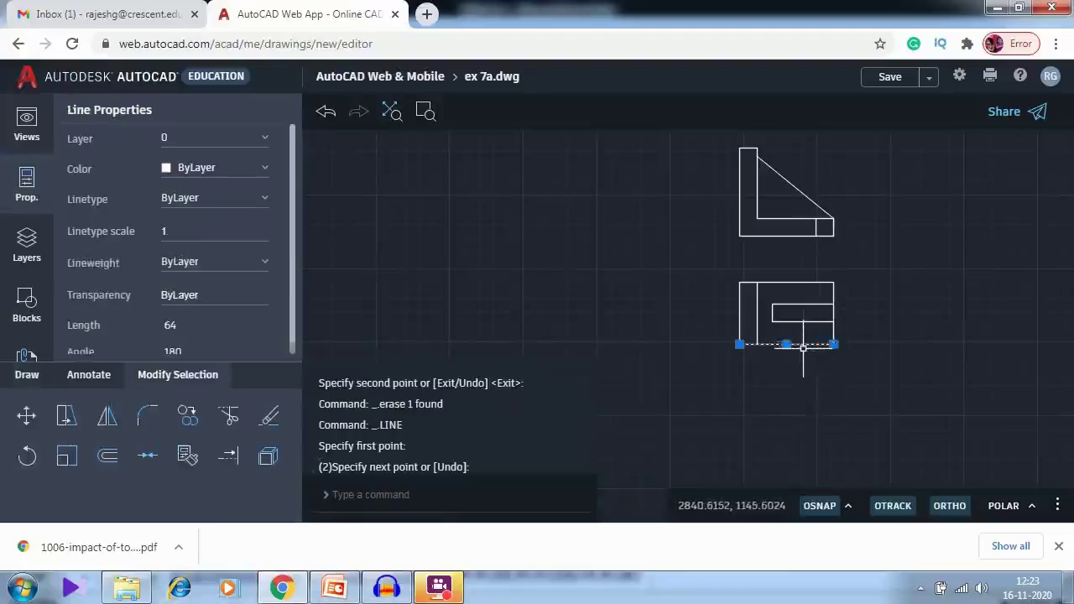
key(Delete)
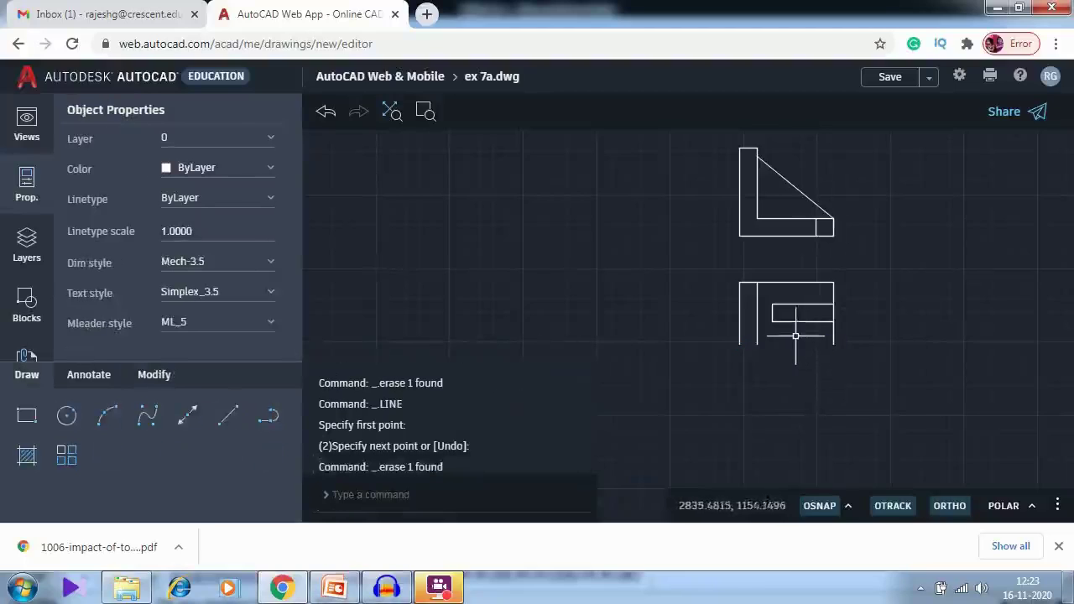
Draw a 12-unit line starting from the lower view's bottom edge
click(233, 423)
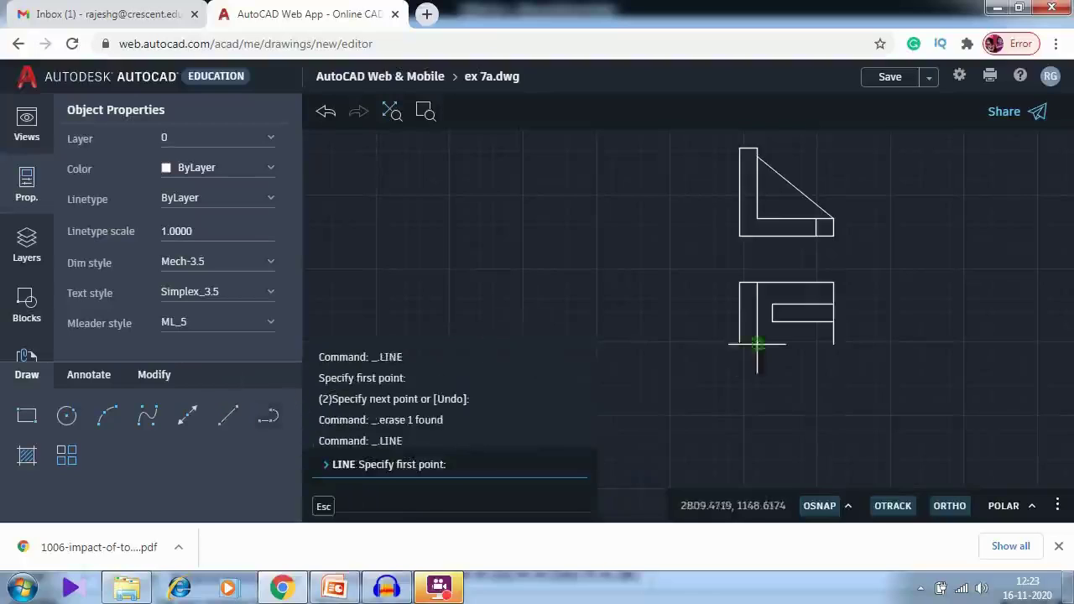
click(833, 342)
click(833, 342)
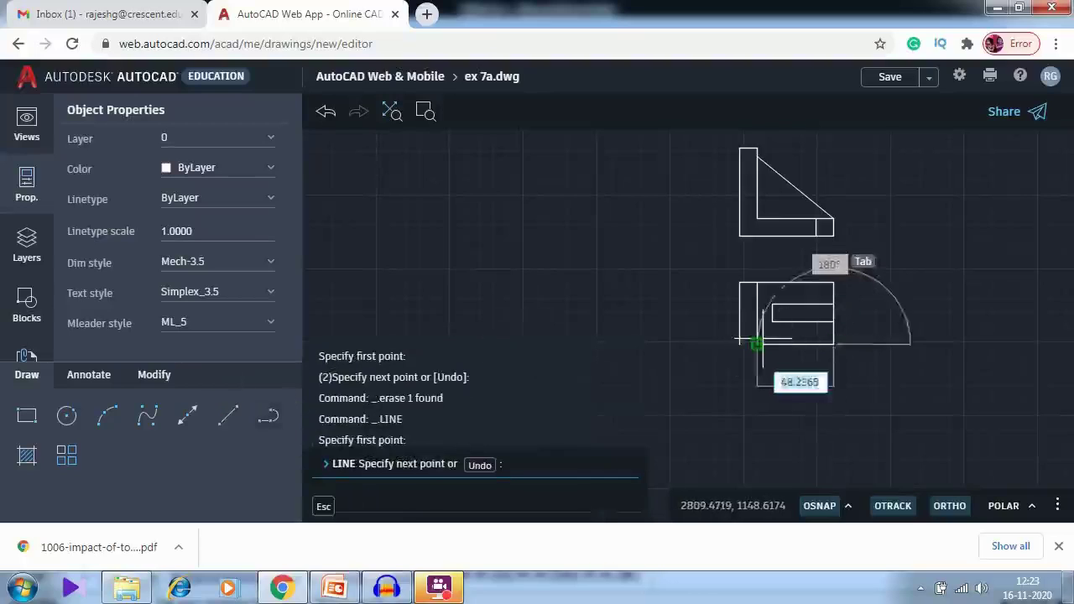
scroll(801, 343, up, 3)
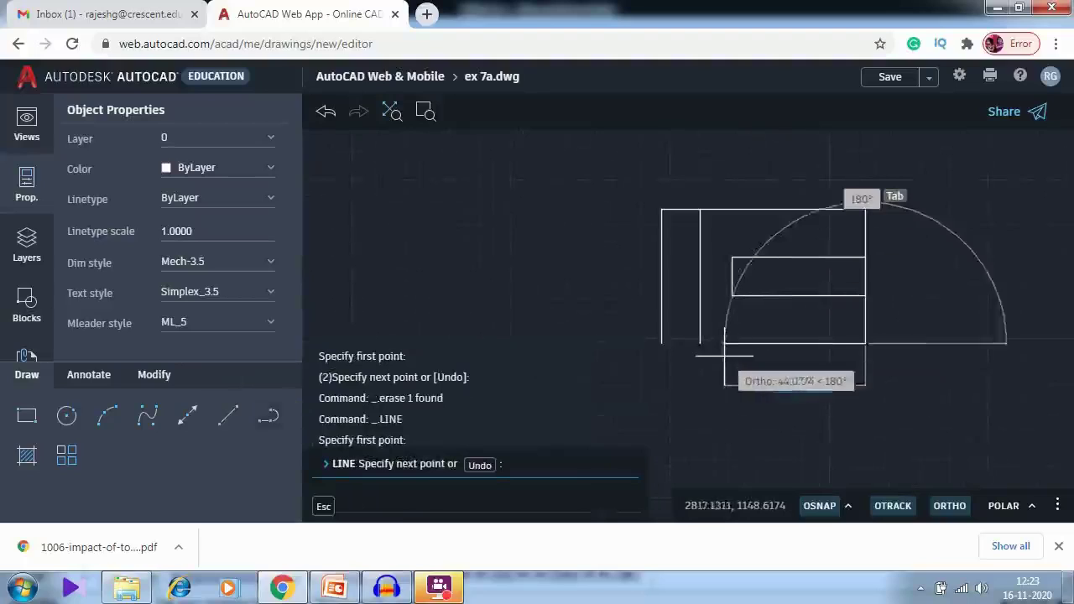
text(12)
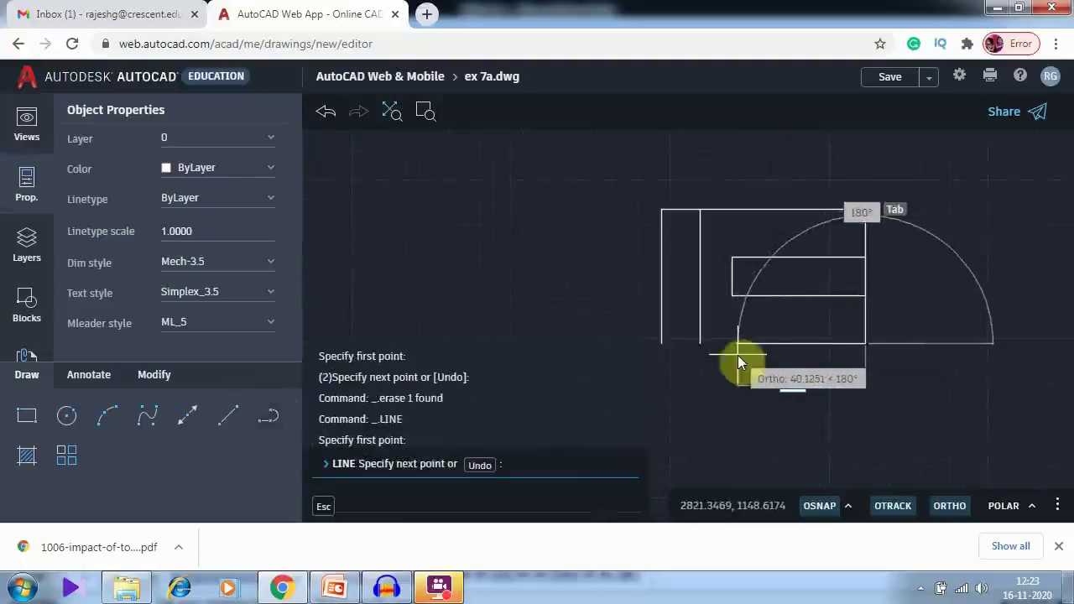
key(Return)
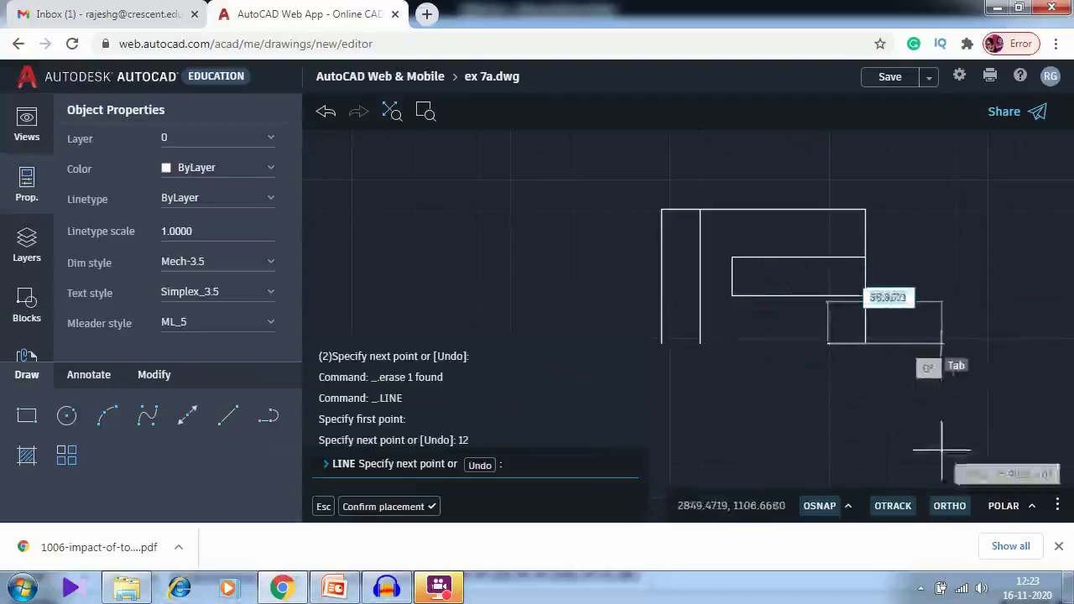
click(946, 506)
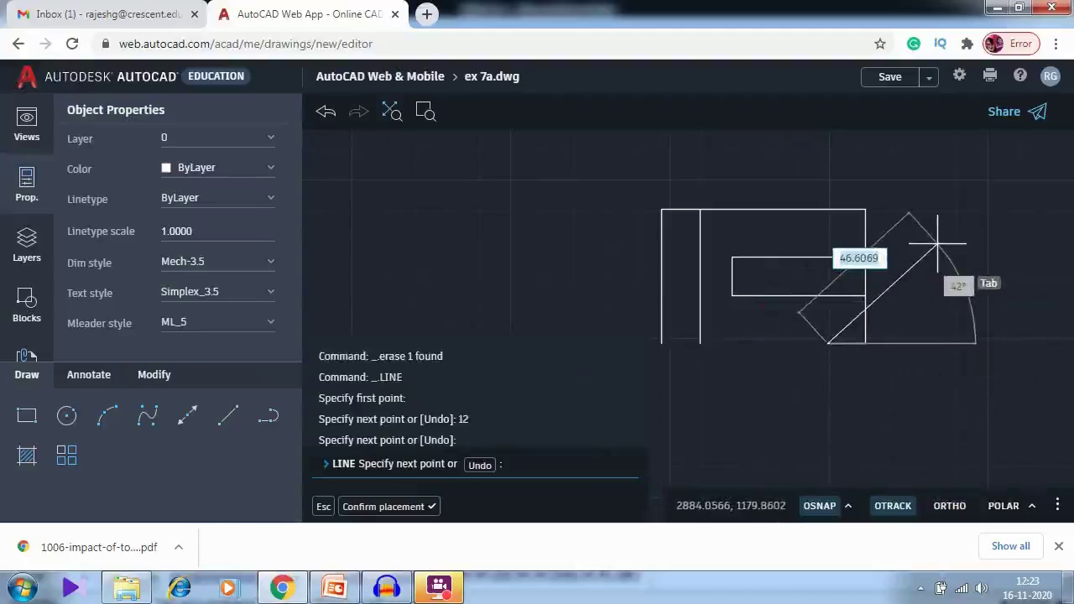
text(@)
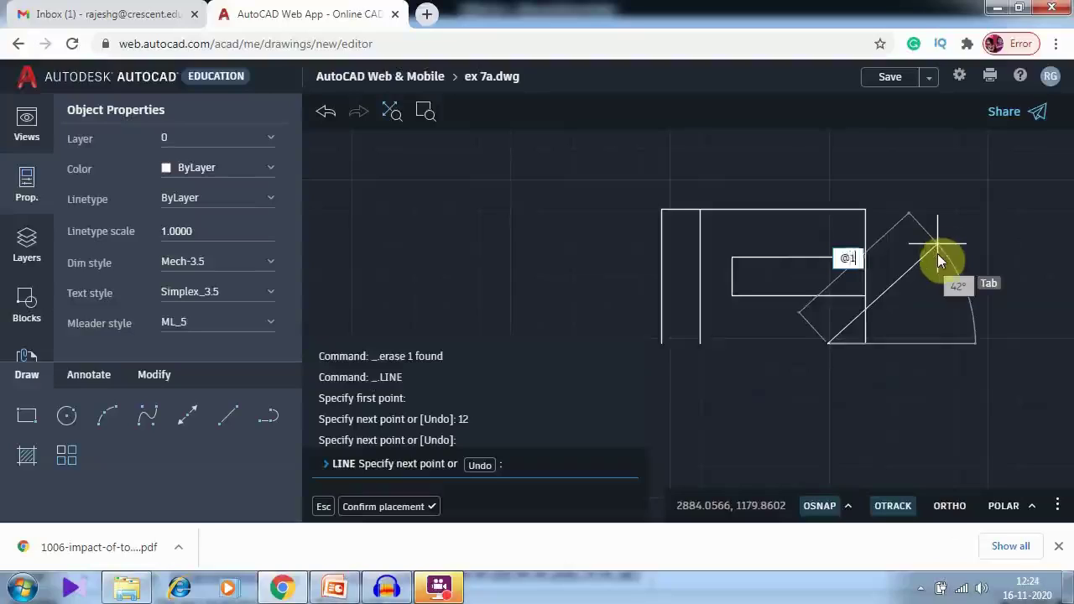
text(12,12)
key(Return)
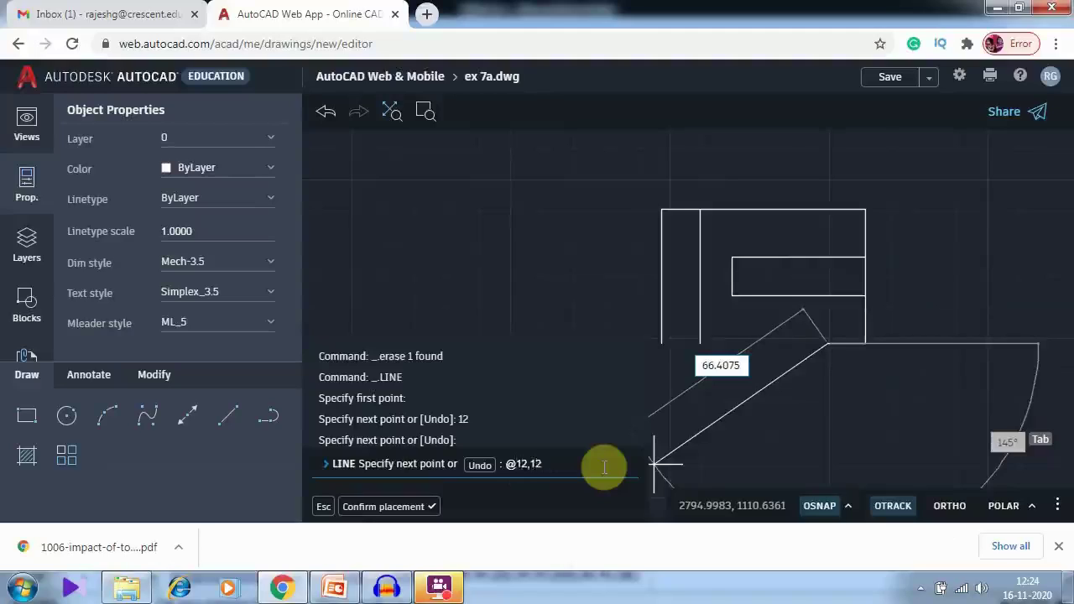
key(Return)
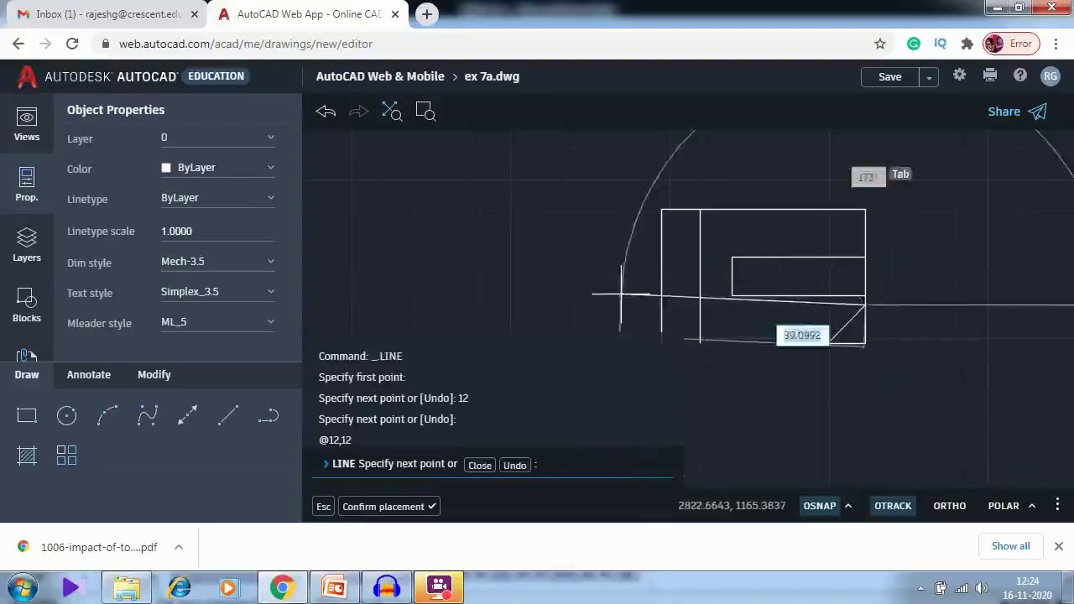
key(Return)
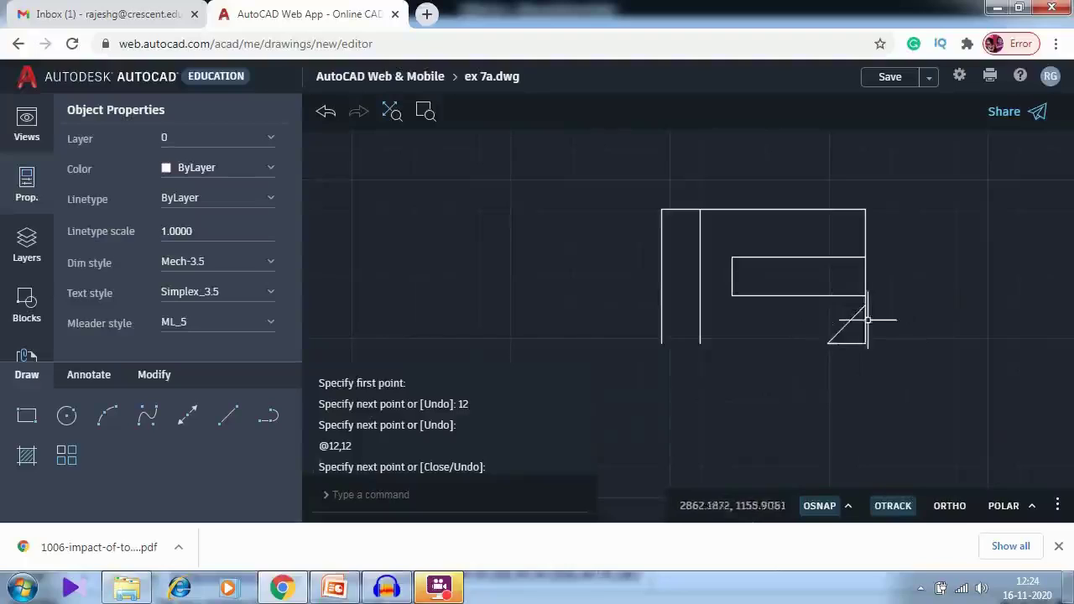
Start a dimension at the bracket's corner, then cancel it
click(151, 378)
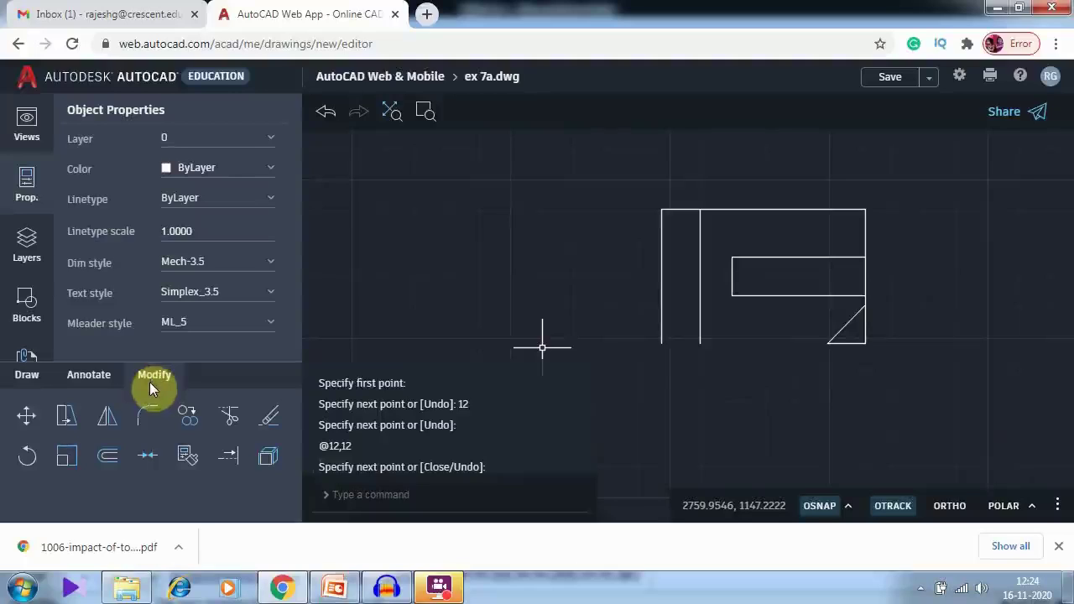
click(84, 377)
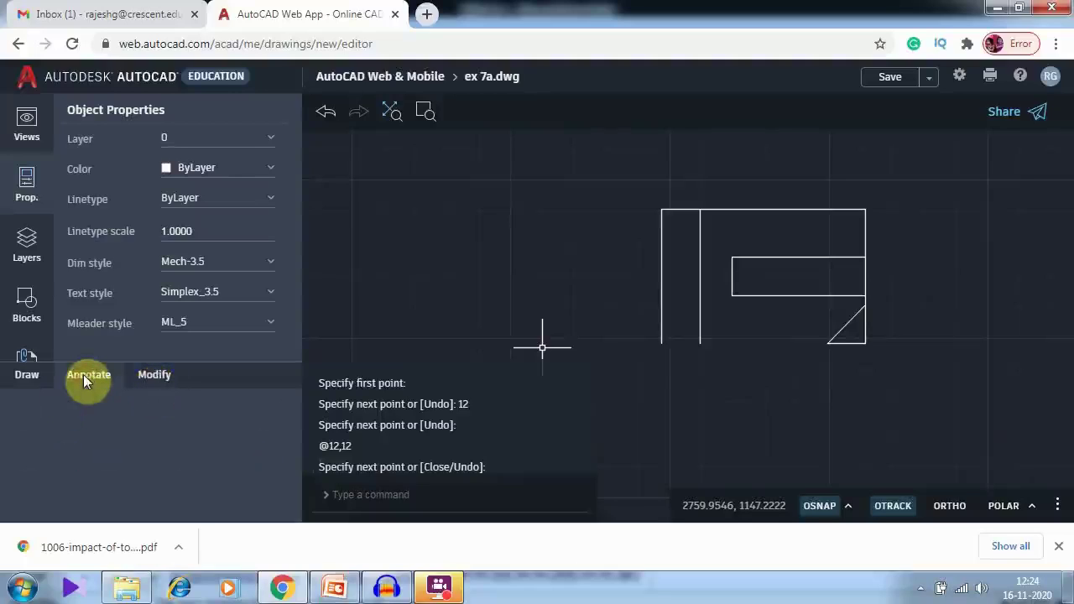
click(107, 414)
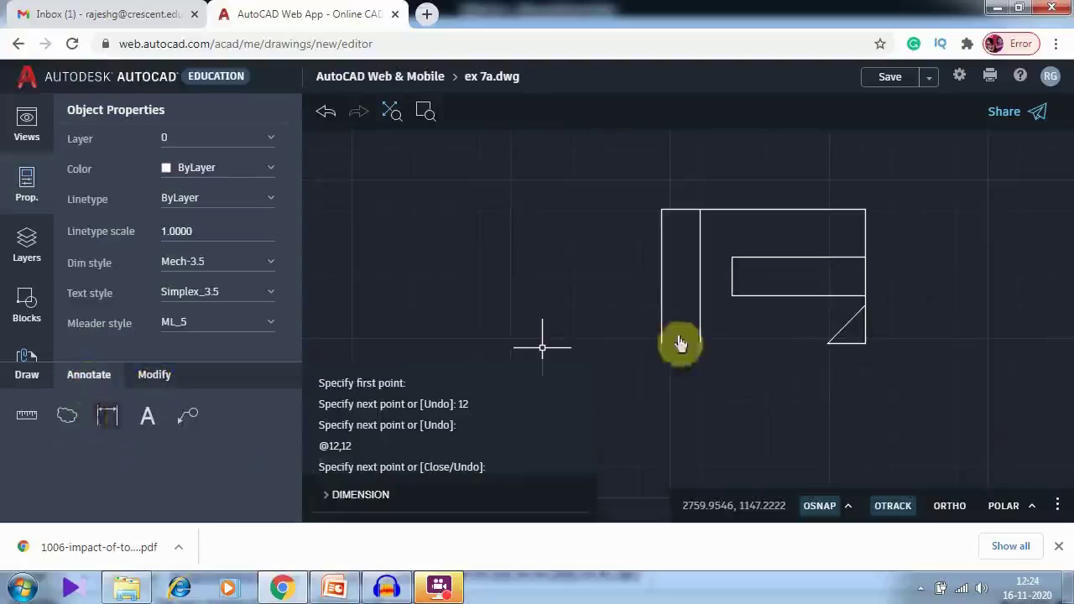
key(Return)
click(865, 305)
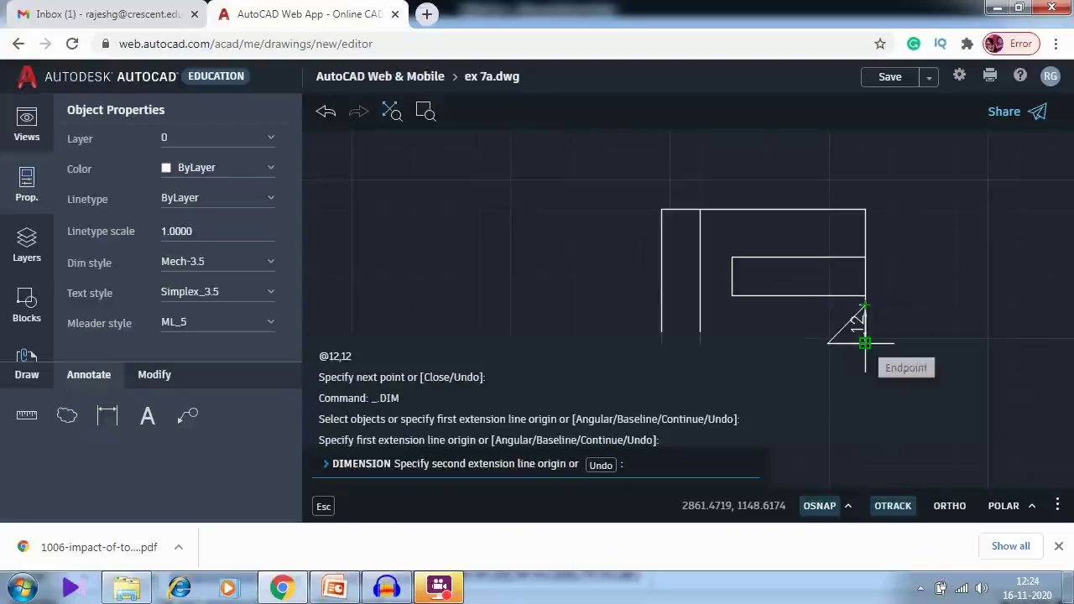
key(Escape)
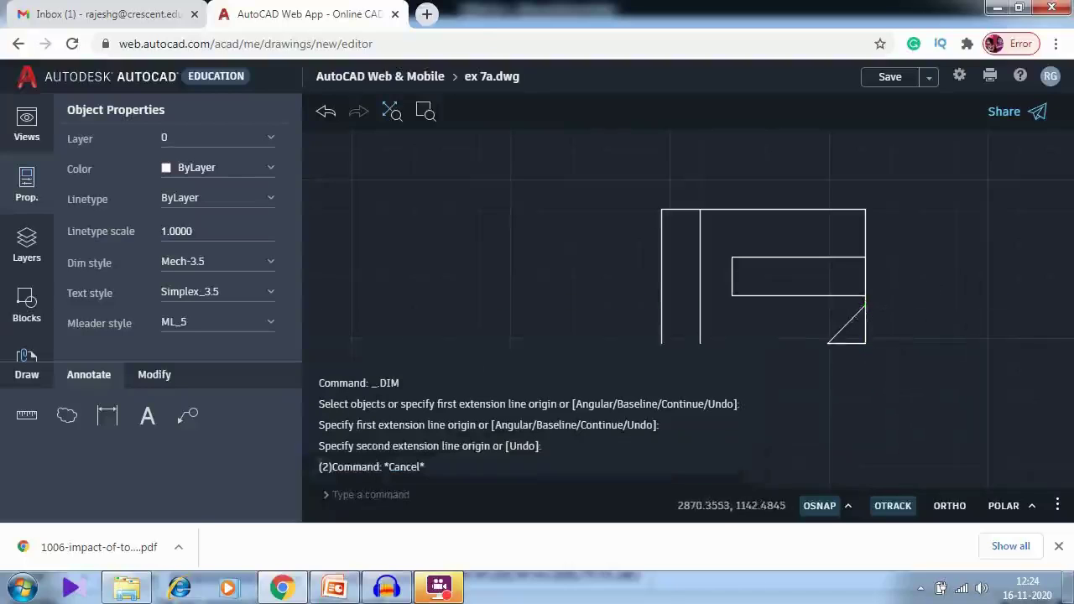
Pan to recentre the front view and start the EXTEND command
scroll(810, 287, down, 1)
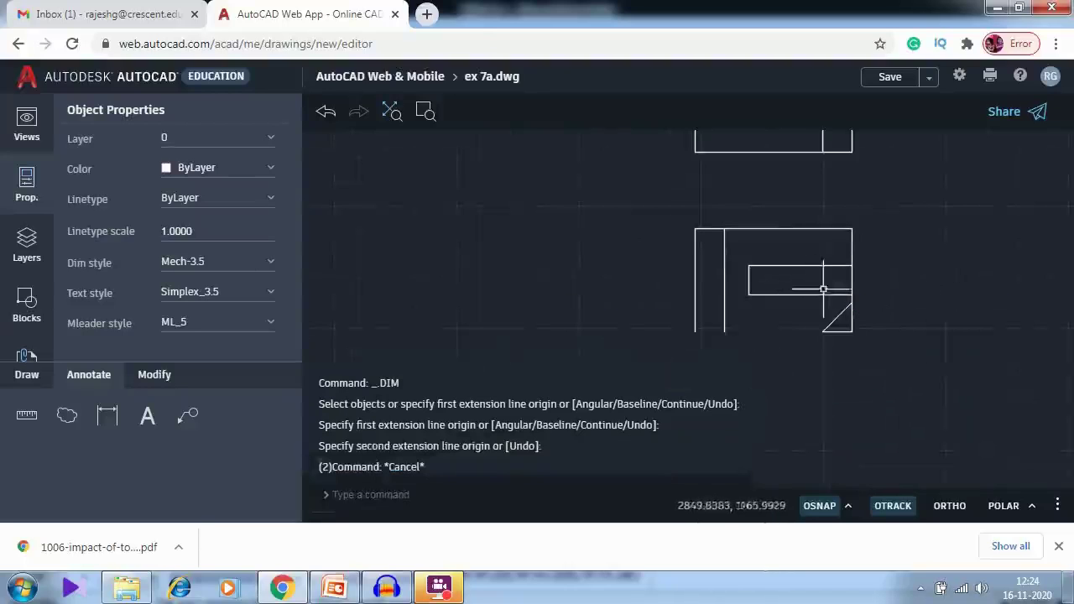
middle_drag(942, 292, 946, 245)
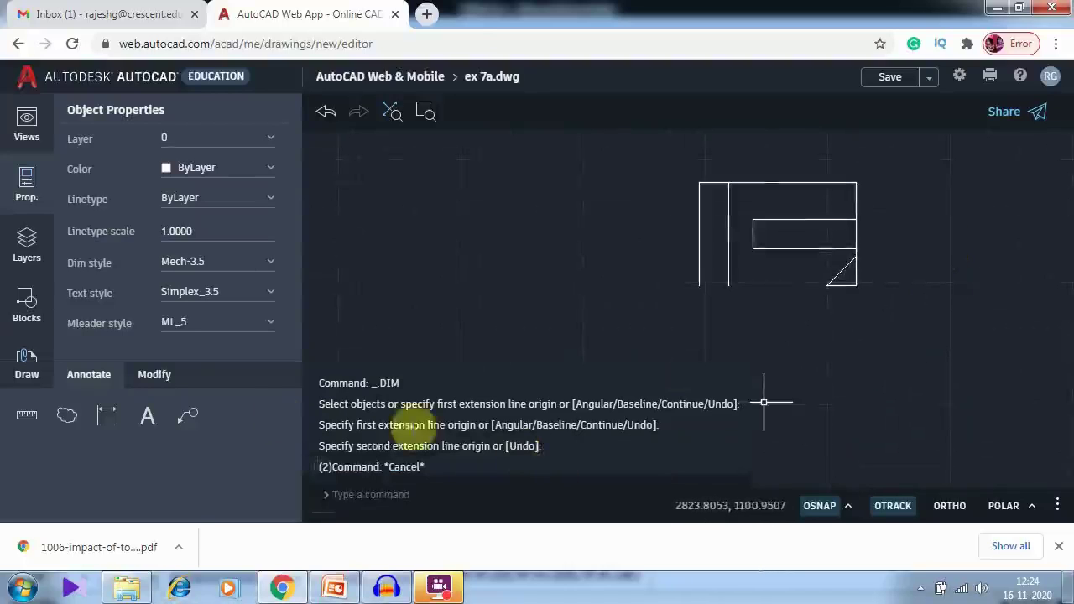
click(164, 375)
click(227, 460)
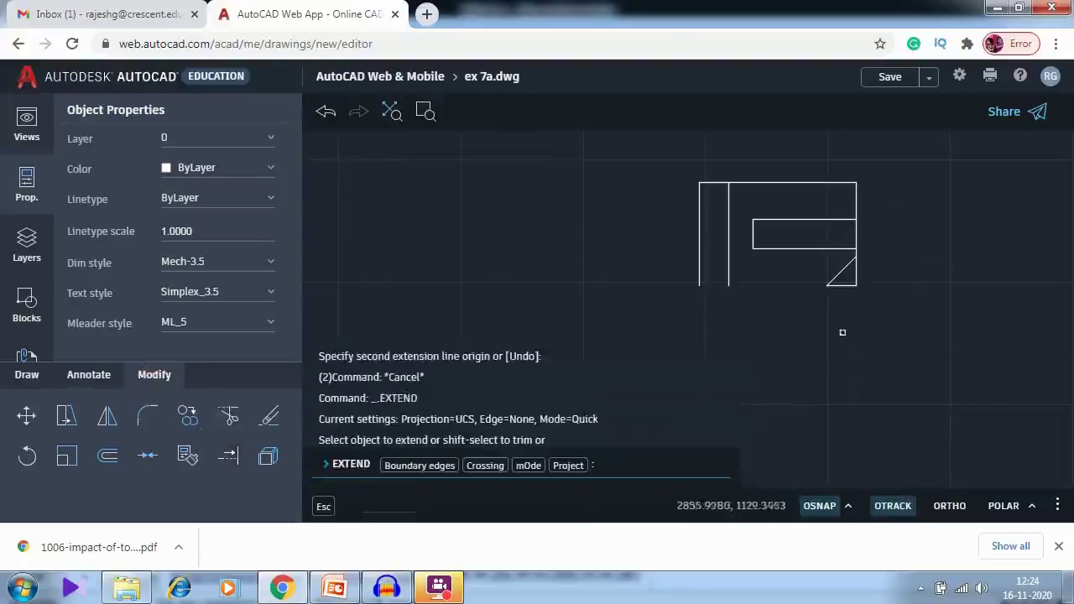
Extend the bottom edge to the right side and to the outer left side
click(857, 278)
click(843, 287)
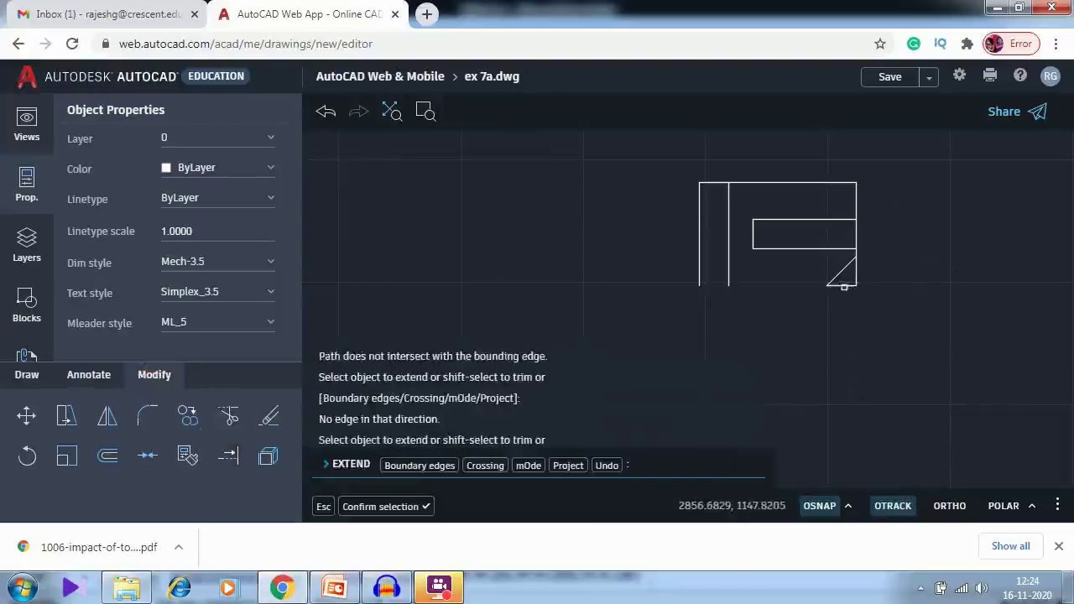
click(843, 285)
scroll(843, 284, down, 3)
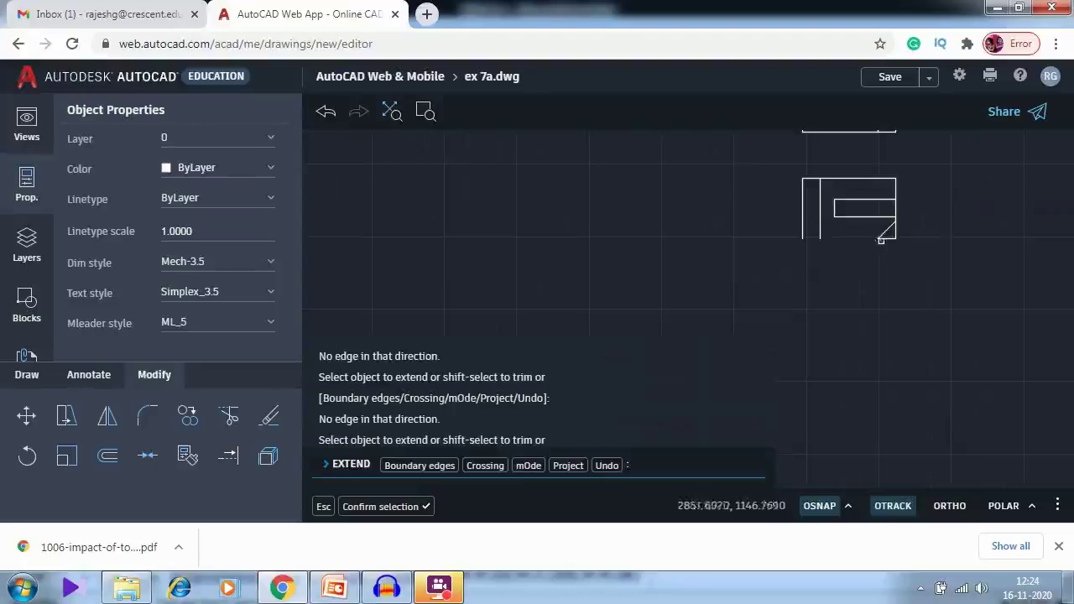
scroll(935, 246, up, 2)
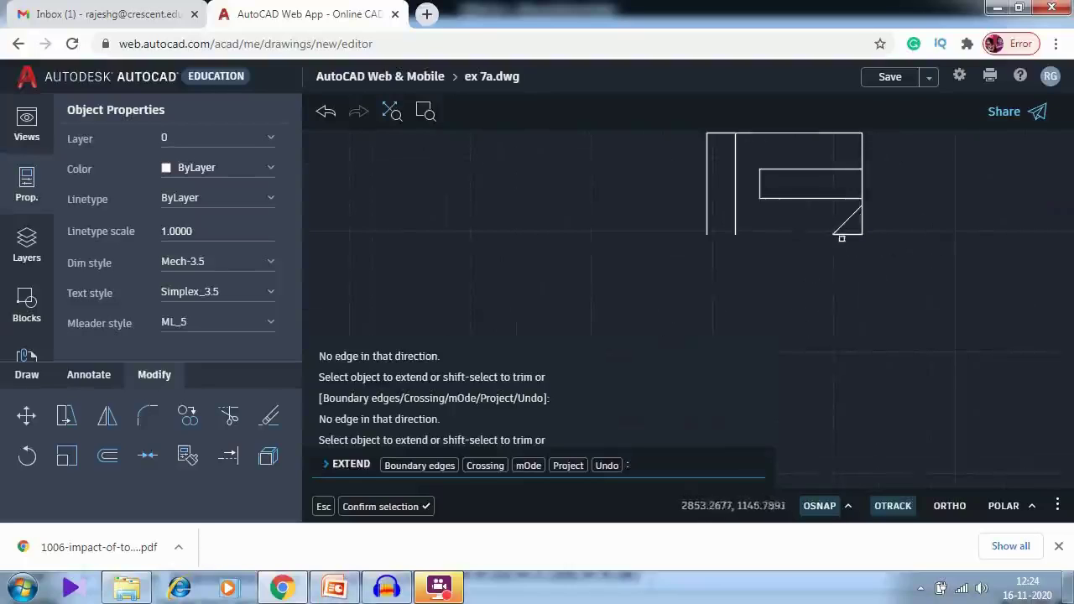
click(844, 236)
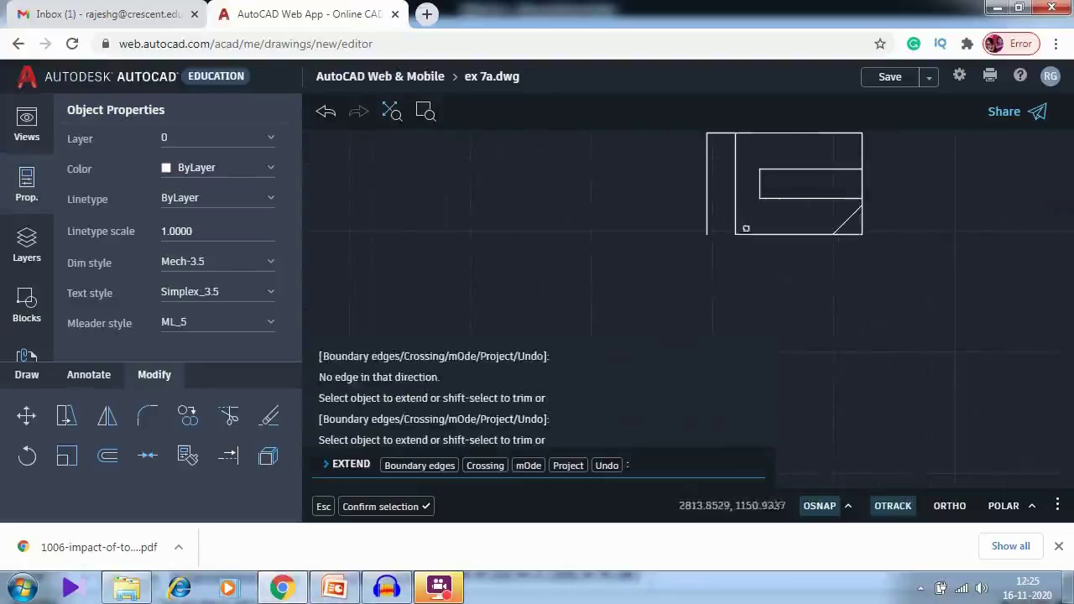
click(746, 231)
click(746, 237)
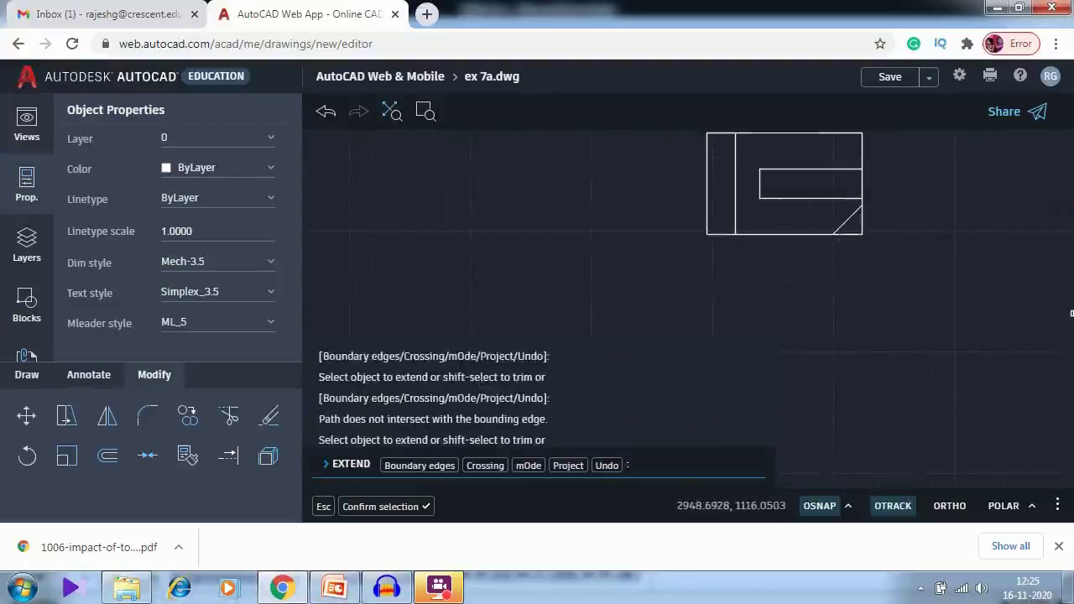
key(Escape)
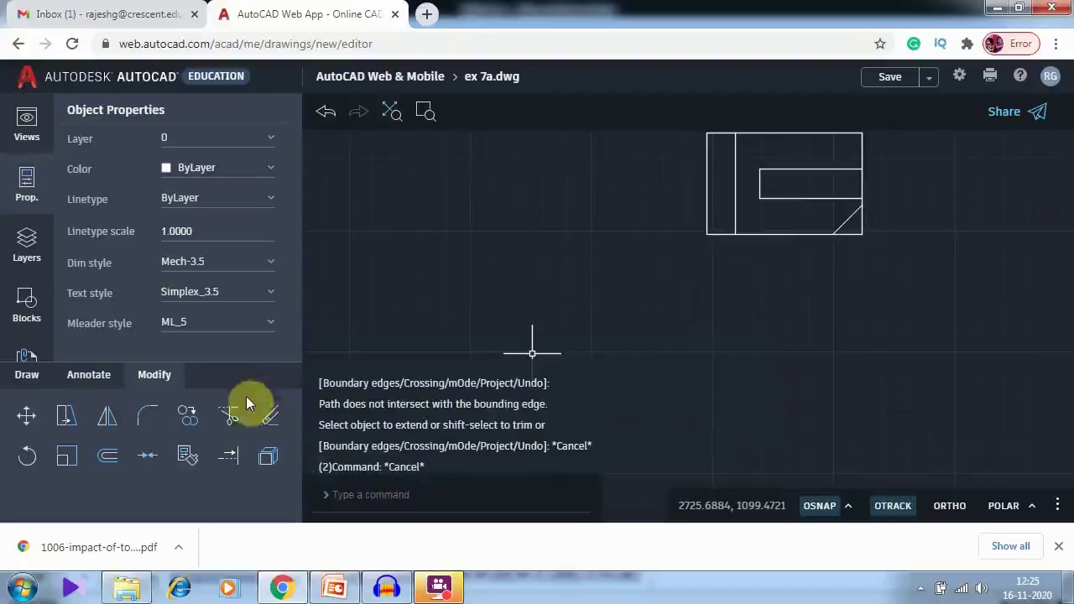
Trim away the leftover corner stub beyond the chamfer
click(231, 422)
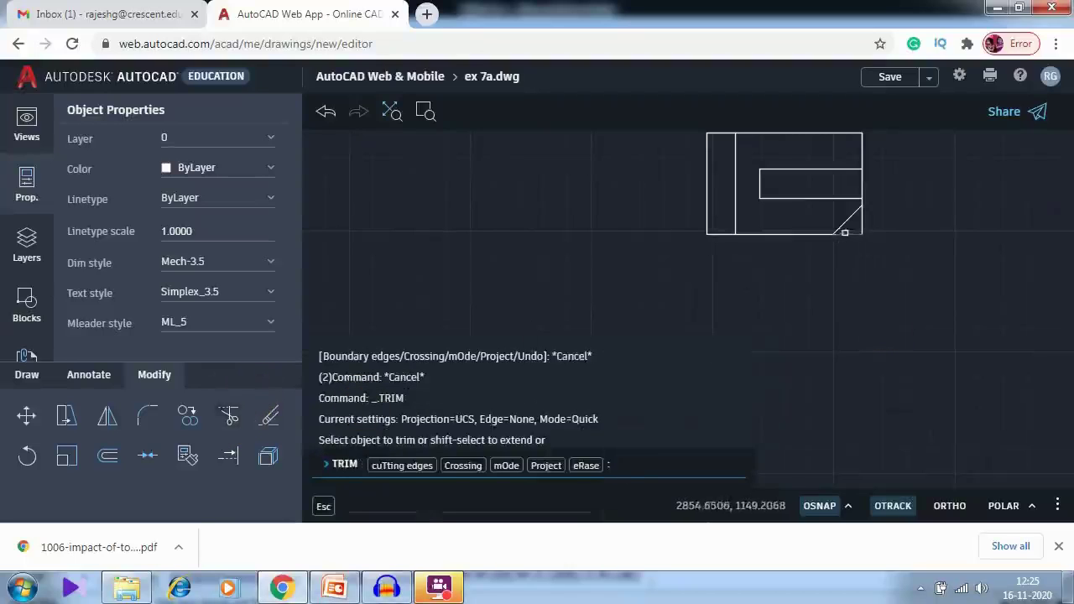
click(855, 233)
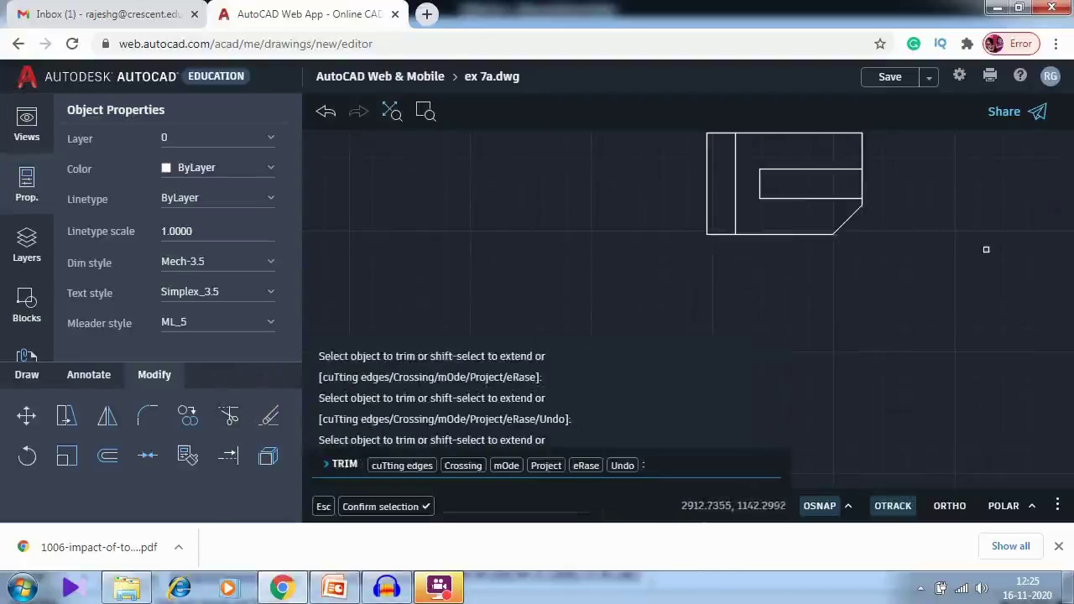
key(Return)
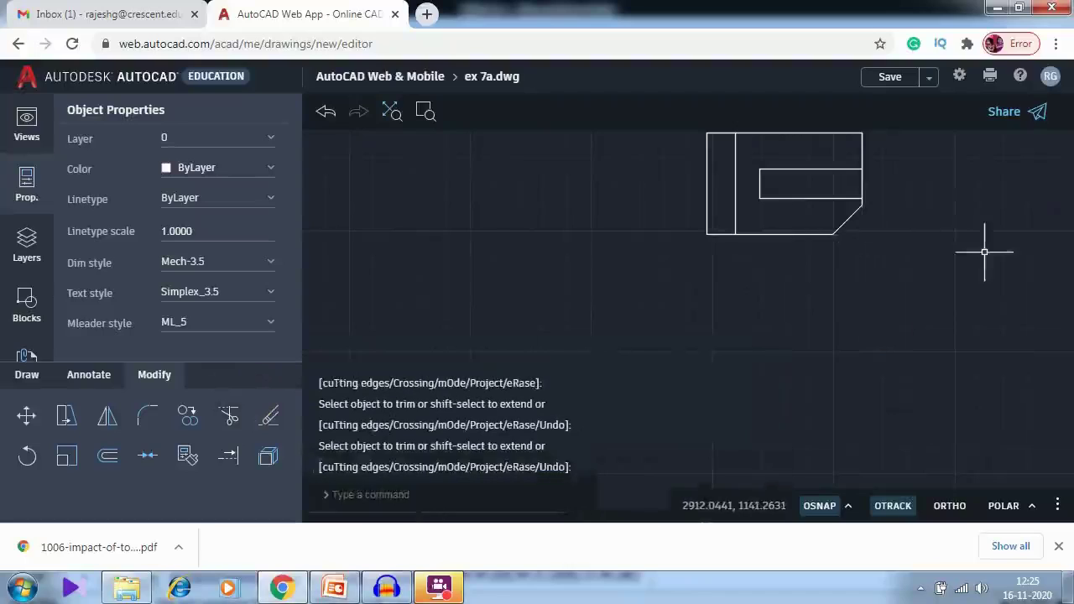
click(106, 418)
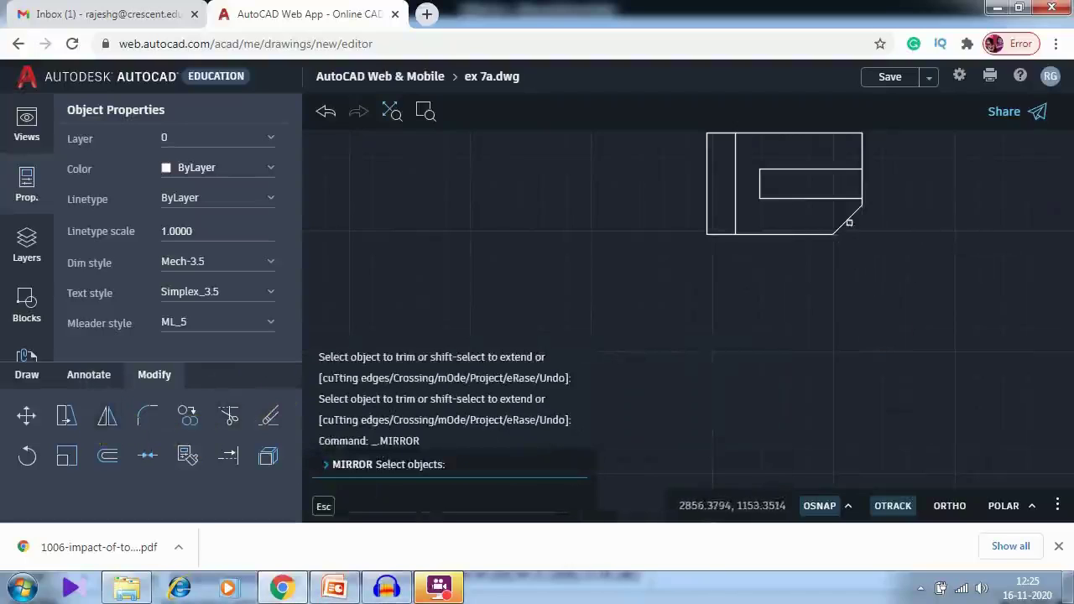
Select the chamfer line and pick a horizontal mirror axis, then cancel the attempt
click(849, 222)
key(Return)
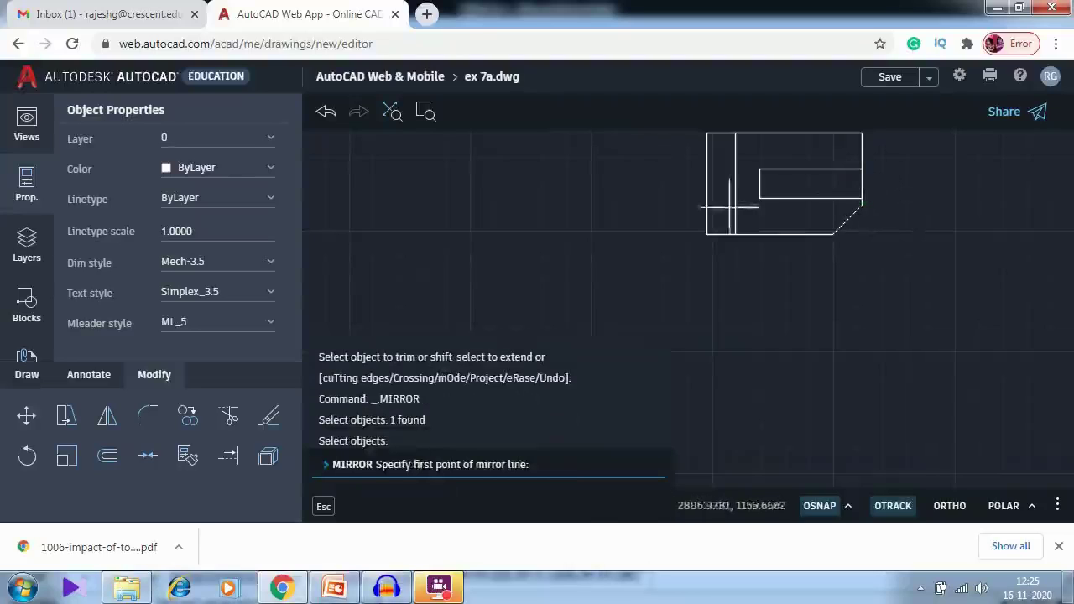
click(706, 182)
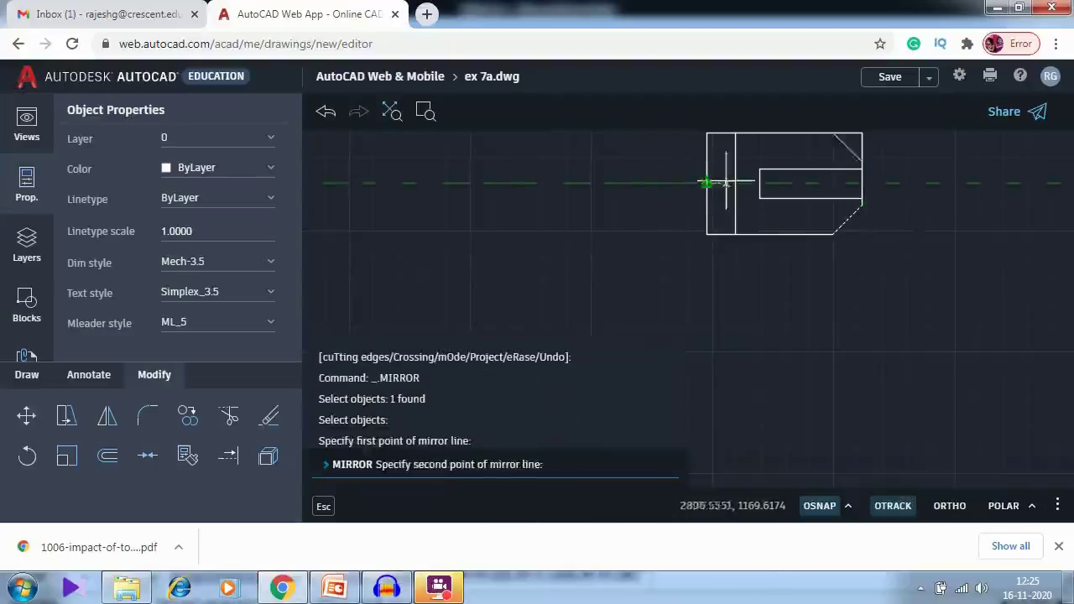
click(1023, 183)
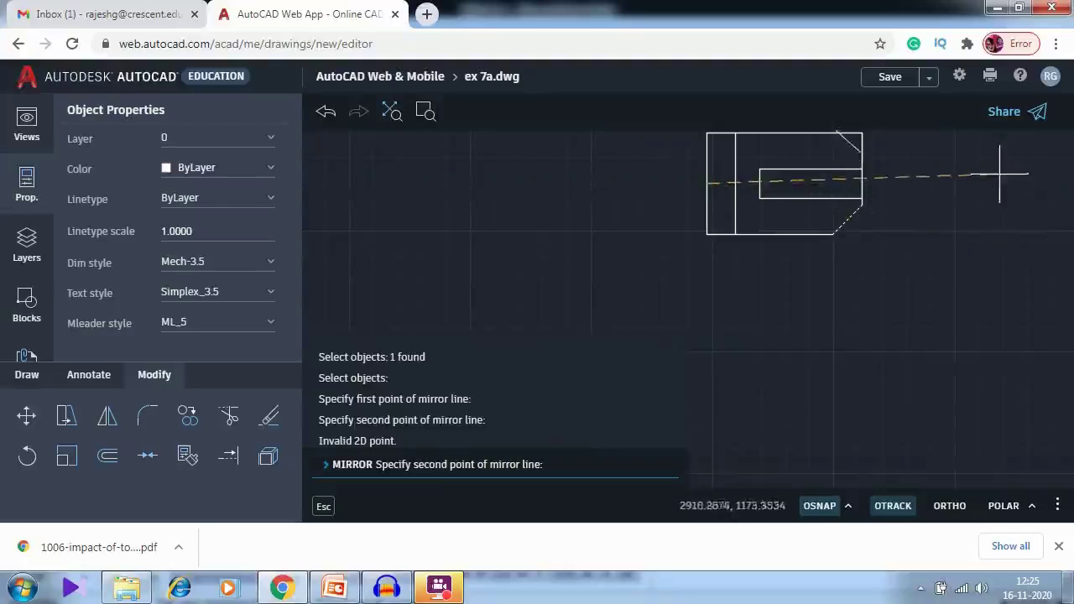
click(940, 181)
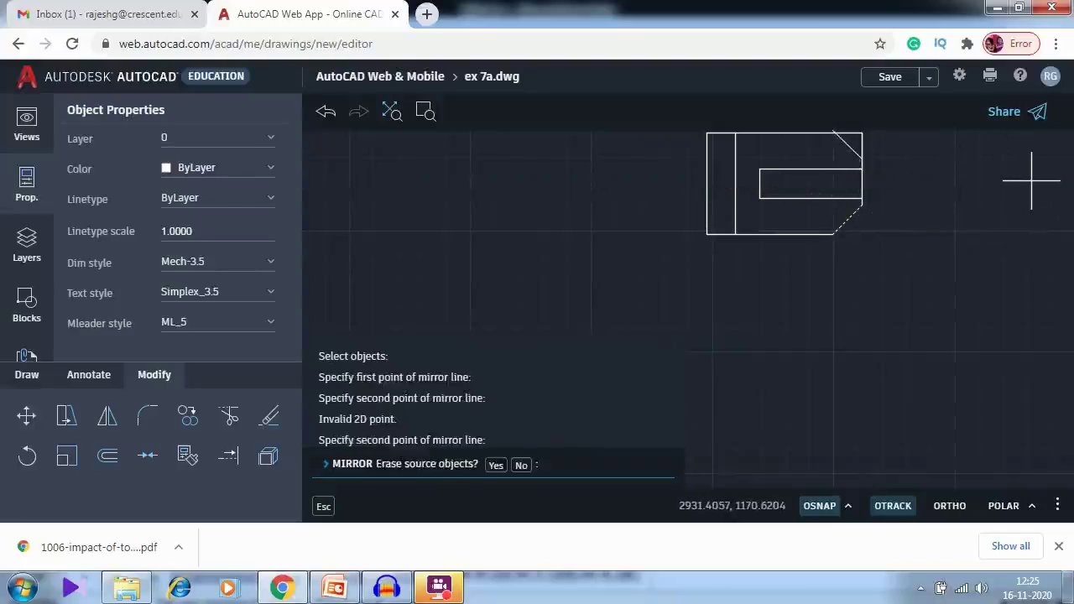
key(Escape)
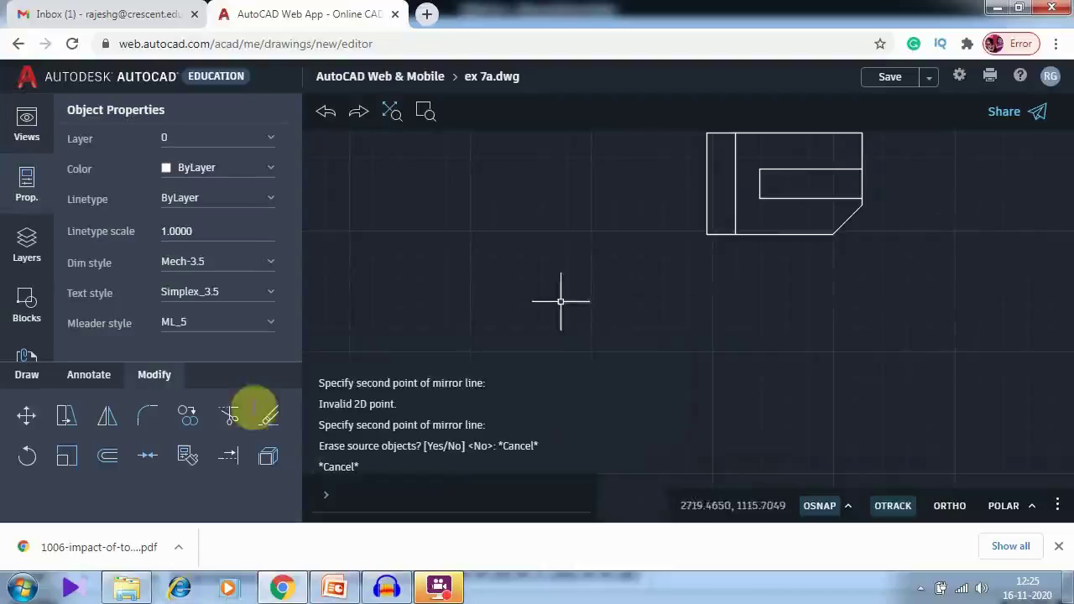
Mirror the bottom chamfer edge across the horizontal mid-line, keeping the original
click(109, 420)
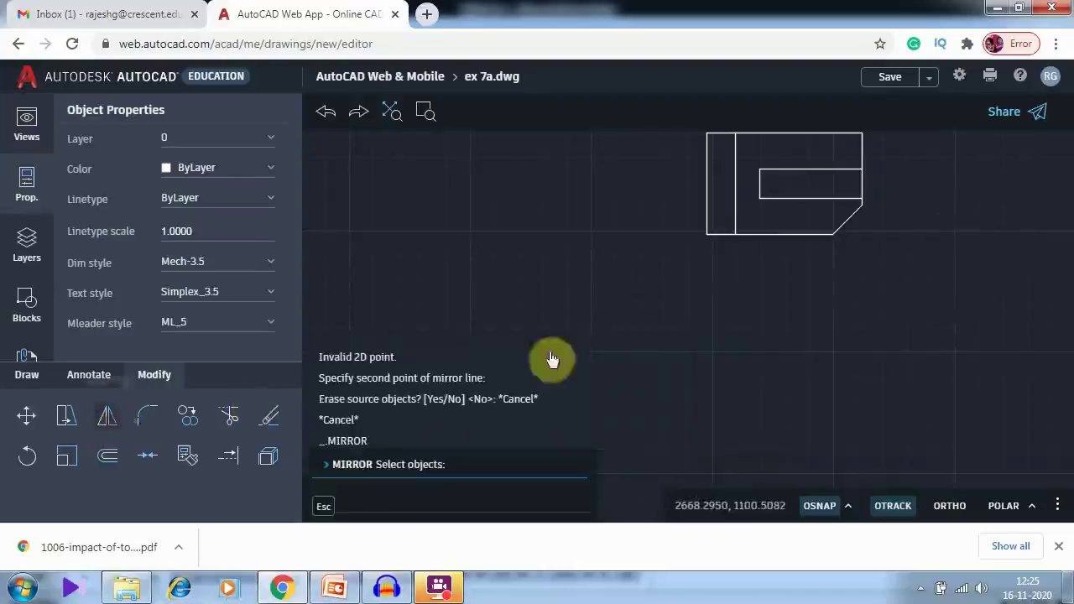
click(842, 223)
key(Return)
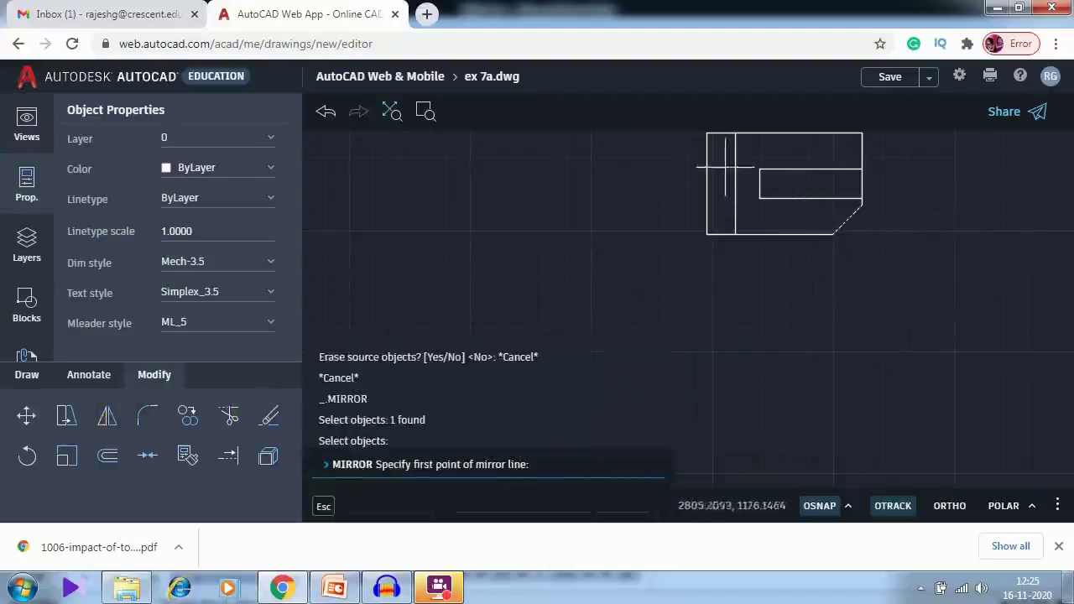
click(706, 183)
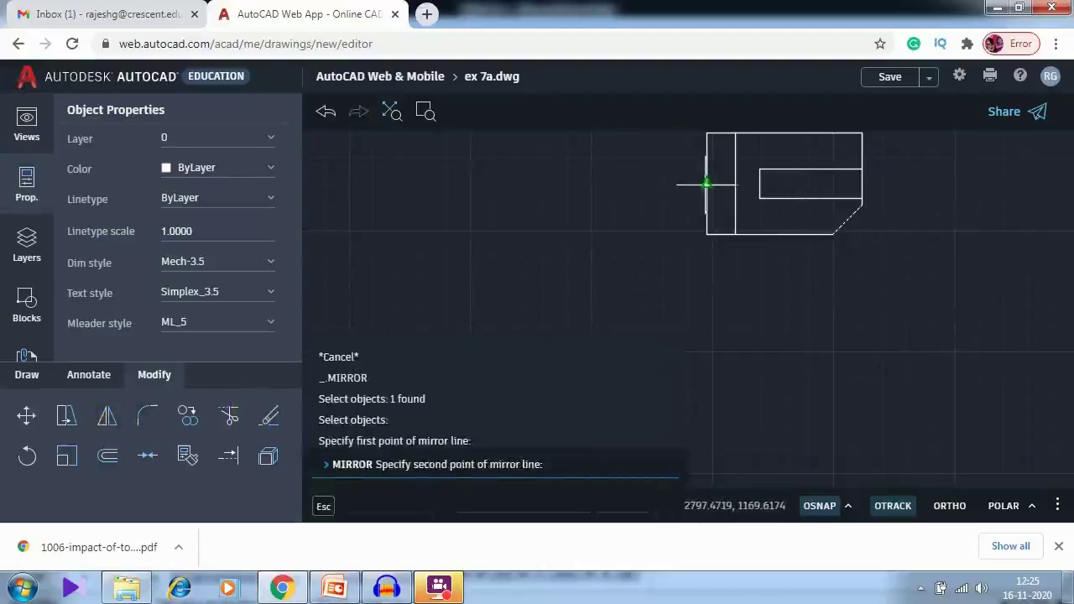
click(761, 182)
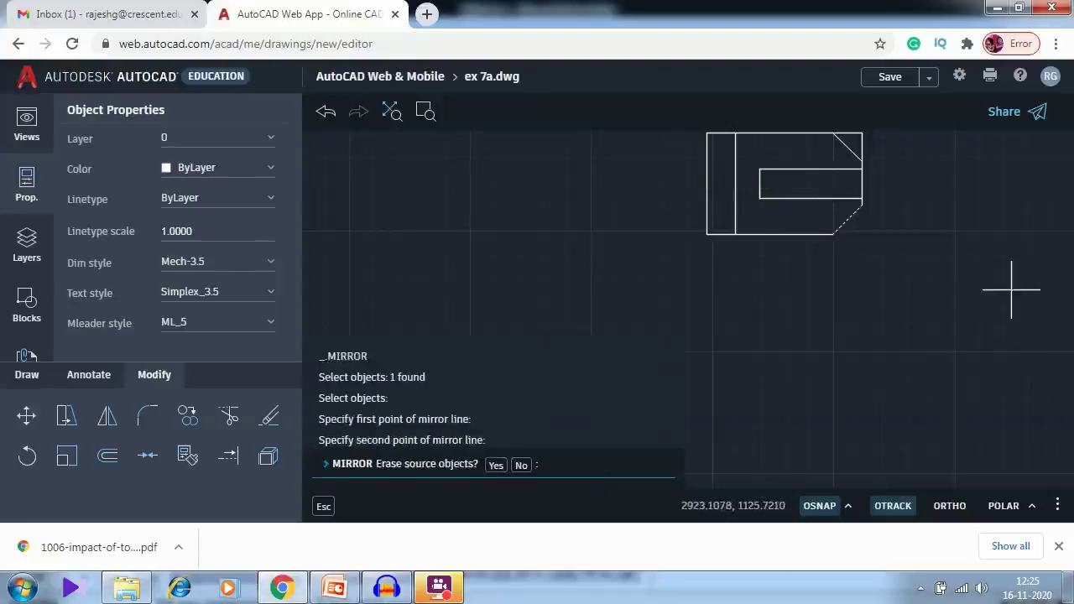
key(Return)
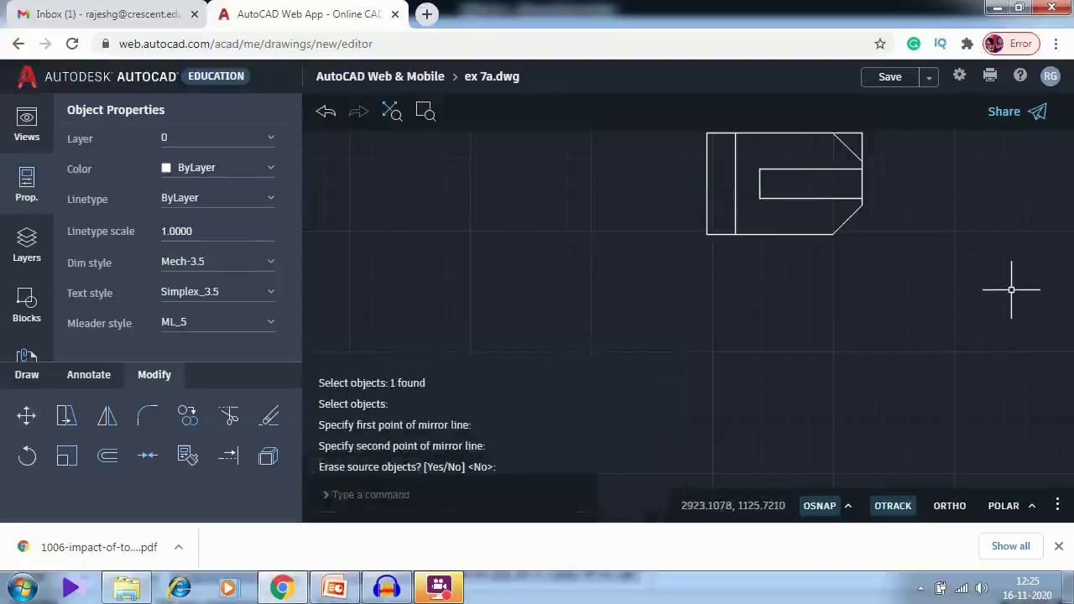
key(Escape)
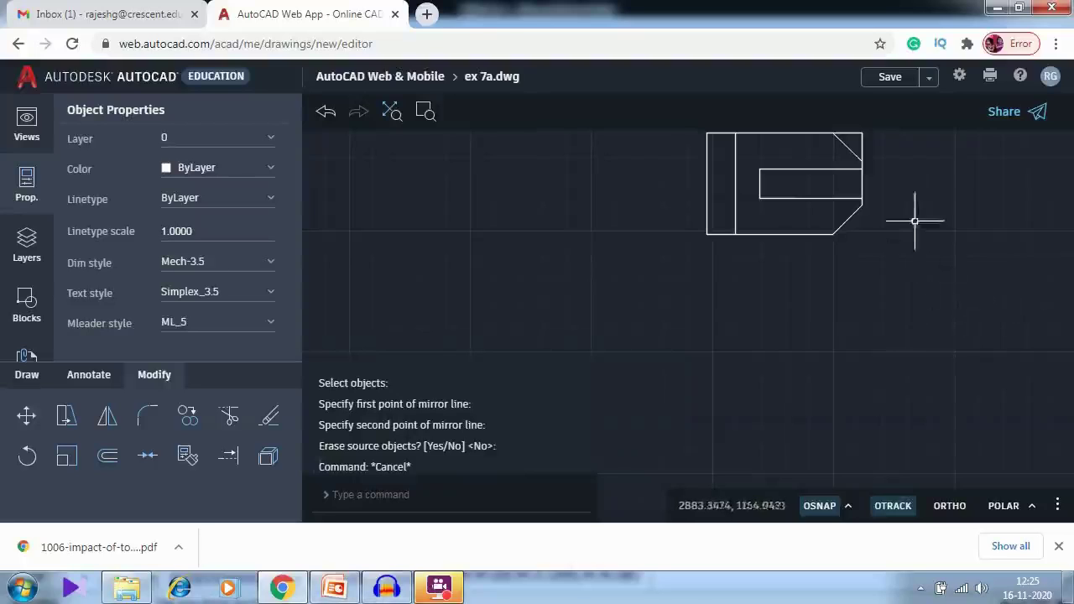
Trim the corner stubs beside the new top-right chamfer
click(225, 417)
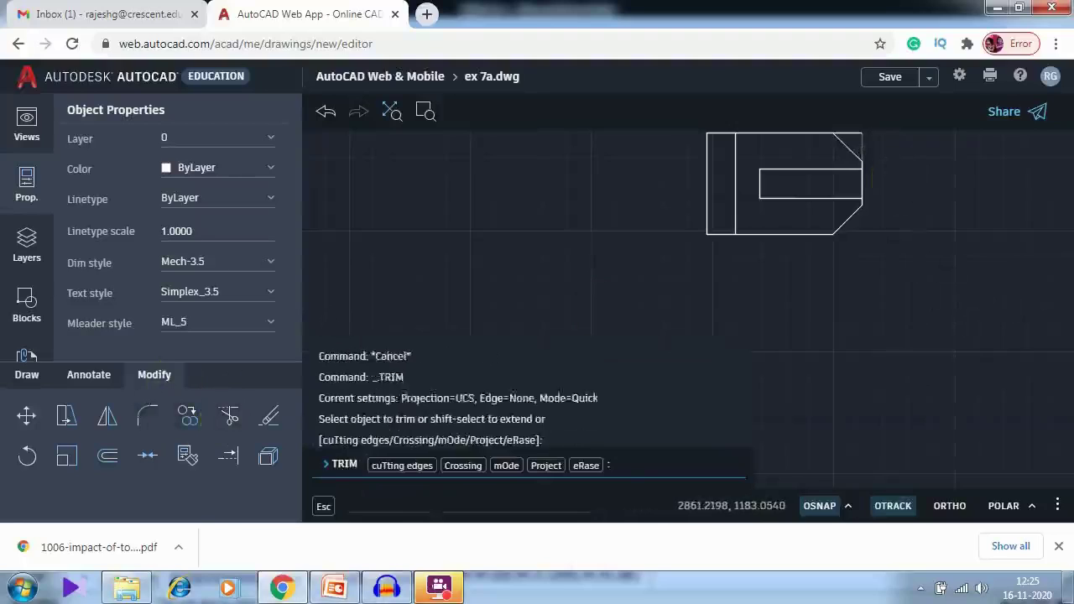
click(851, 132)
scroll(889, 240, up, 2)
scroll(889, 240, down, 3)
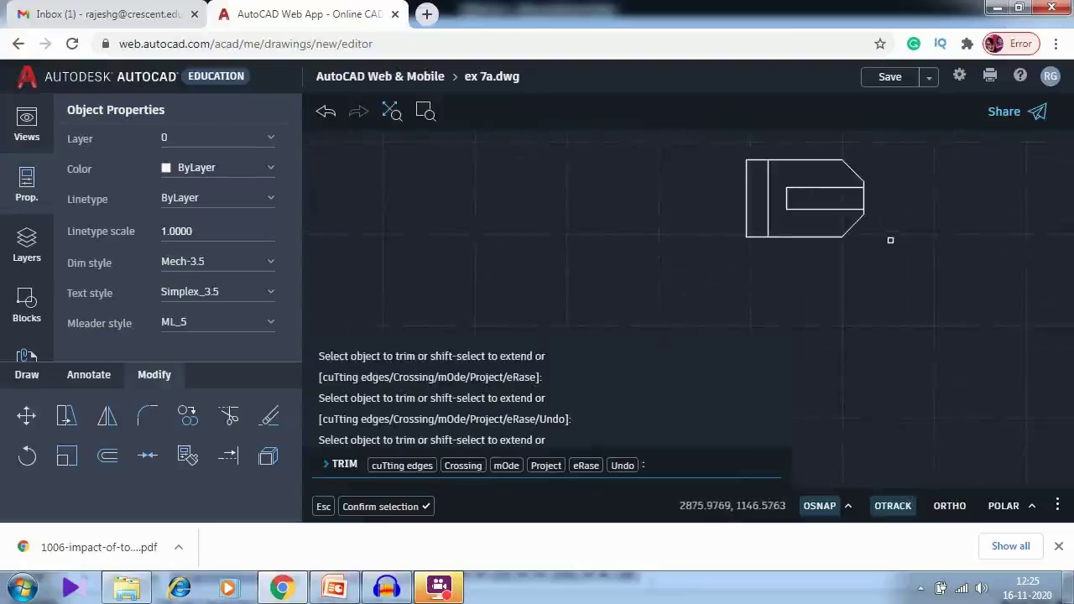
scroll(890, 240, down, 1)
middle_drag(993, 184, 979, 273)
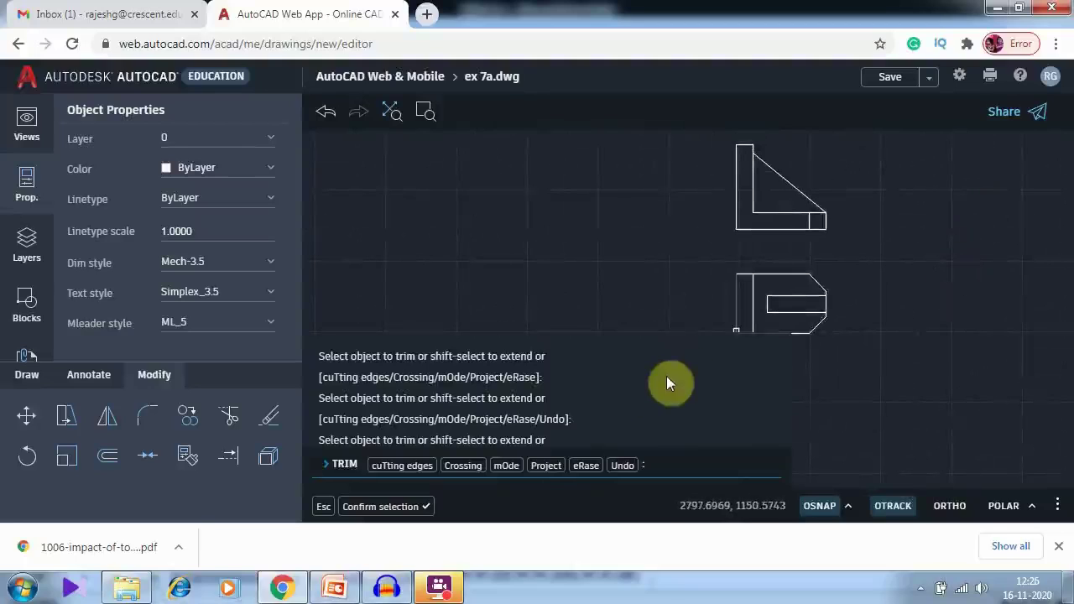
key(Escape)
key(Escape)
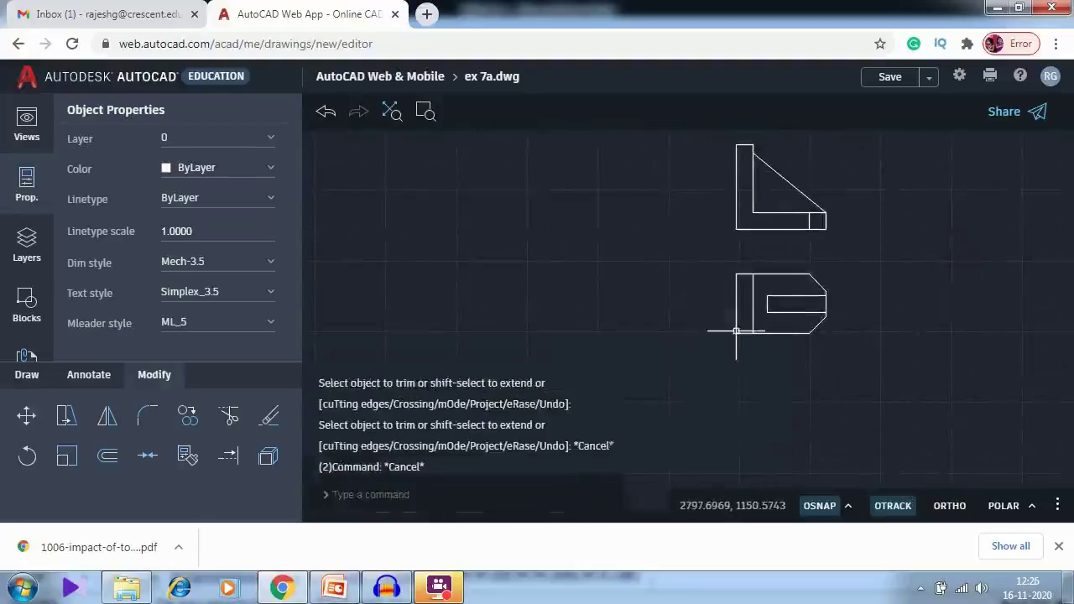
Cancel a stray selection window and pan to centre both views
click(467, 499)
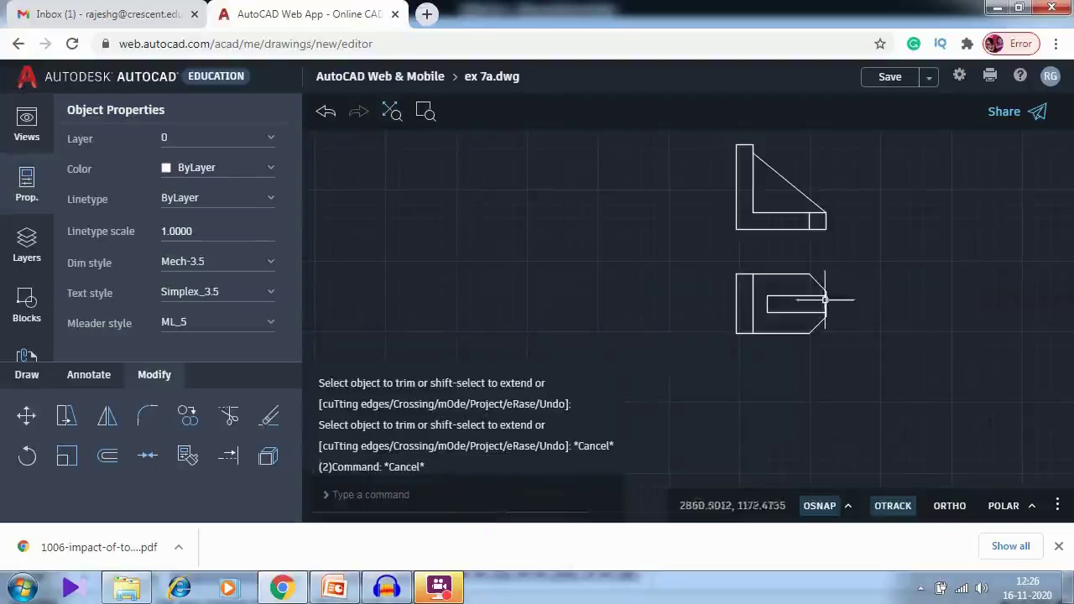
click(801, 225)
key(Escape)
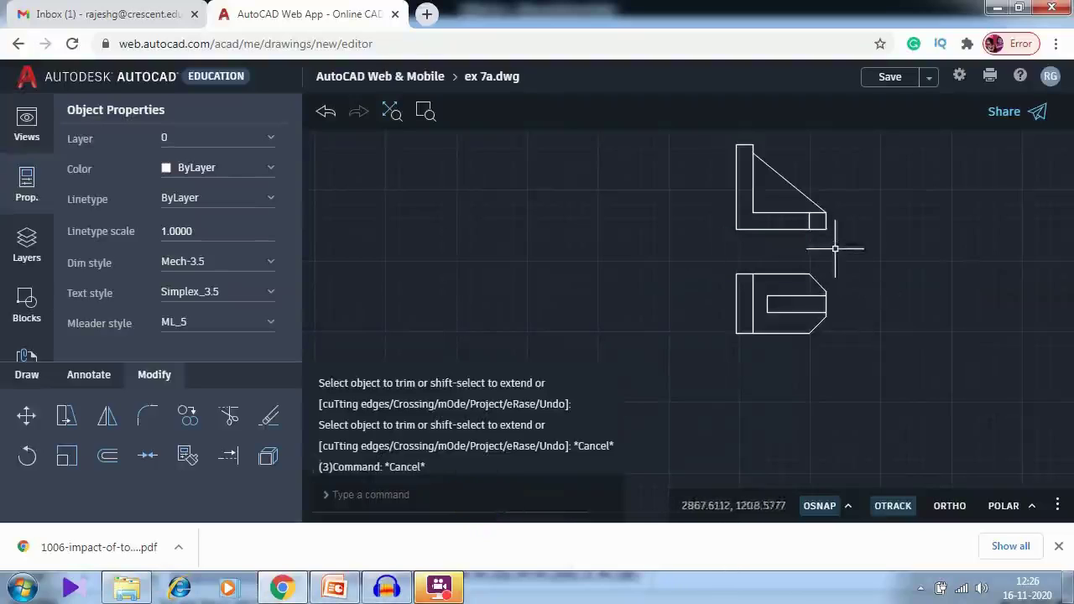
middle_drag(905, 245, 780, 300)
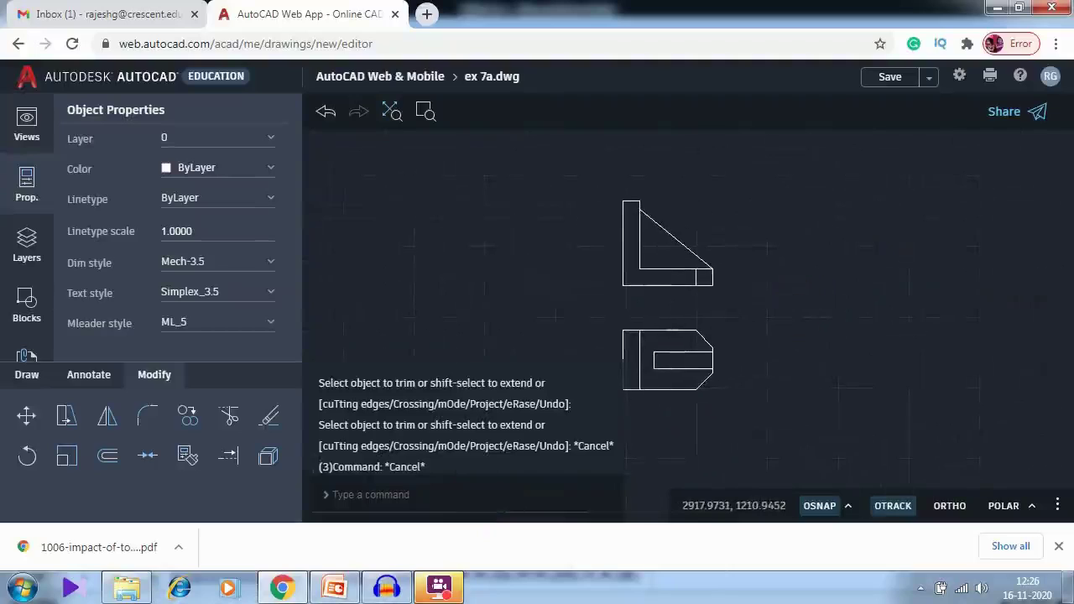
click(27, 375)
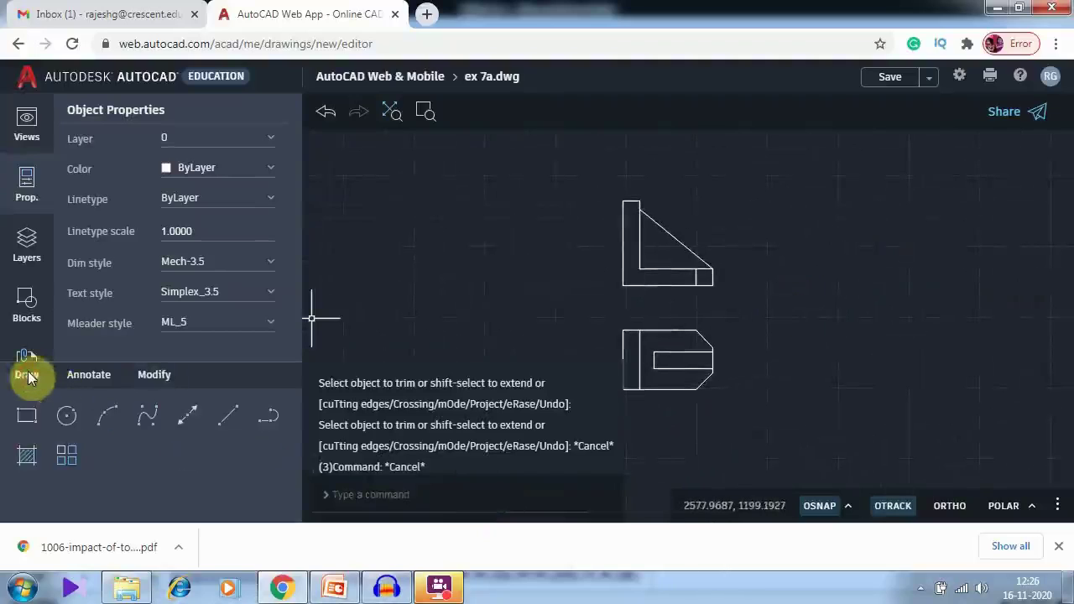
Draw a 42 by 60 rectangle level with the upper view's base as the side view
click(14, 425)
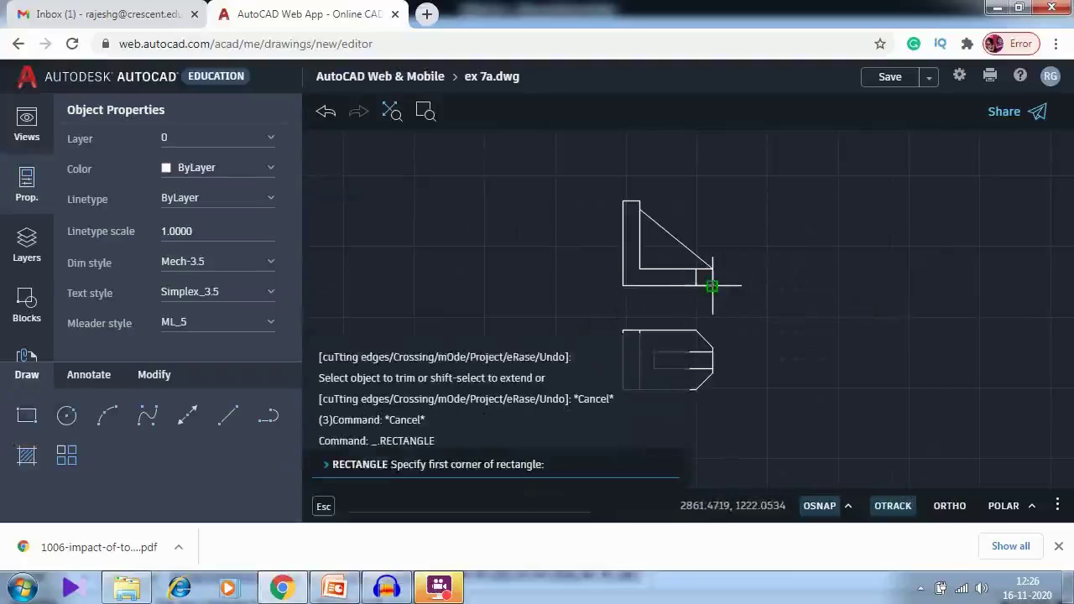
click(773, 285)
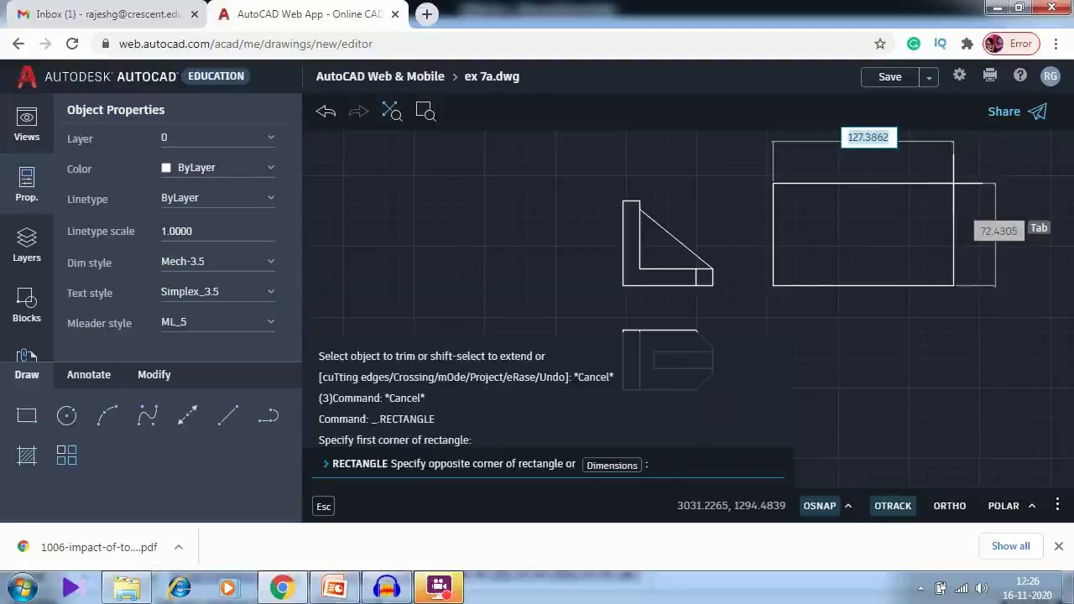
text(42)
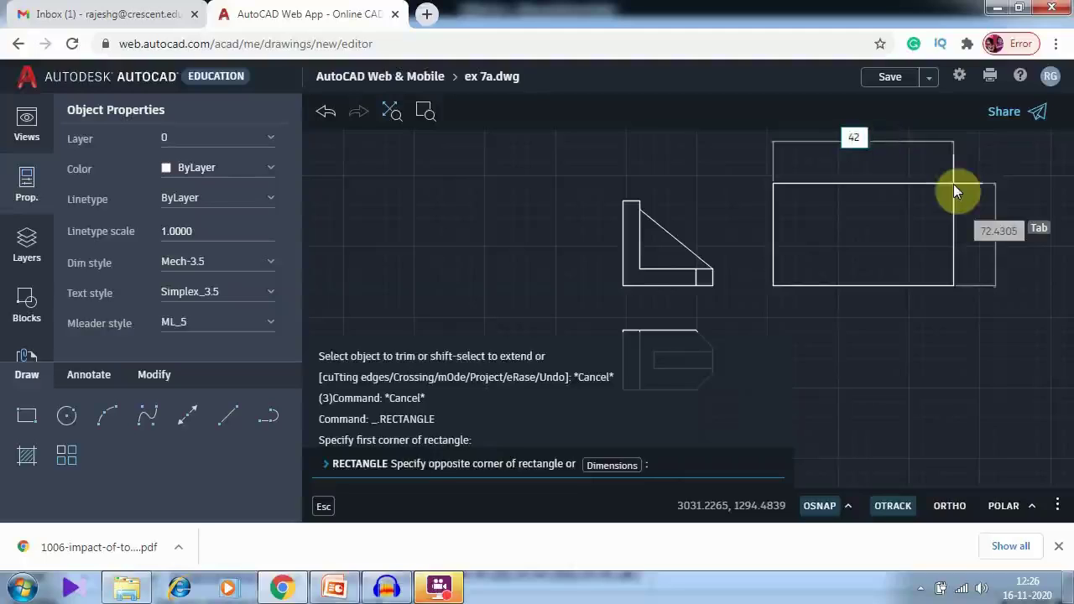
key(Tab)
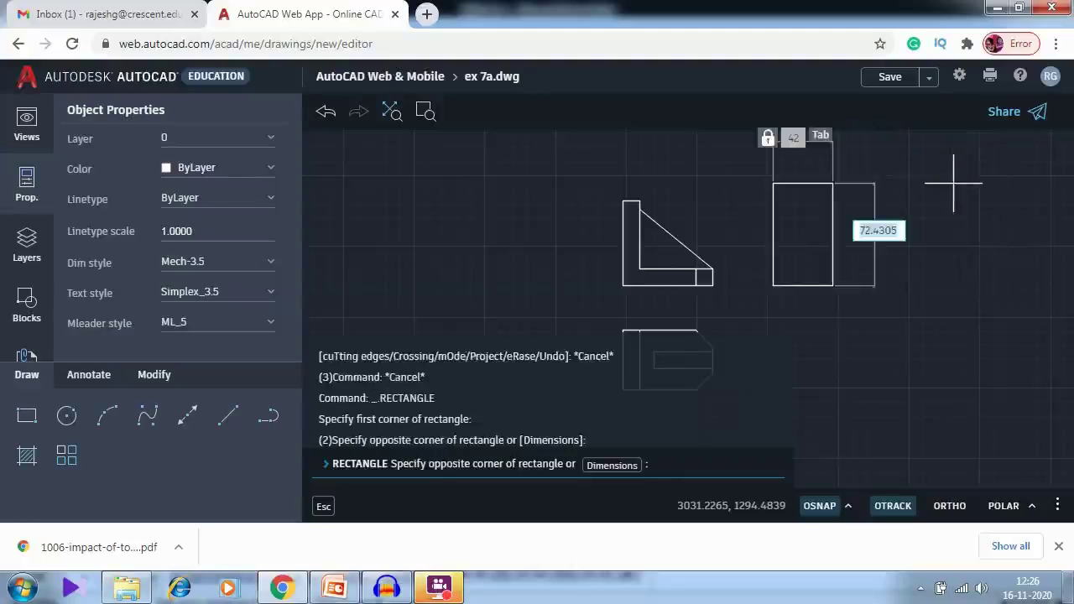
text(6)
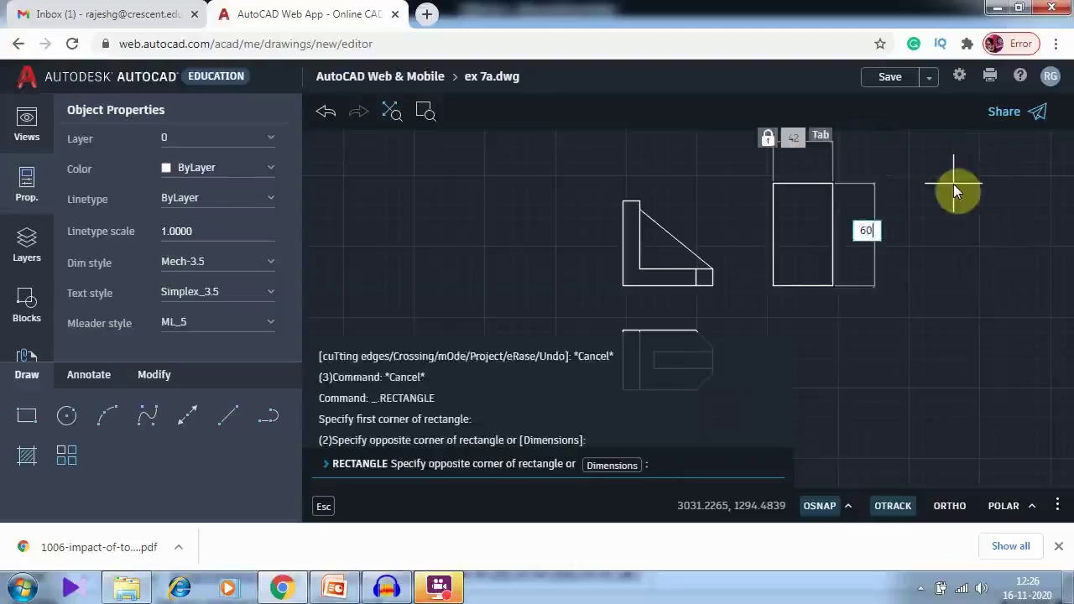
text(0)
key(Tab)
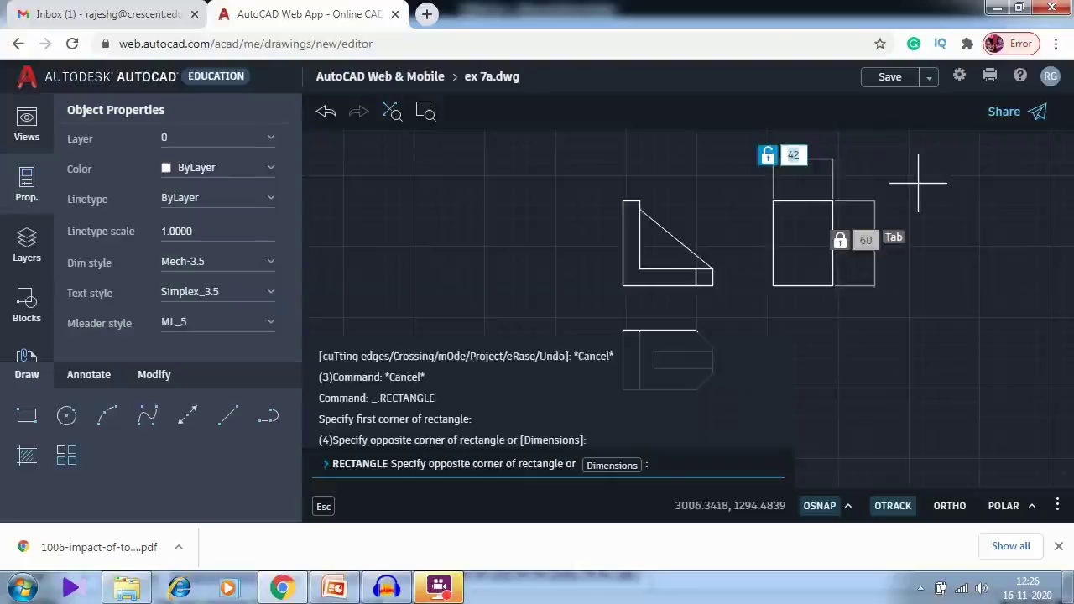
key(Return)
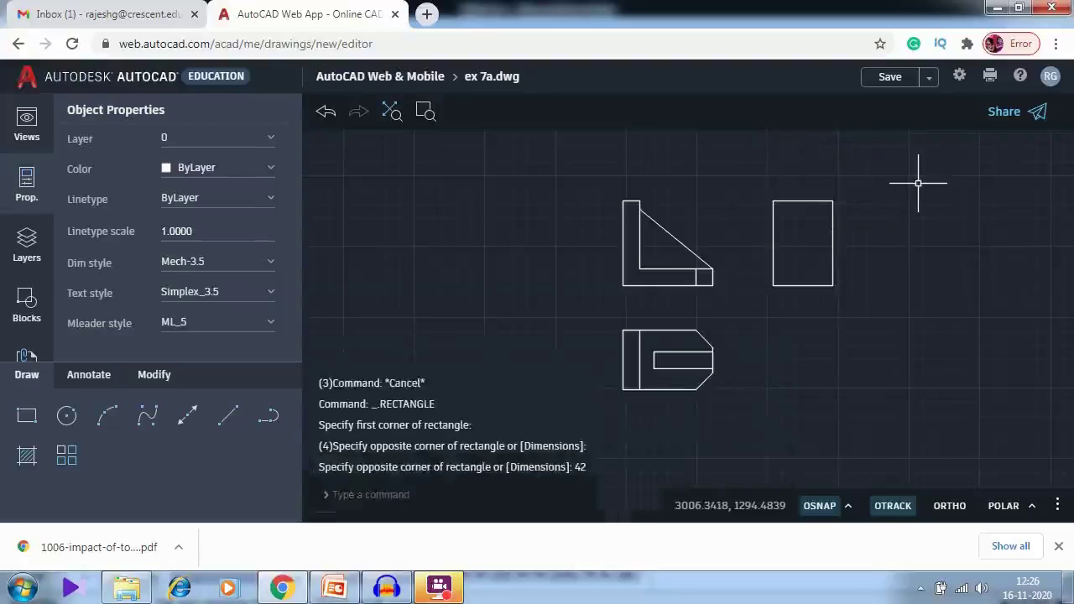
Explode the new rectangle into separate lines
click(153, 374)
click(269, 459)
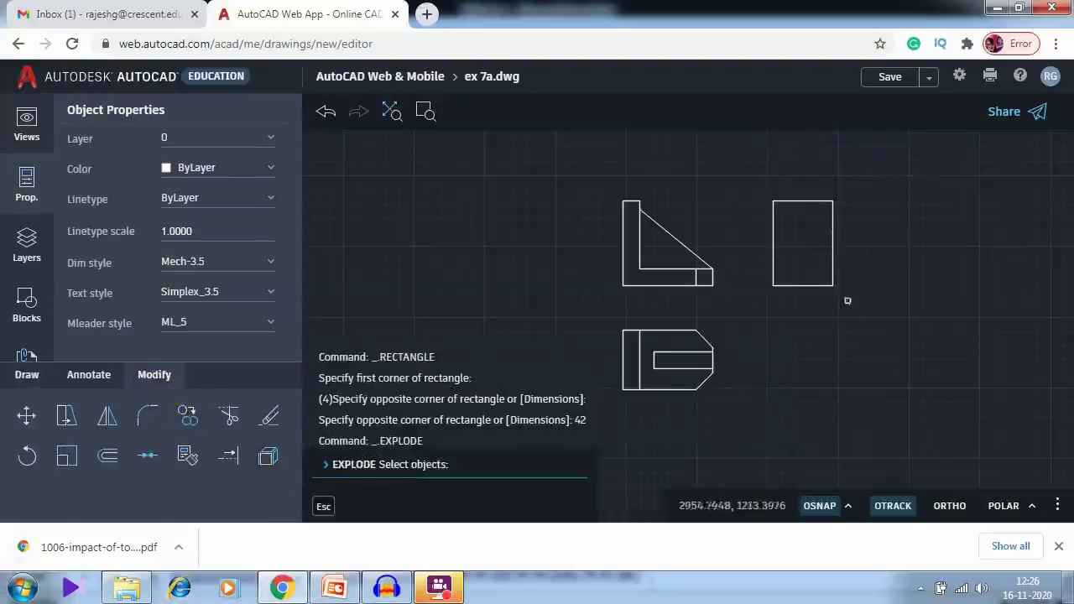
click(818, 286)
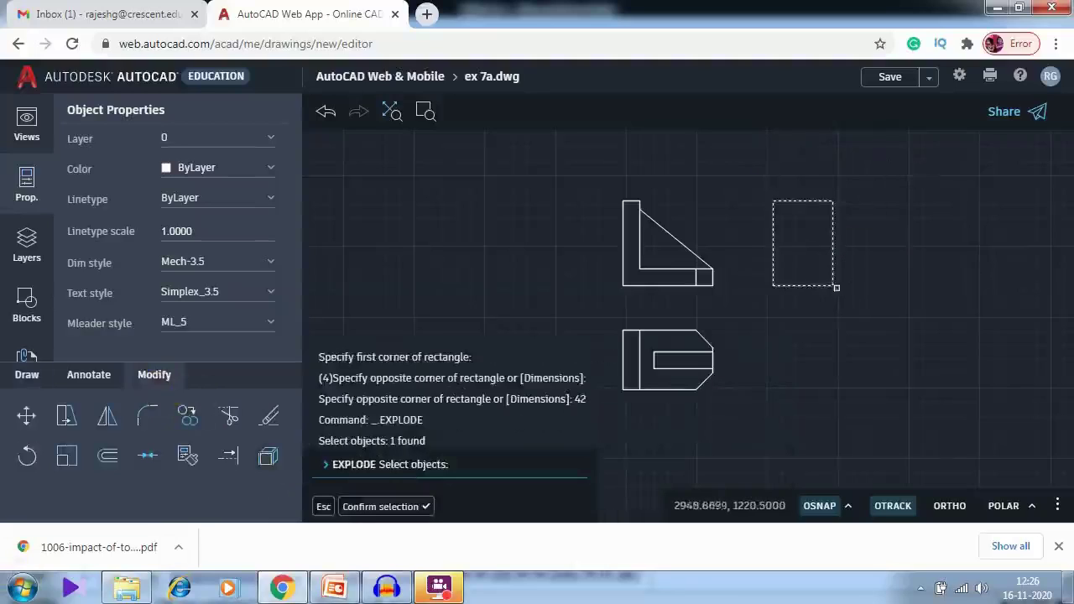
key(Return)
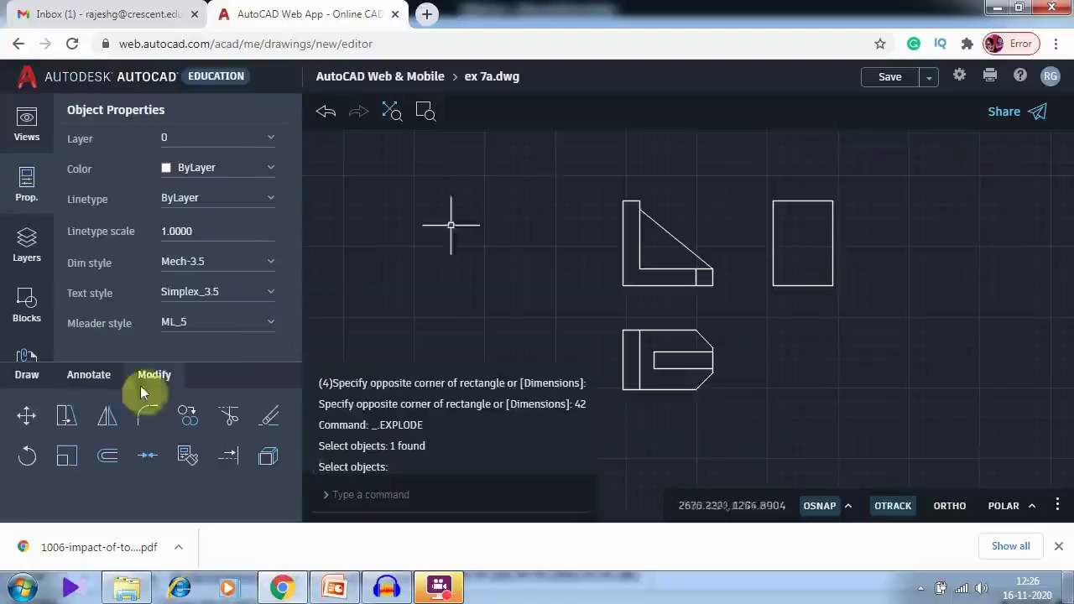
Draw a 21-unit vertical line down from the rectangle's top edge midpoint, with ORTHO on
click(27, 378)
click(227, 418)
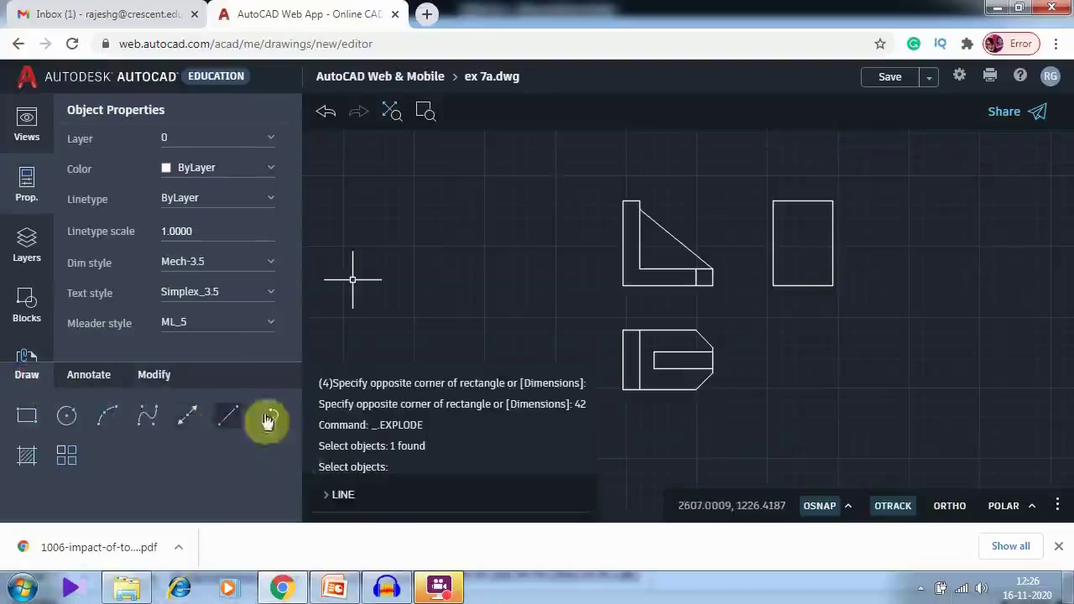
click(802, 201)
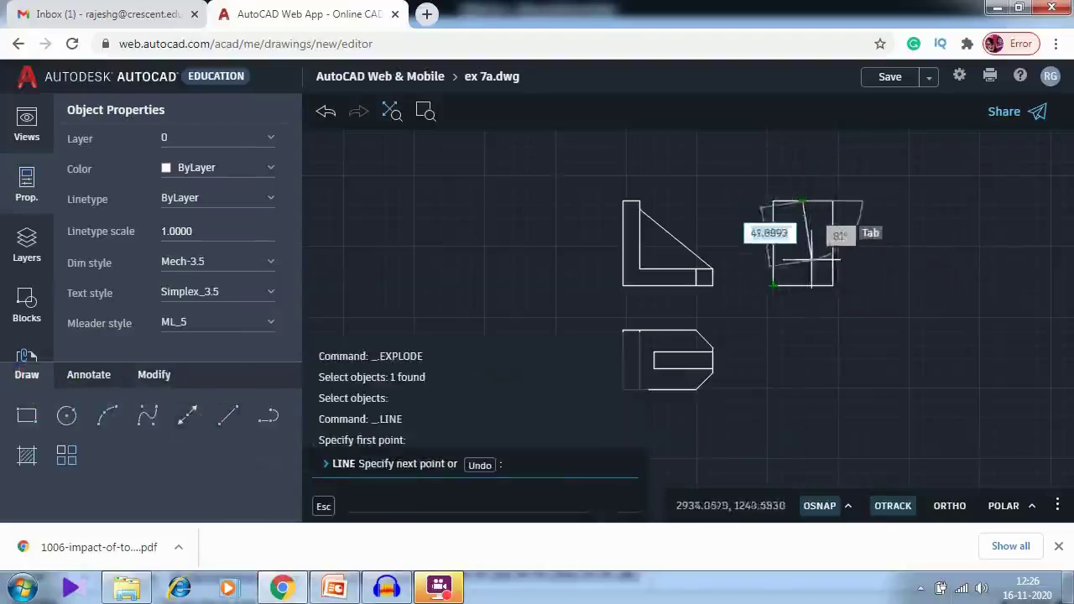
click(948, 505)
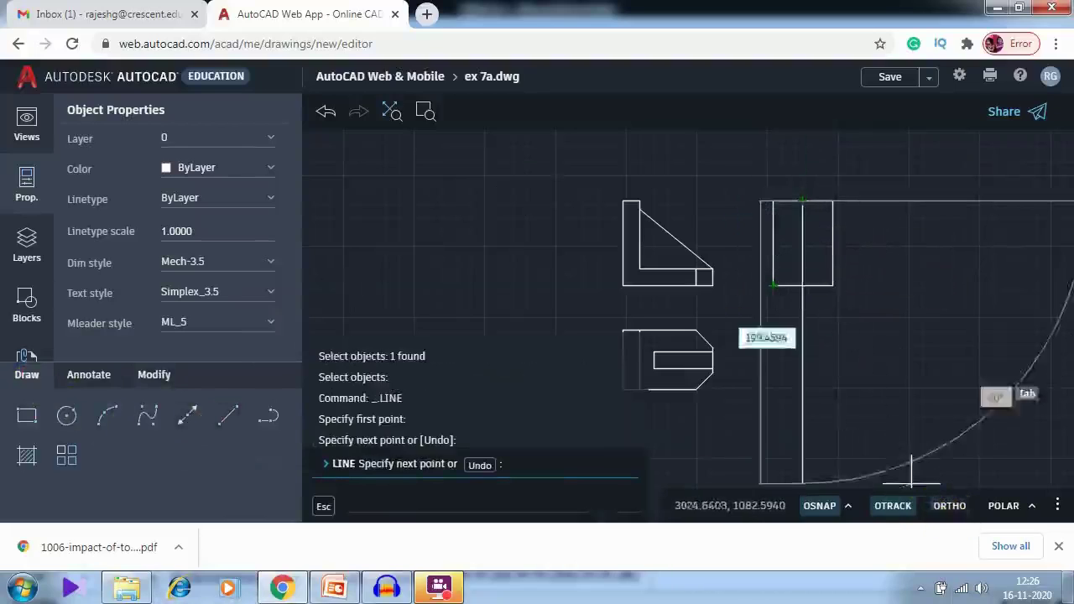
text(2)
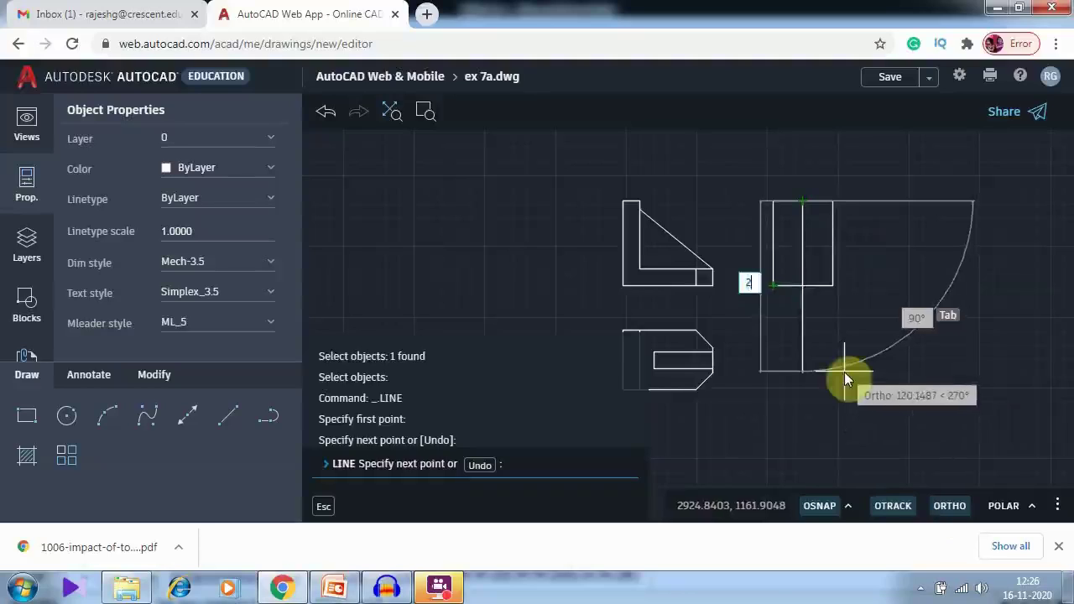
text(1)
key(Return)
key(Return)
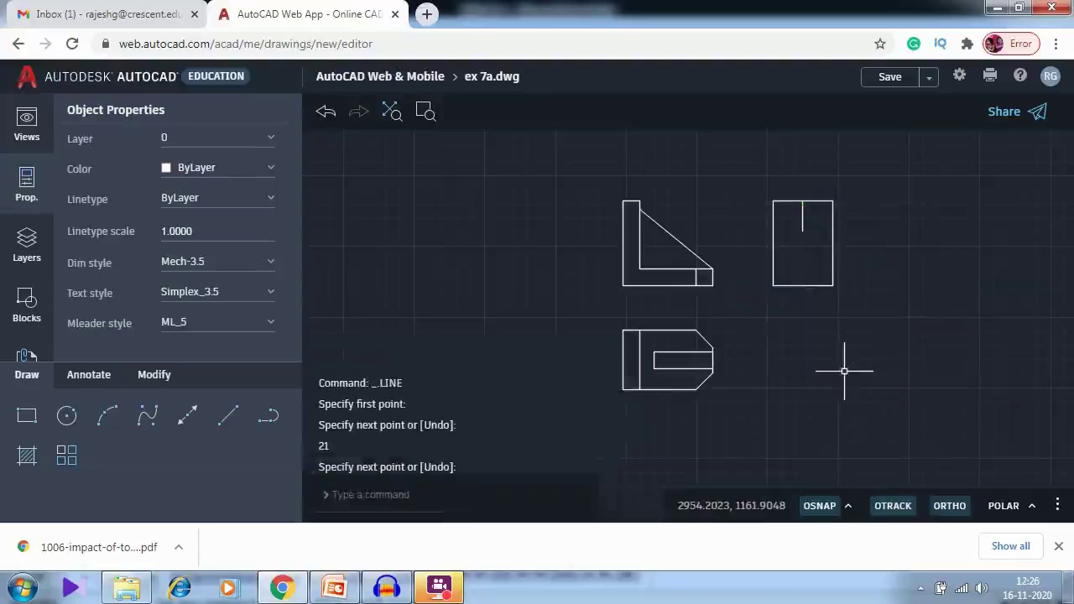
Draw a circle centred inside the side view, sized to reach its top edge
click(66, 415)
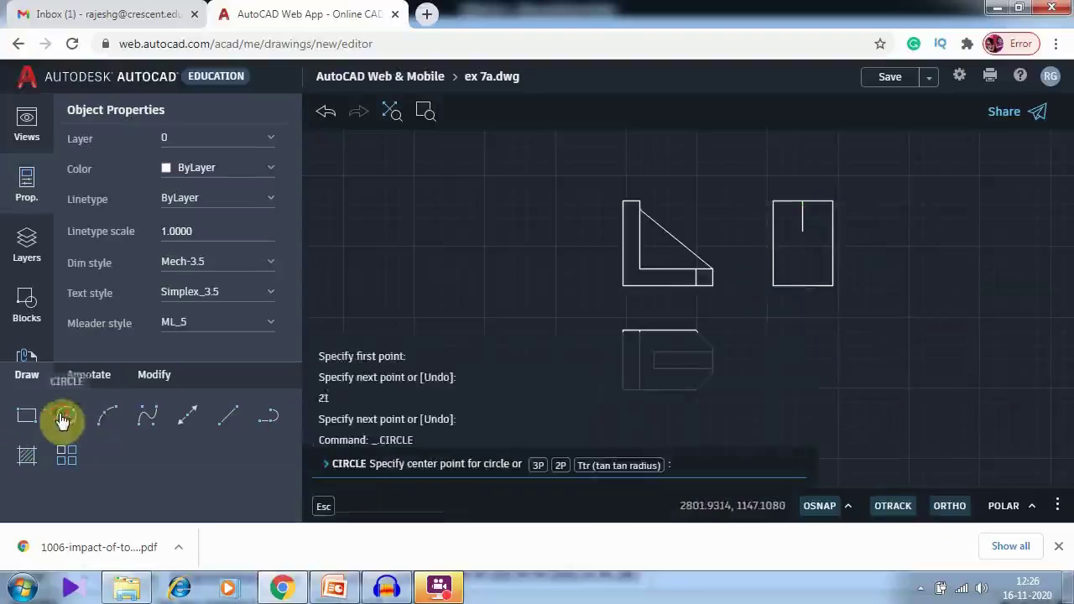
click(800, 231)
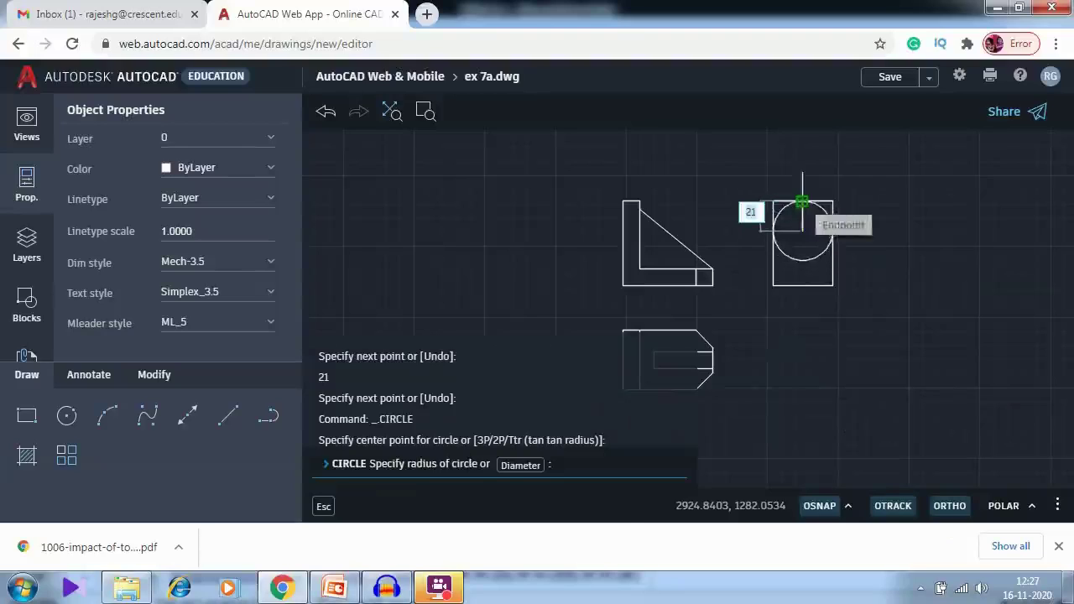
click(802, 202)
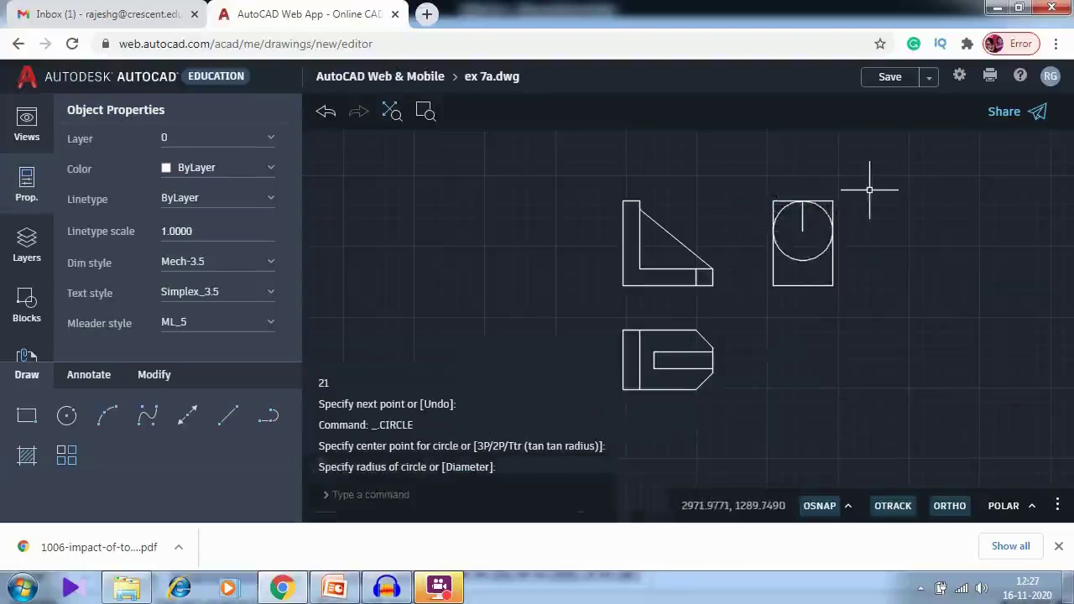
key(alt+Tab)
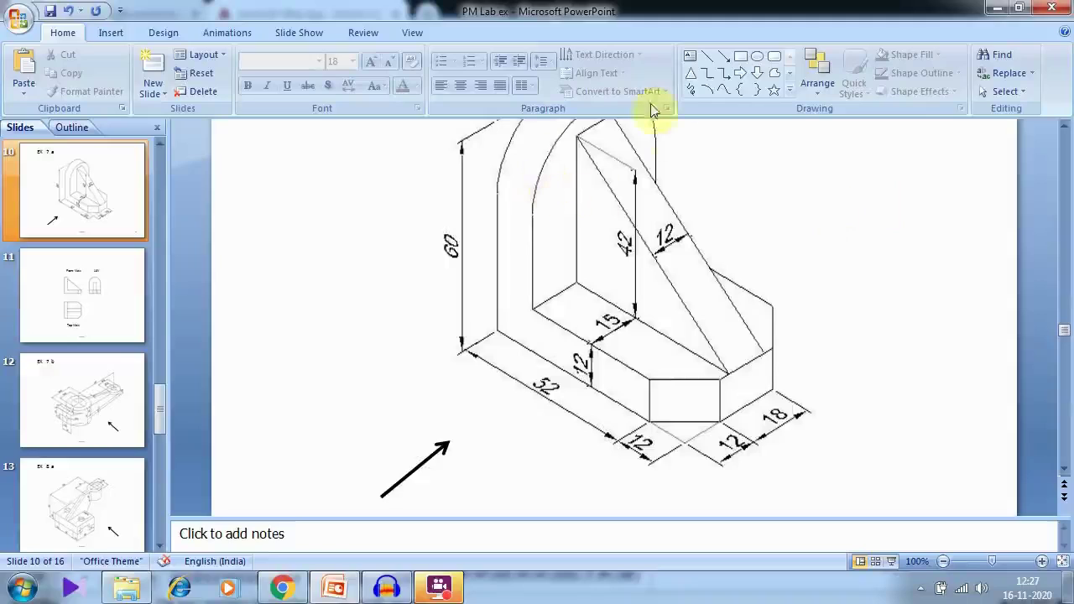
scroll(738, 251, down, 1)
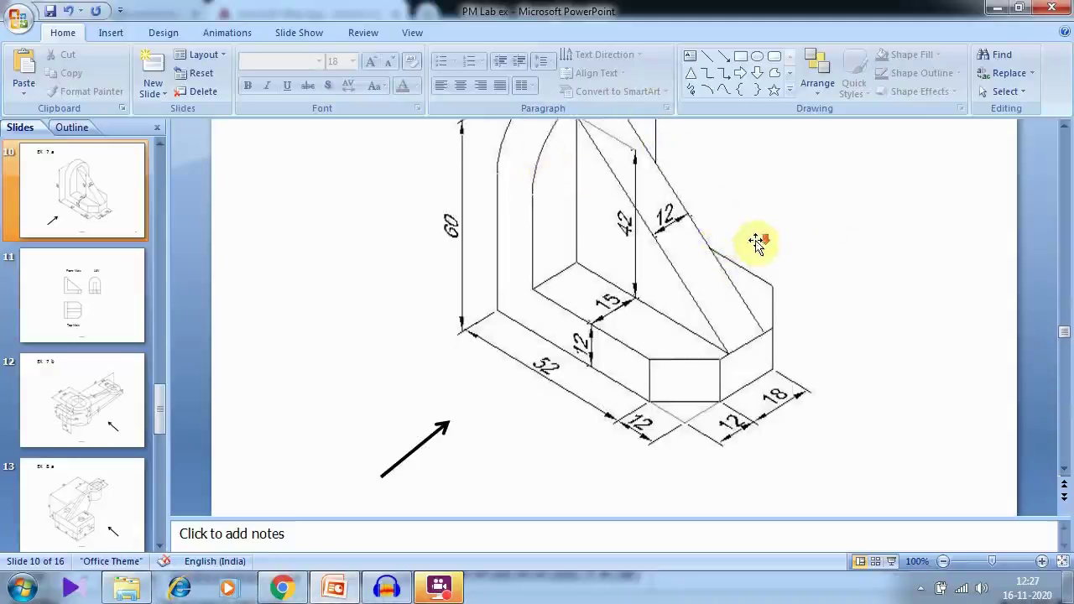
scroll(1061, 159, up, 4)
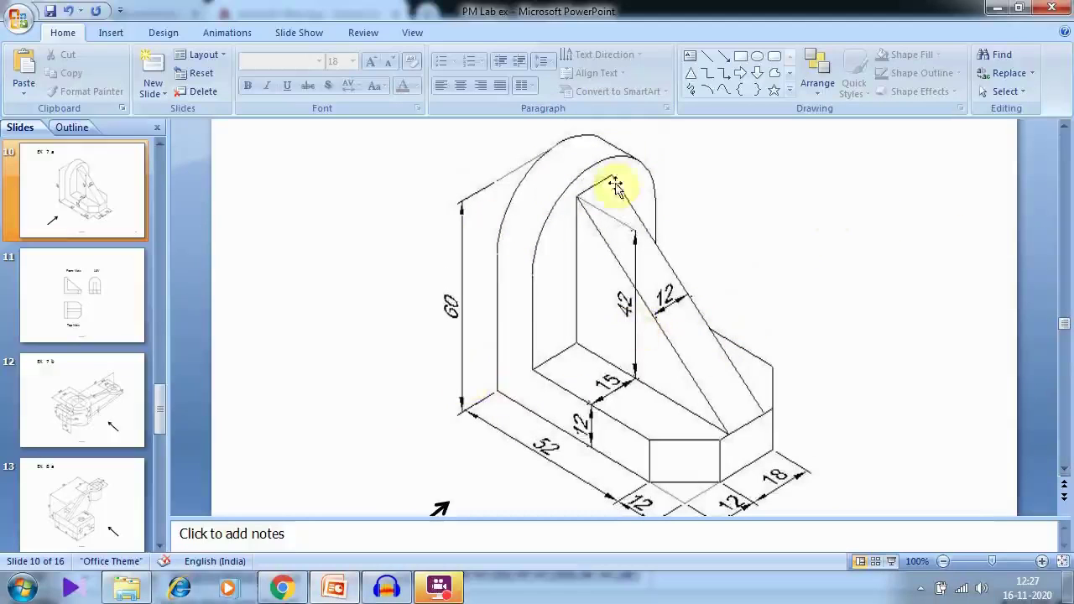
key(alt+Tab)
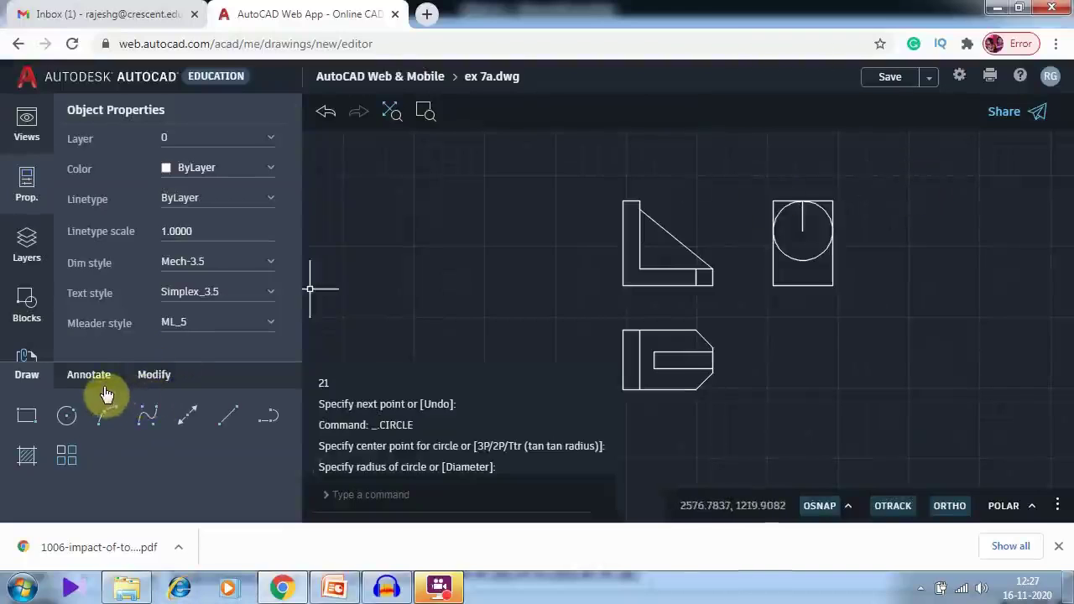
Trim the square corners, lower circle arc and short vertical line so the side view gets a semicircular top
click(152, 375)
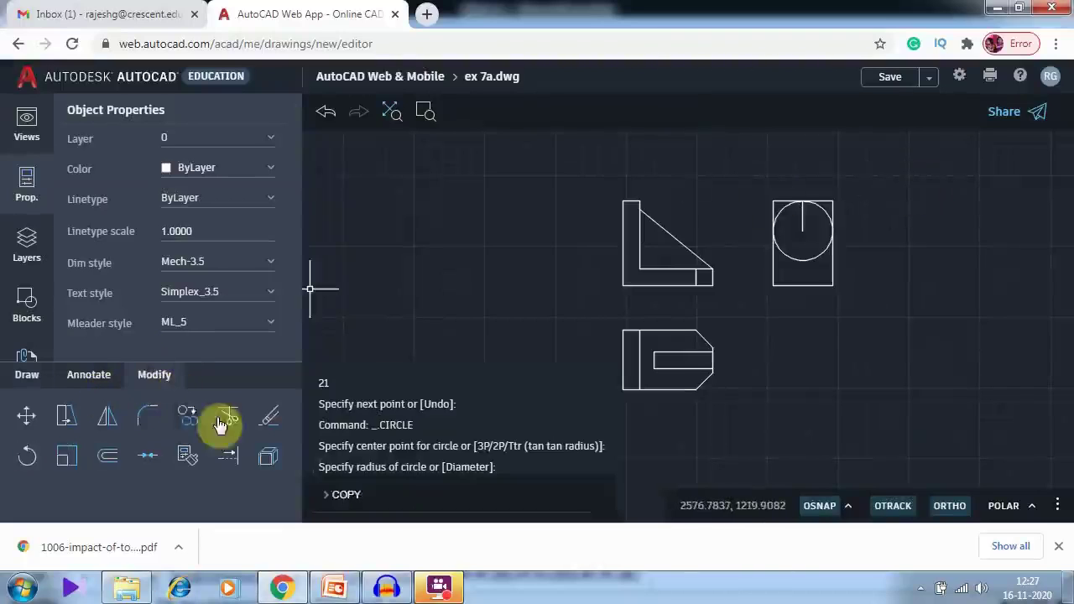
click(229, 416)
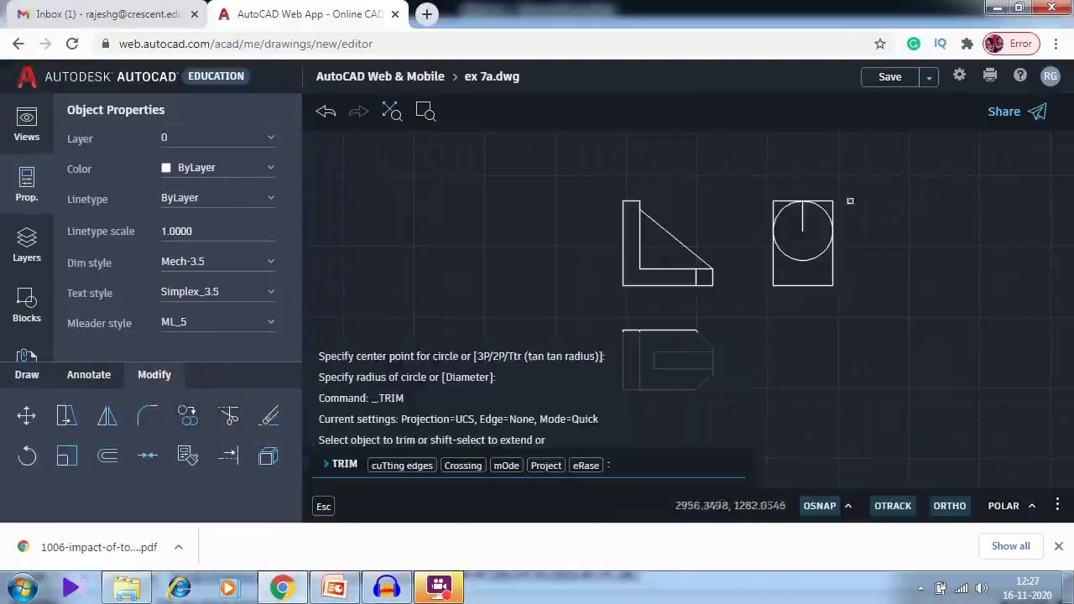
click(835, 203)
click(788, 198)
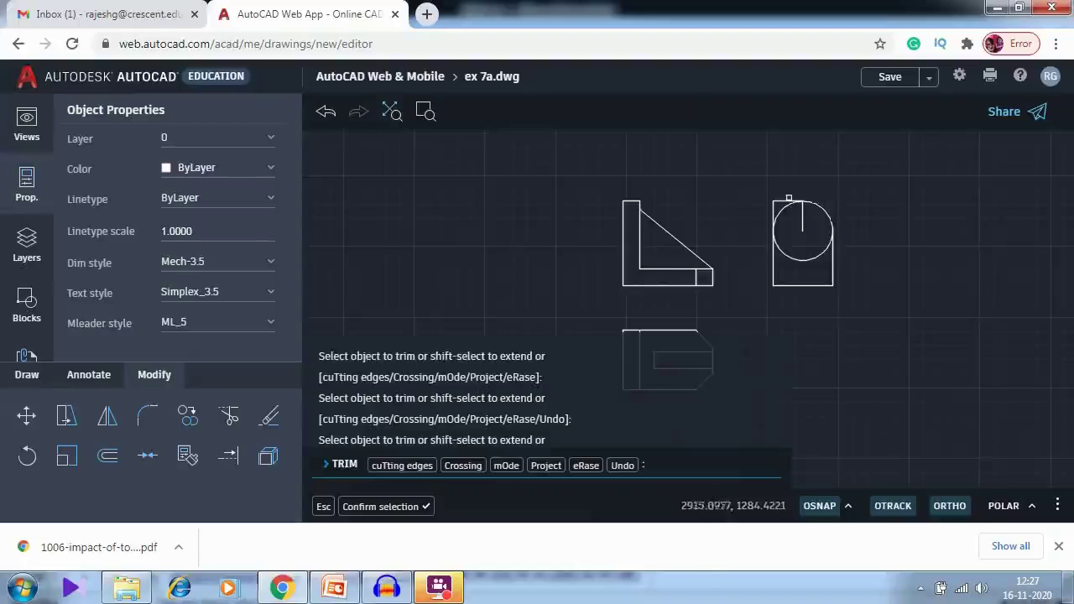
click(769, 206)
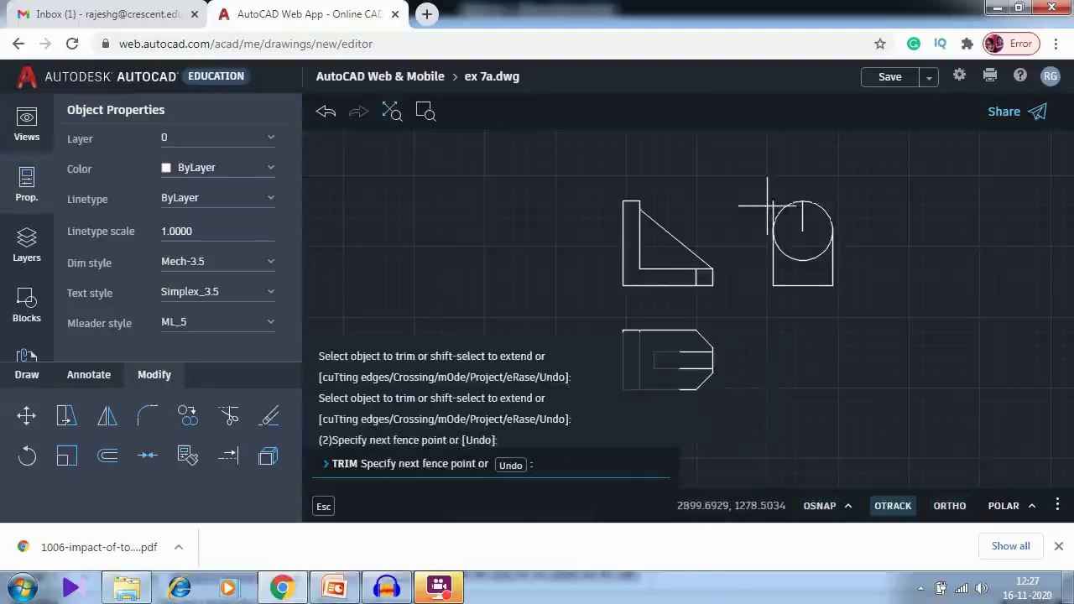
click(768, 205)
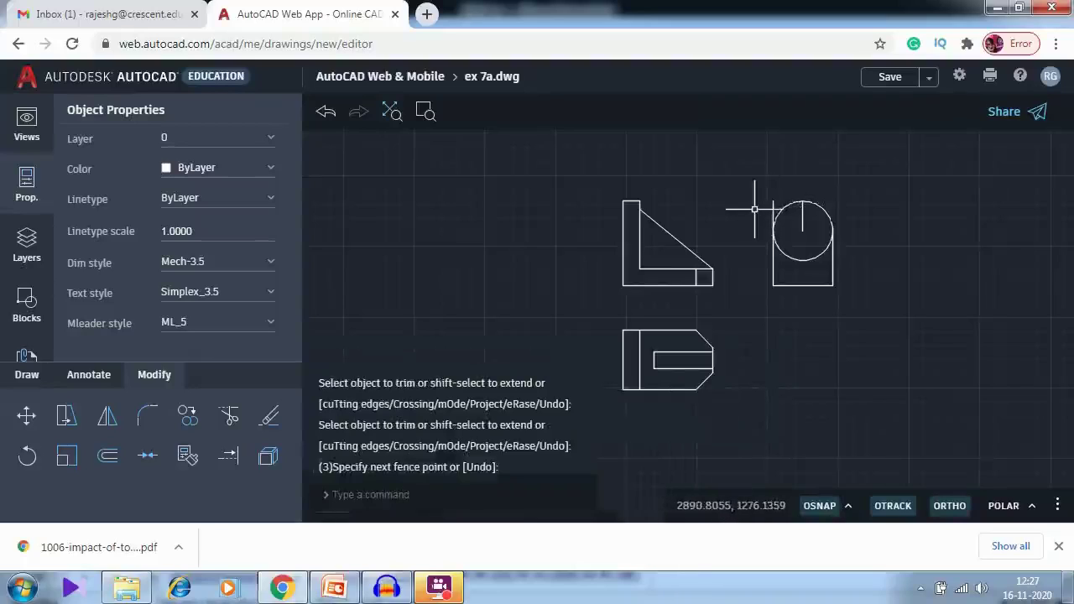
key(Return)
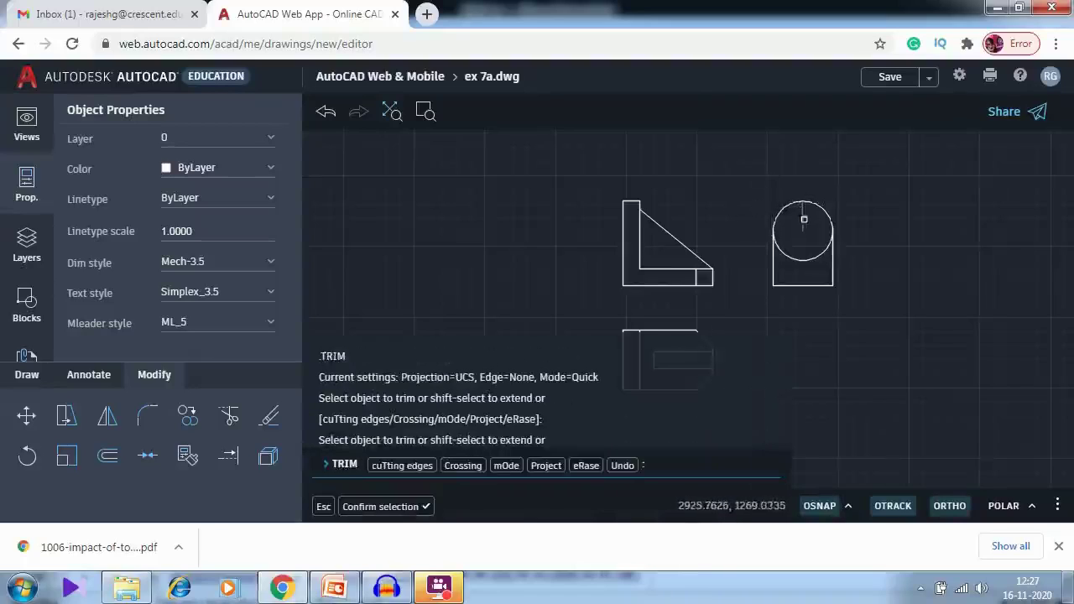
click(802, 225)
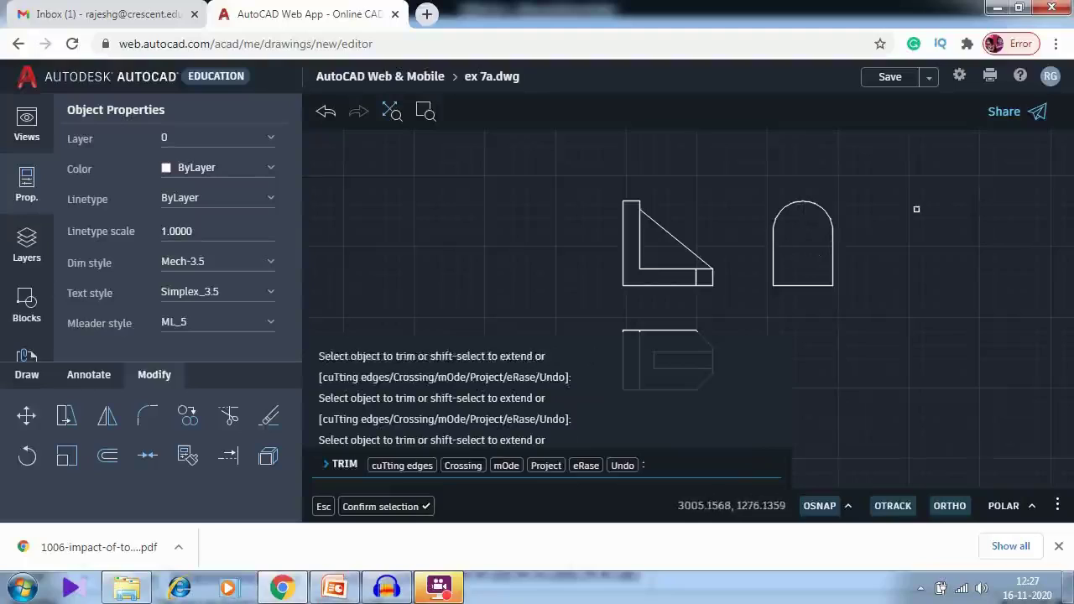
key(Return)
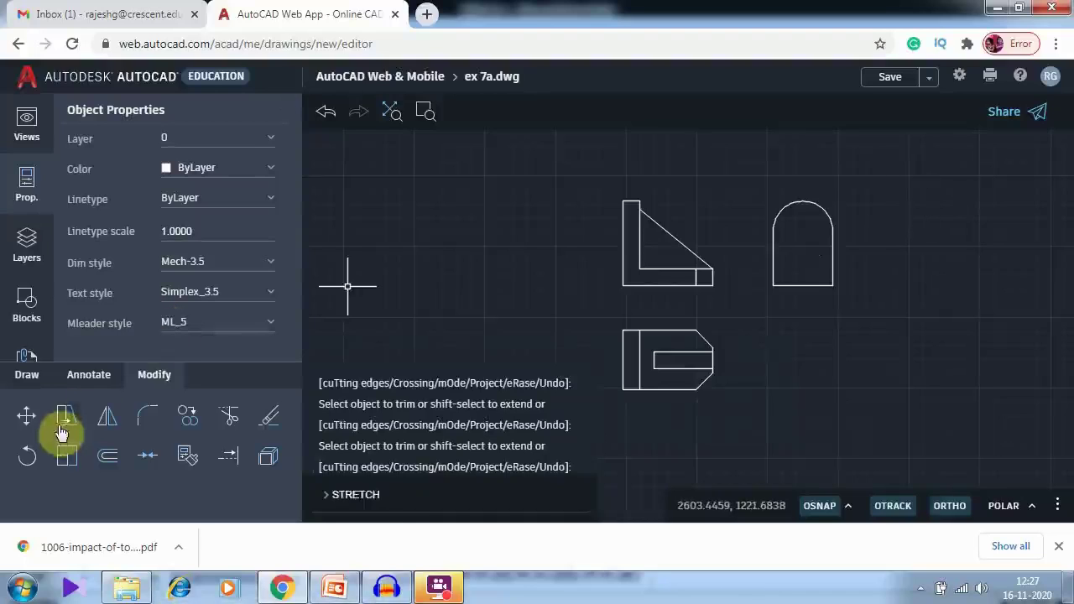
Draw a 42-unit vertical line up from the midpoint of the arch view's base
click(24, 375)
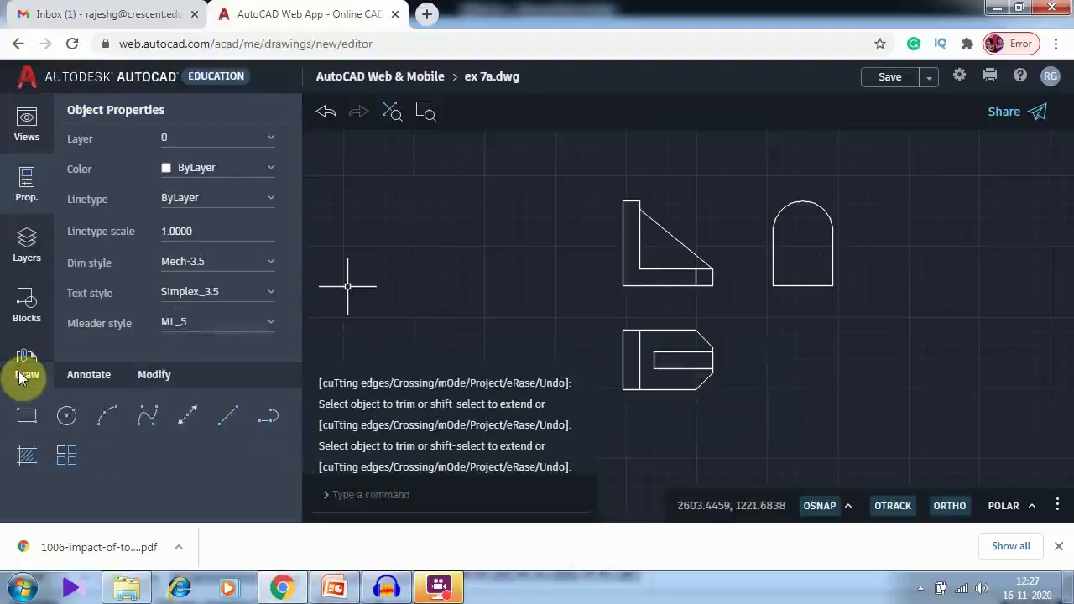
click(153, 374)
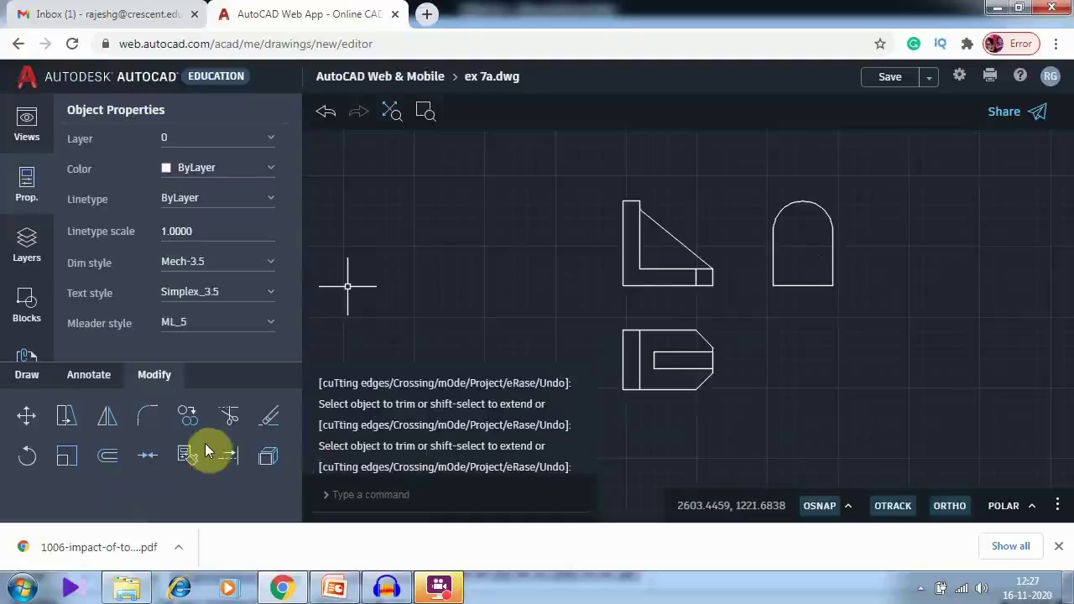
text(MIRROR)
click(27, 375)
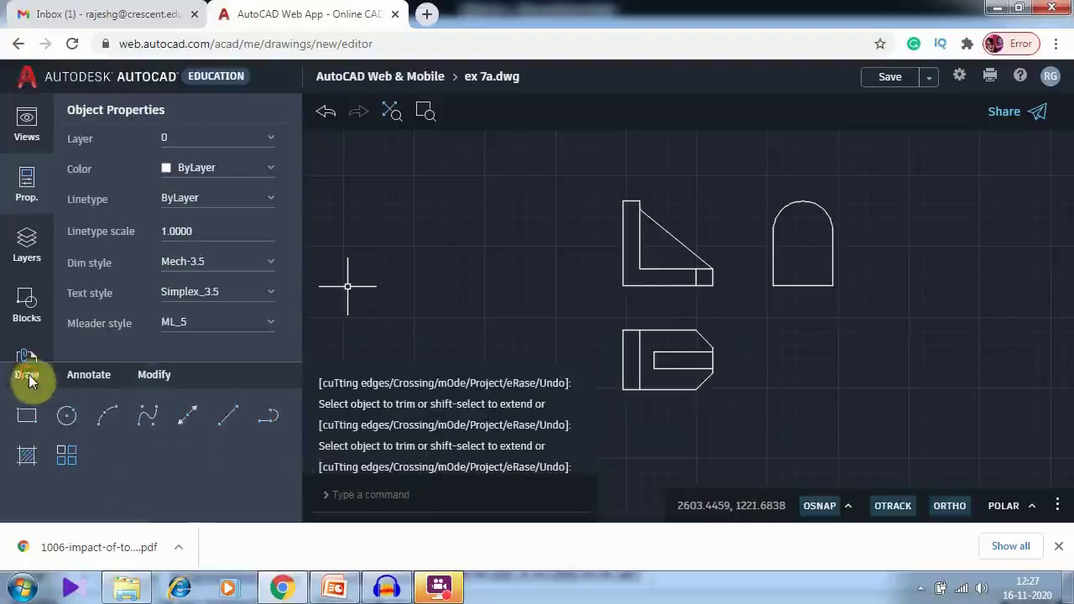
click(226, 417)
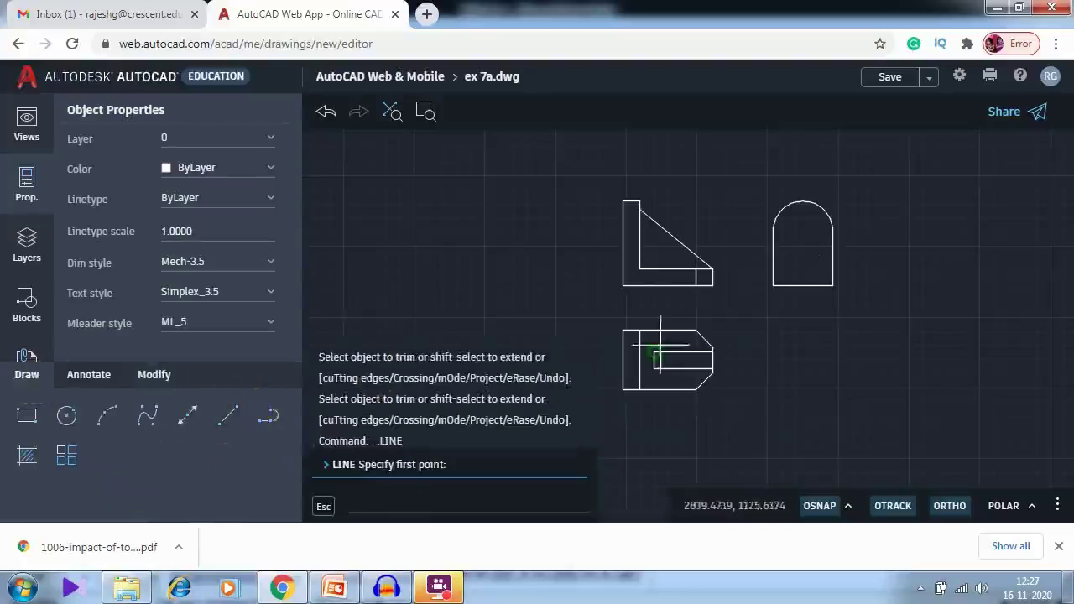
click(802, 286)
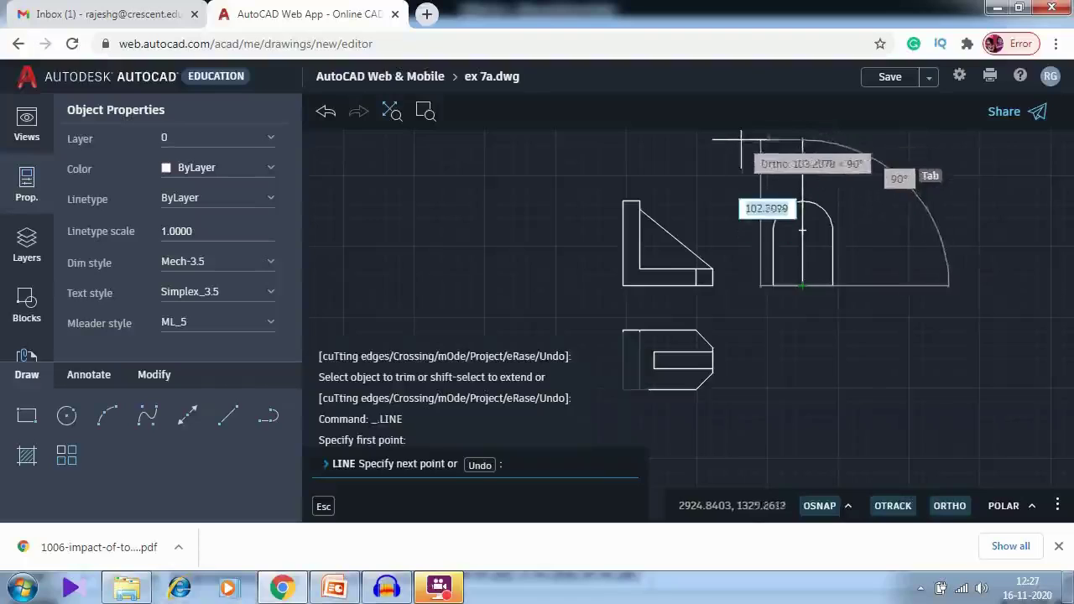
text(42)
key(Return)
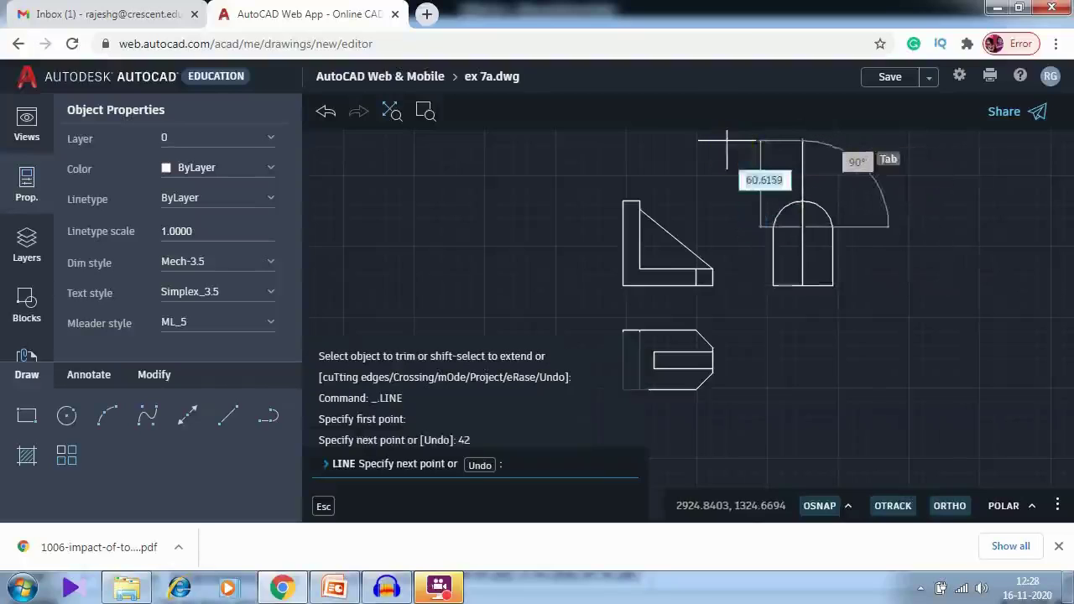
key(Return)
click(69, 417)
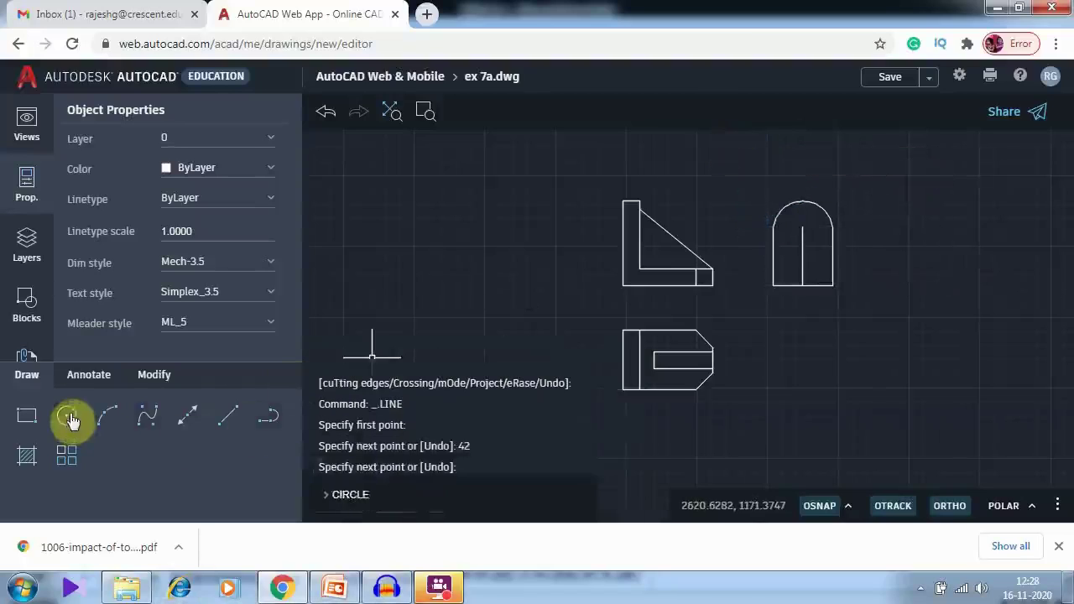
click(155, 376)
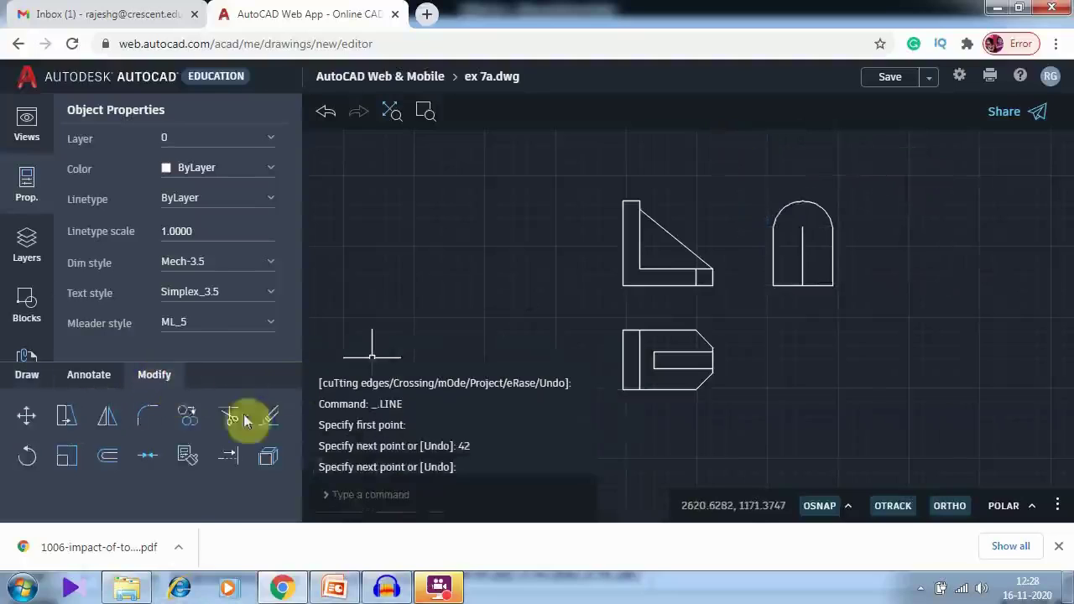
Copy the arch's middle vertical line 6 units to each side, then delete the original
click(186, 416)
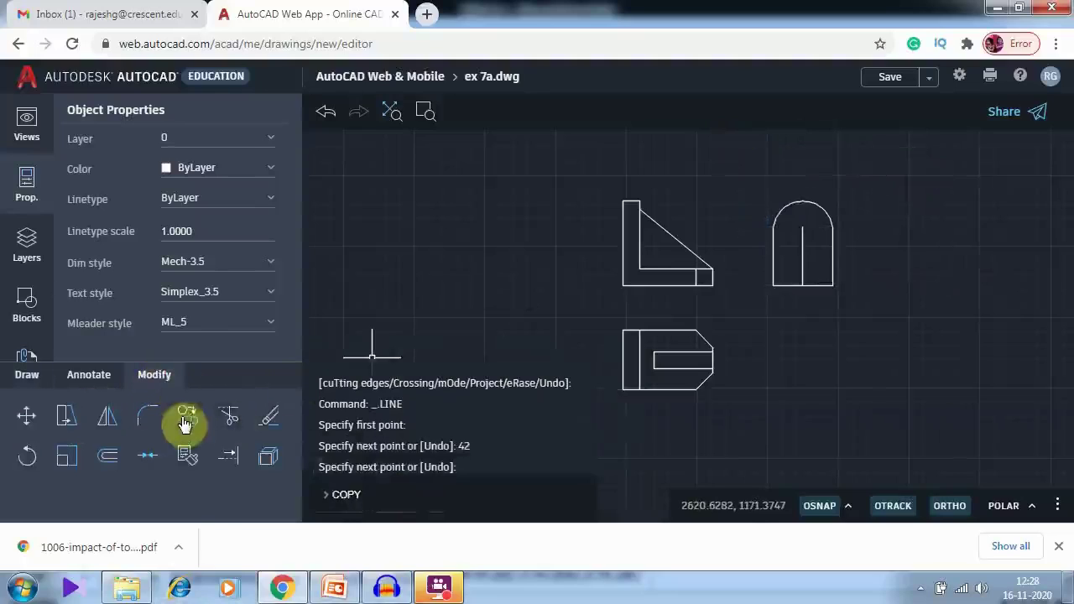
click(803, 259)
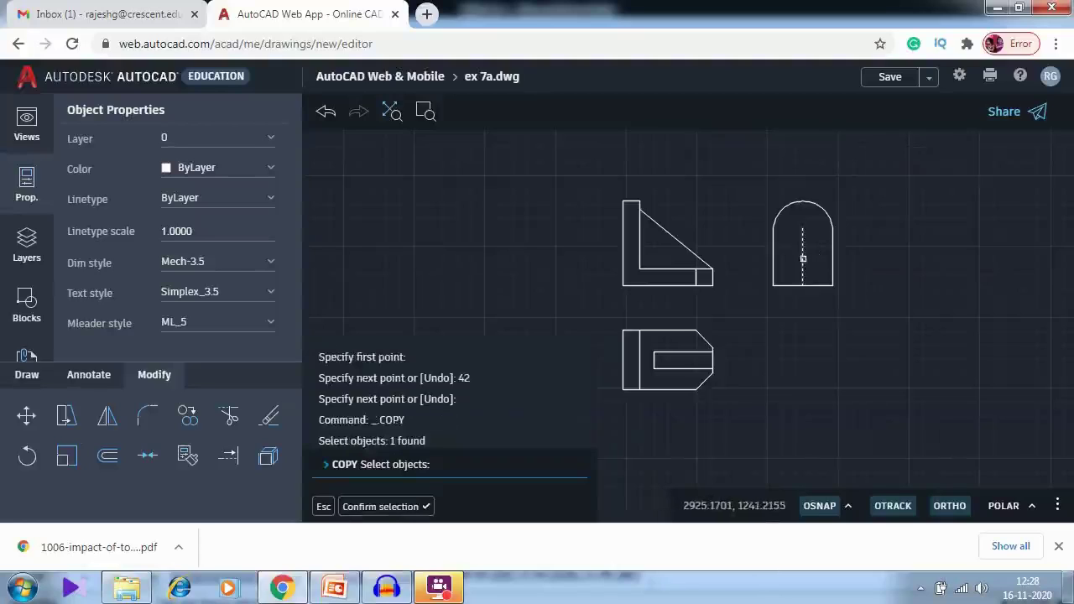
key(Return)
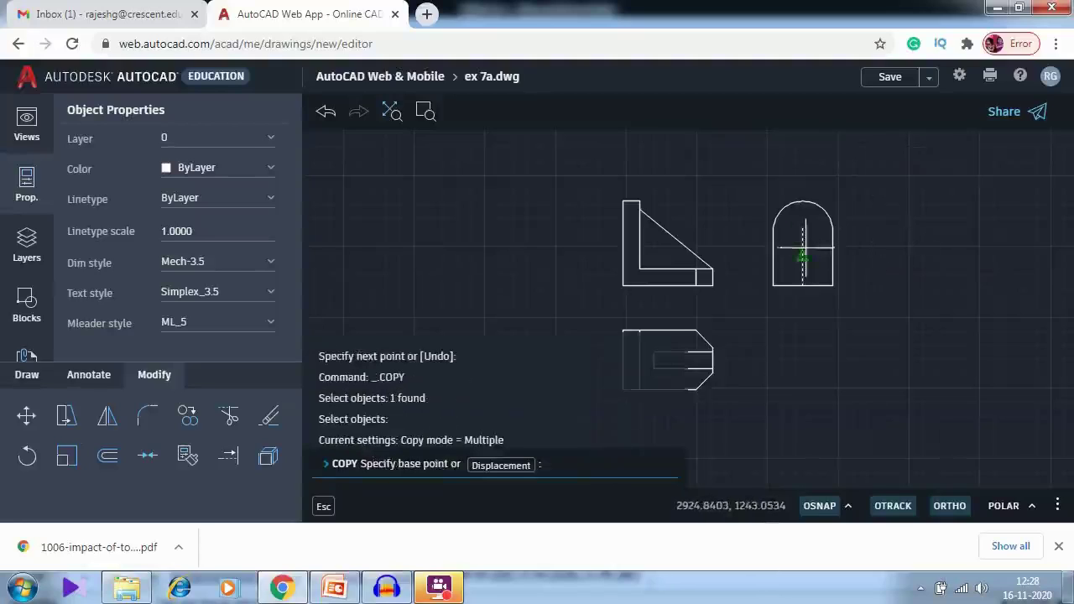
click(803, 256)
text(6)
key(Return)
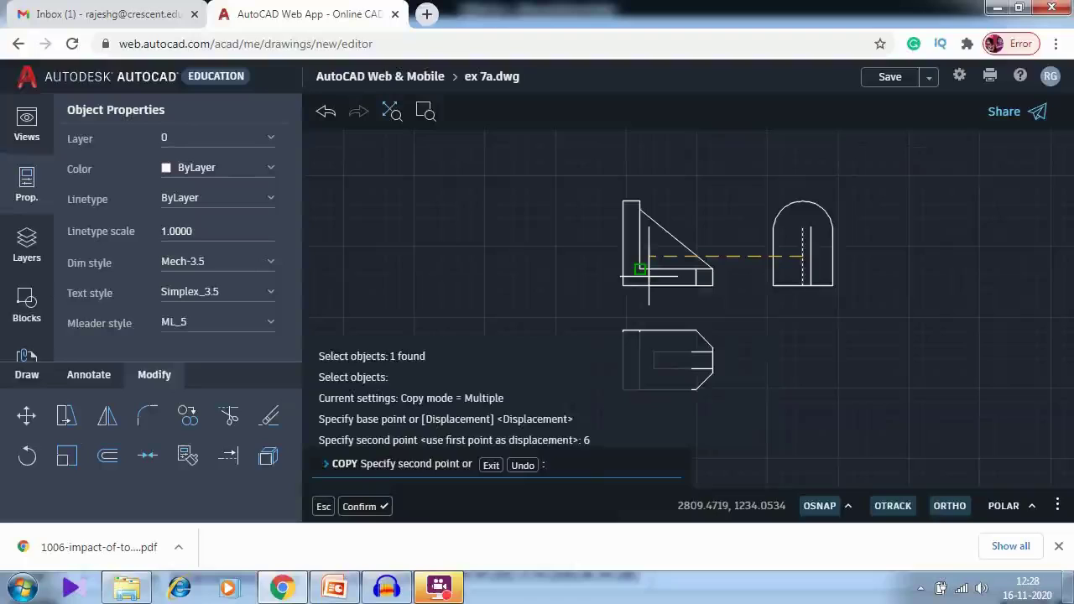
text(6)
key(Return)
key(Return)
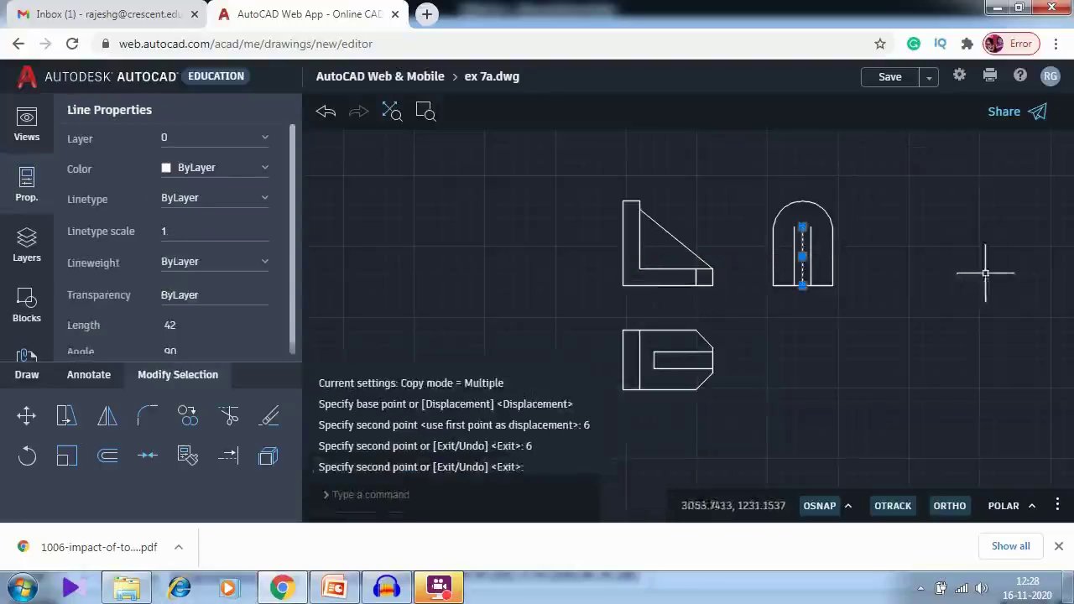
key(Delete)
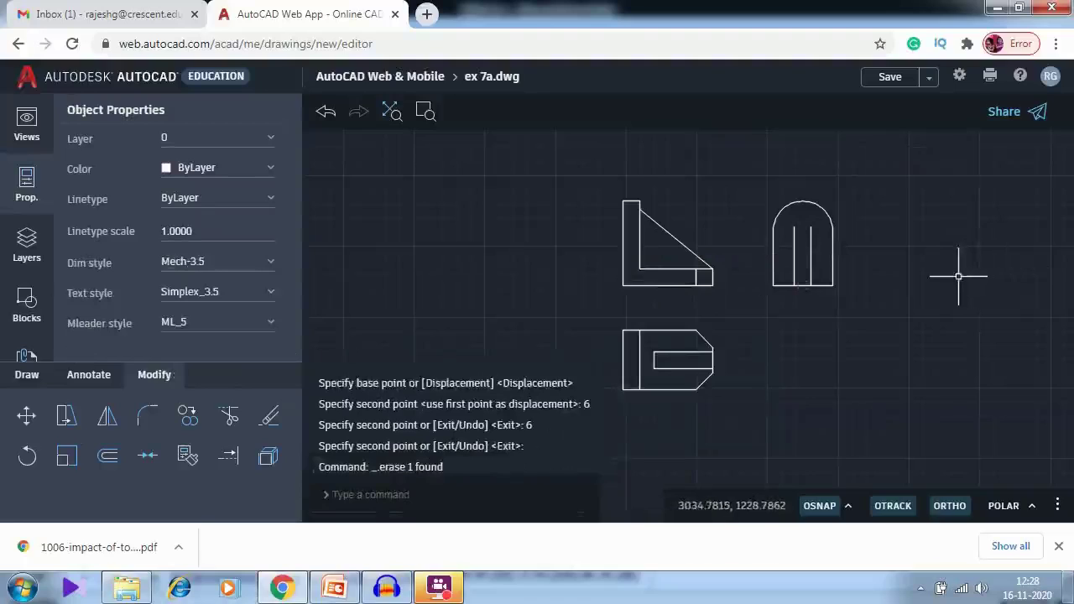
Draw a horizontal line joining the tops of the slot's two inner verticals
scroll(963, 271, up, 2)
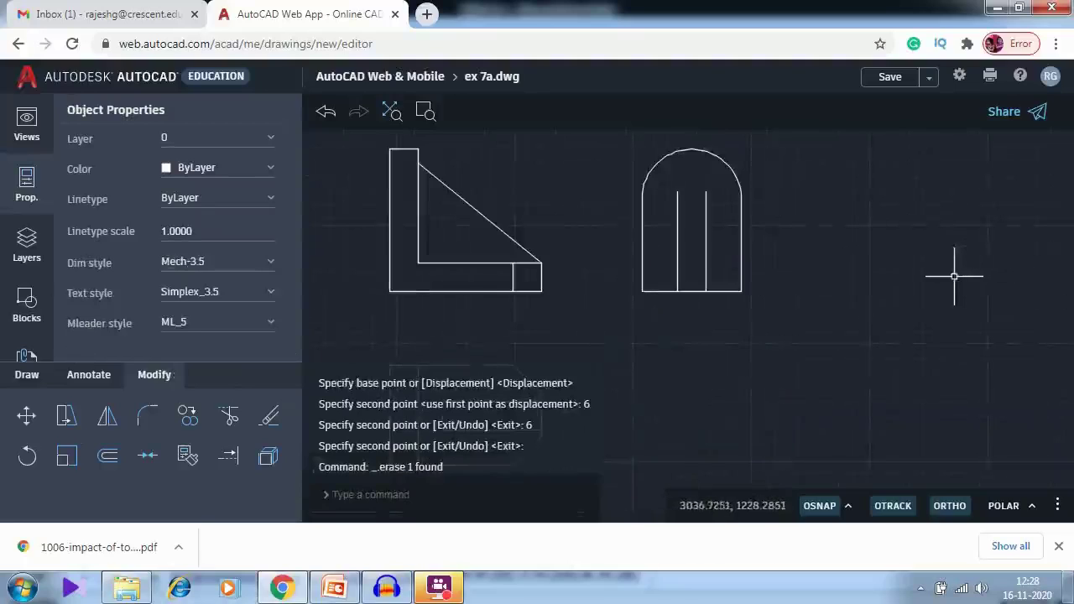
click(27, 374)
click(226, 416)
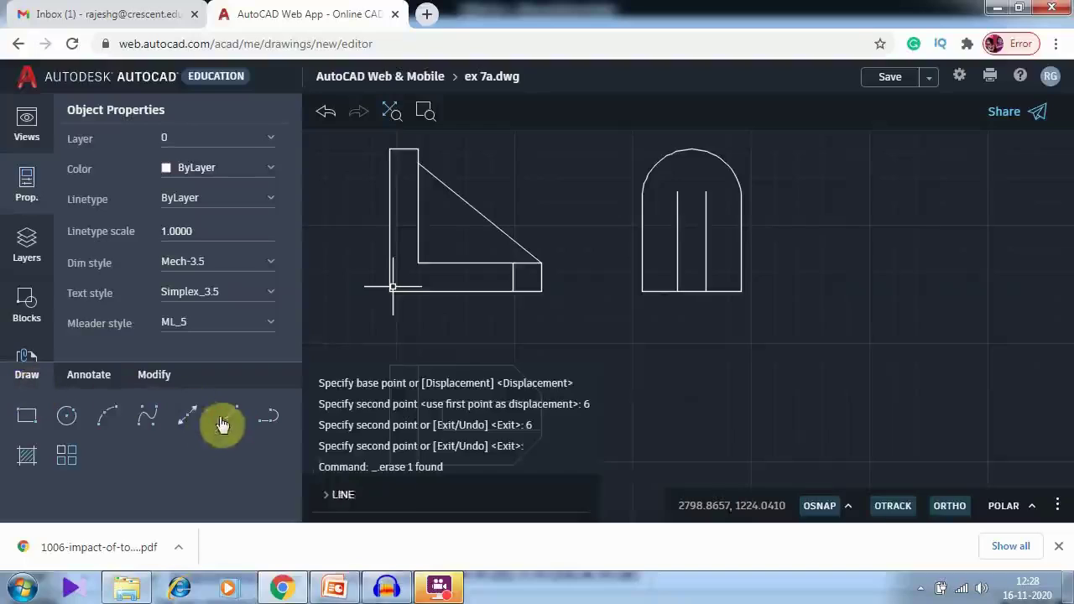
click(678, 192)
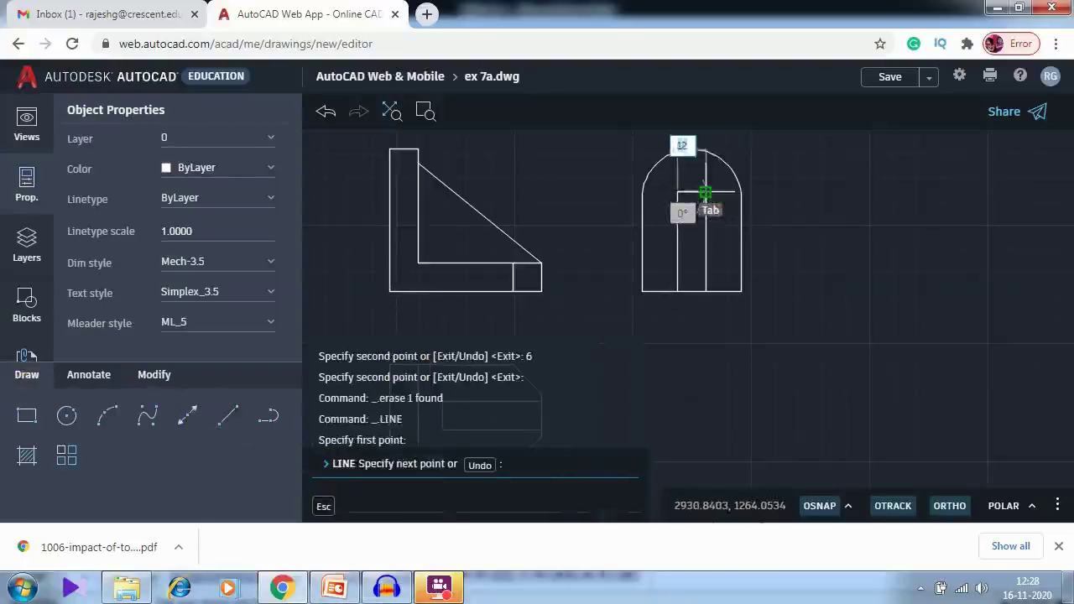
click(705, 193)
key(Escape)
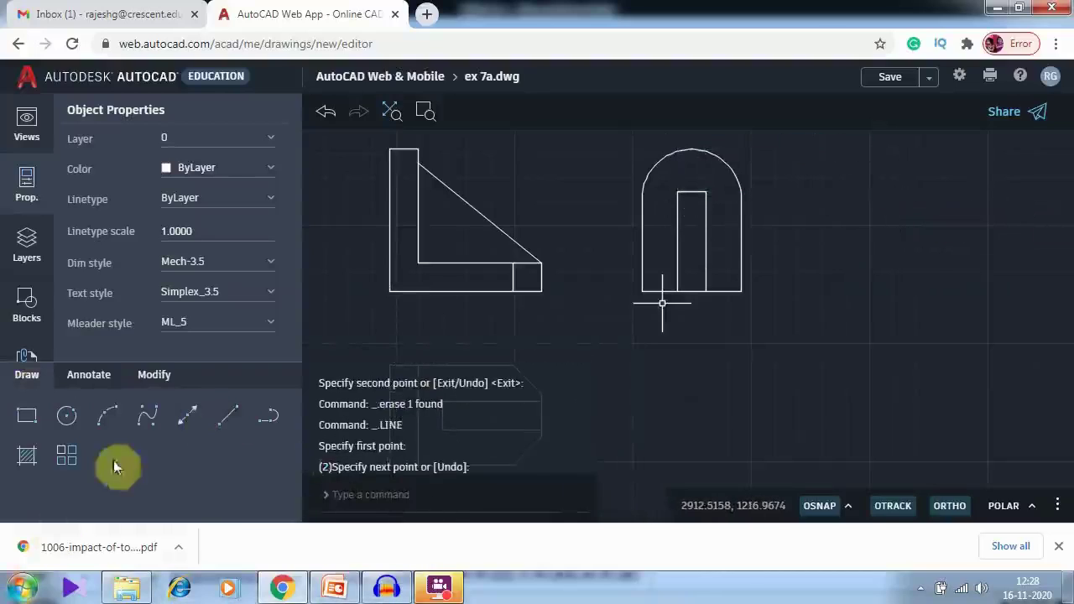
click(155, 375)
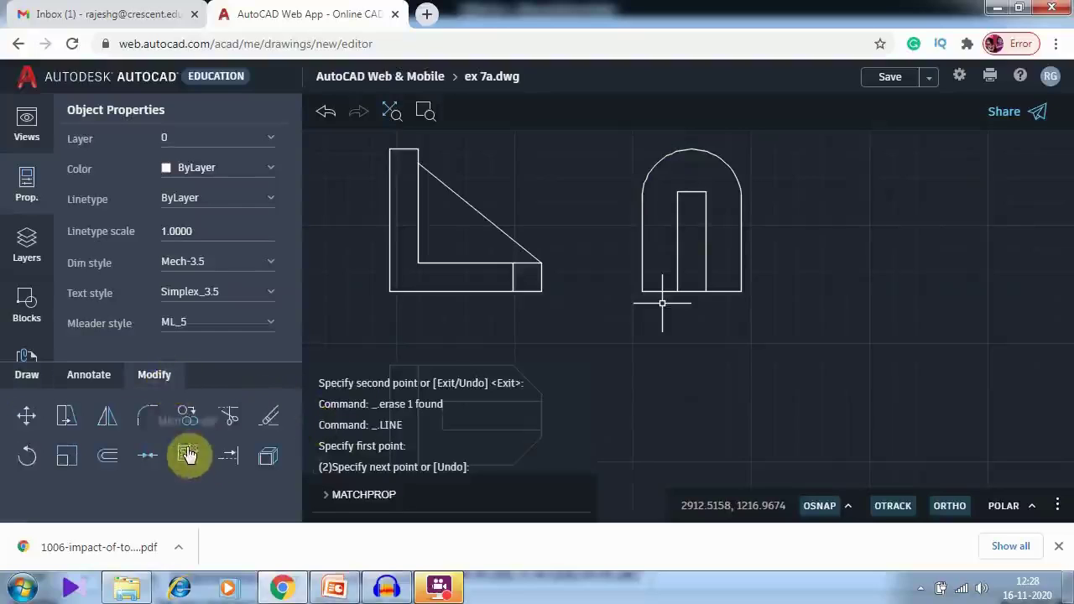
Offset the arch's base upward and its right and left sides inward, each by 12
click(108, 456)
key(Return)
click(692, 291)
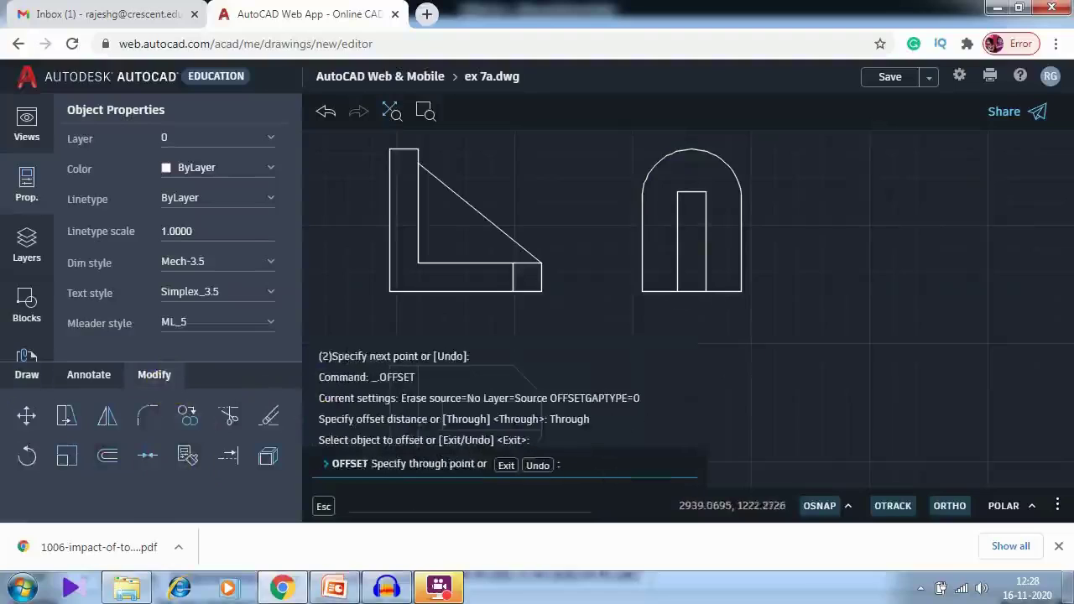
text(12)
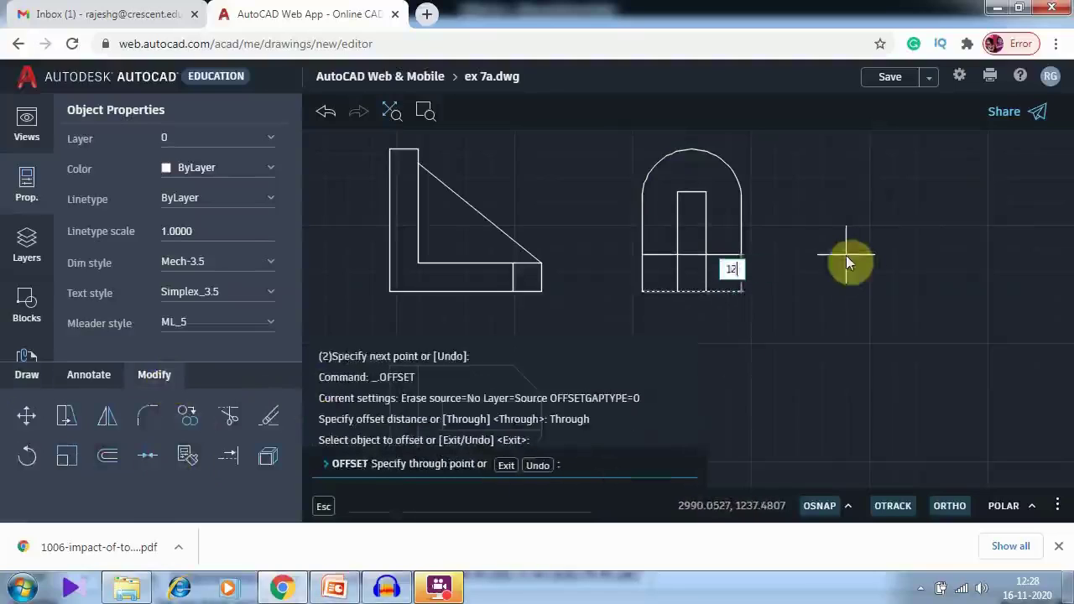
key(Return)
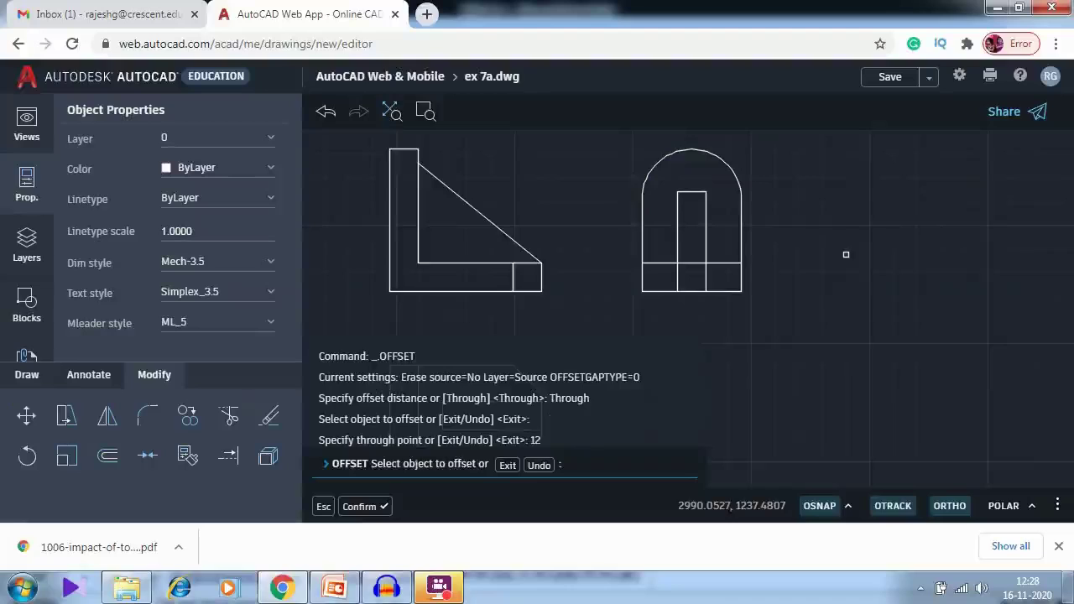
click(742, 242)
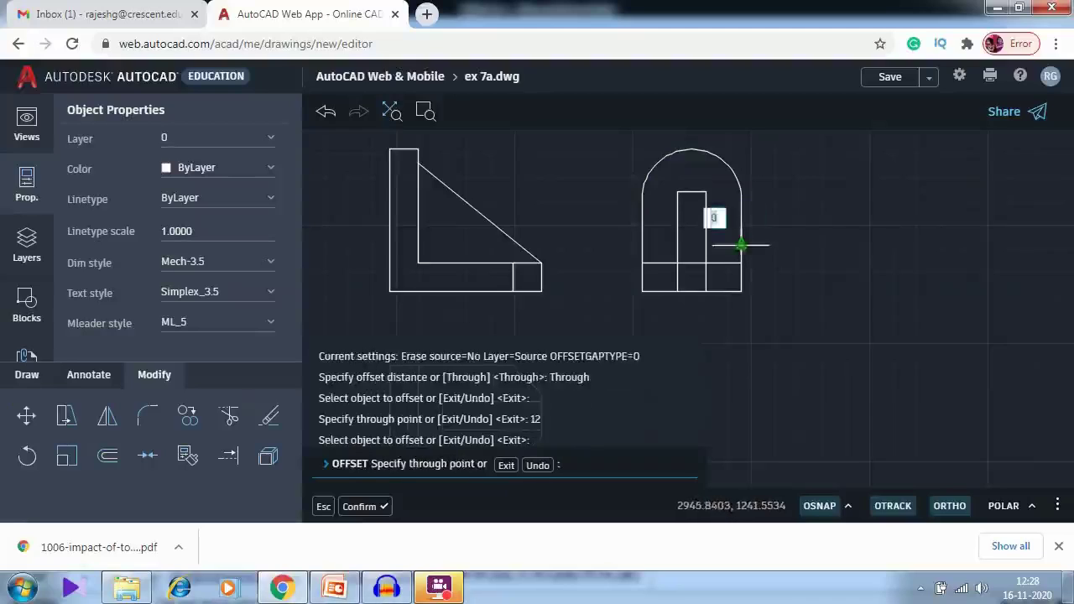
text(12)
key(Return)
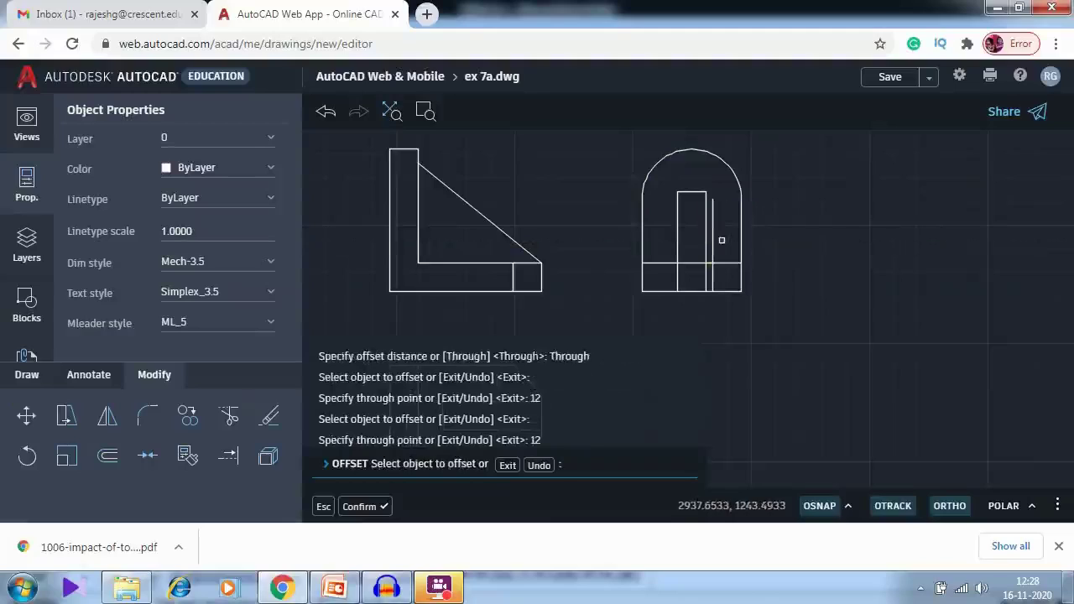
click(642, 241)
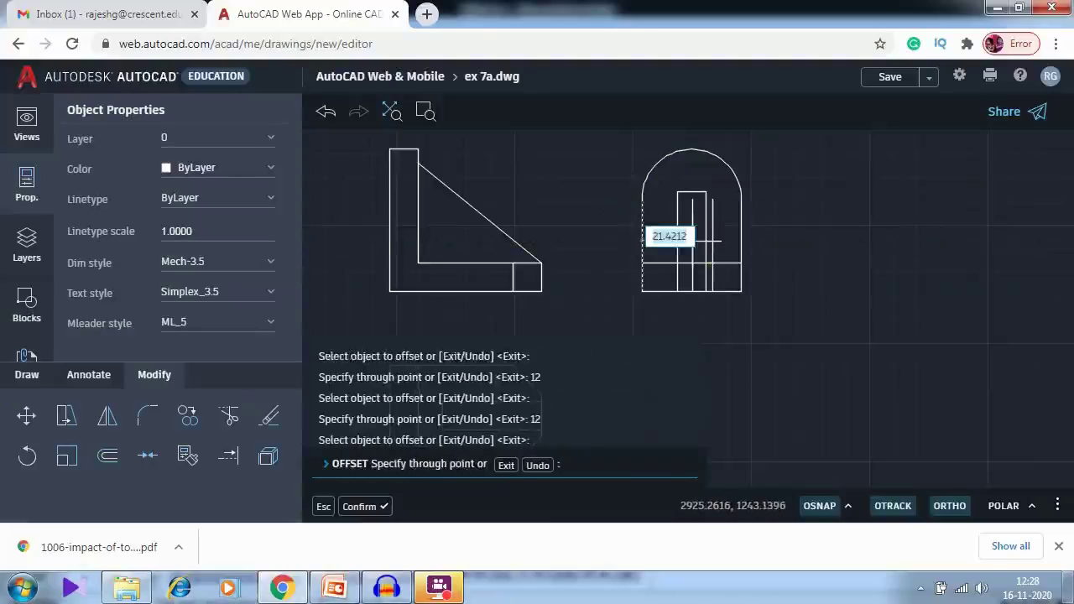
text(12)
key(Return)
key(Return)
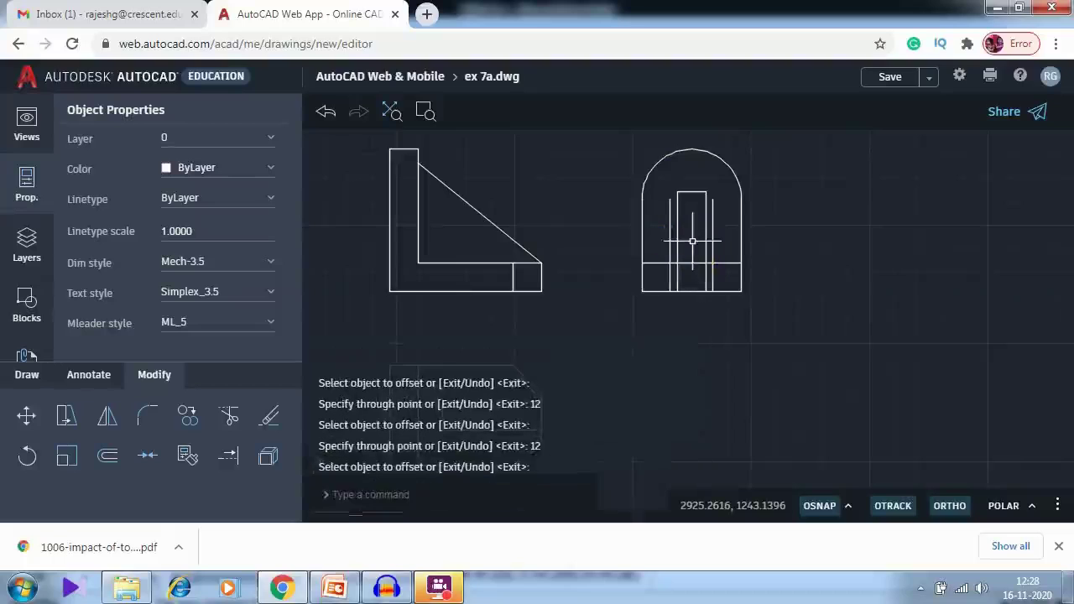
Trim the upper parts of the right and left new verticals back to the base strip
click(228, 415)
click(710, 253)
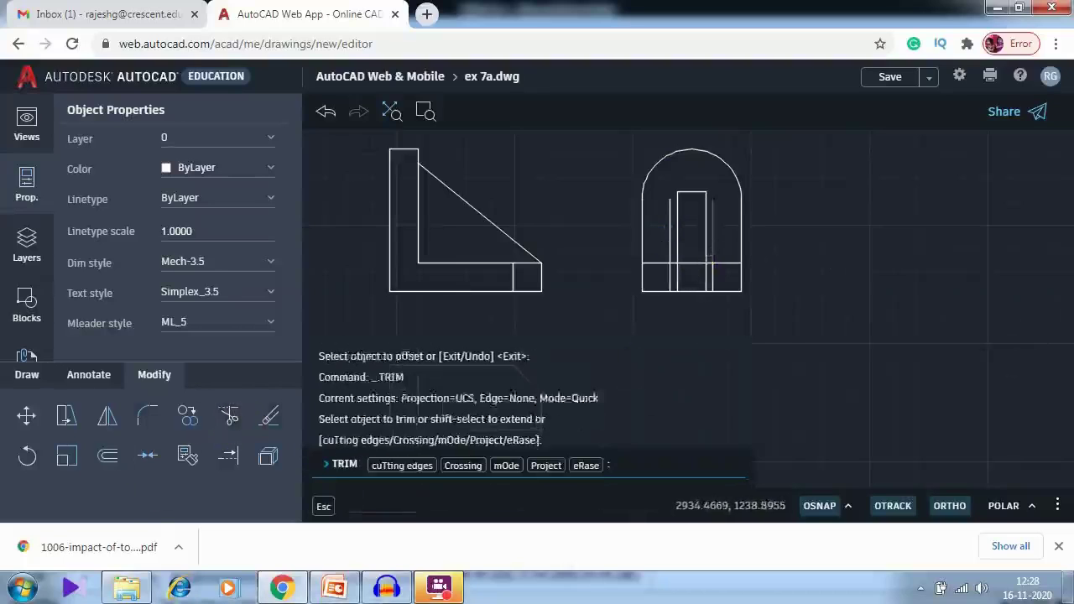
click(670, 252)
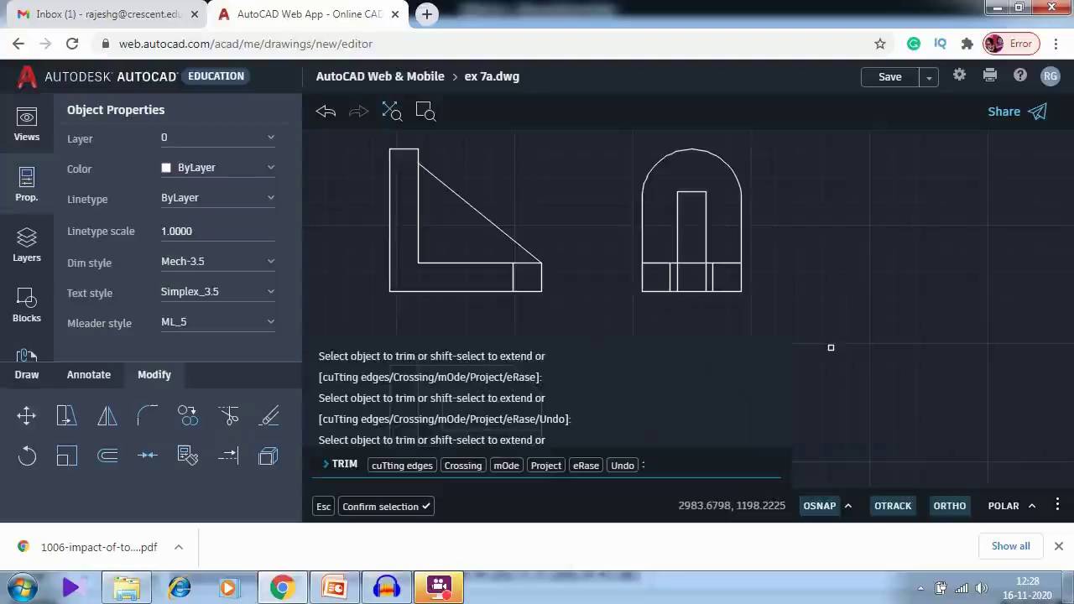
key(Escape)
key(Escape)
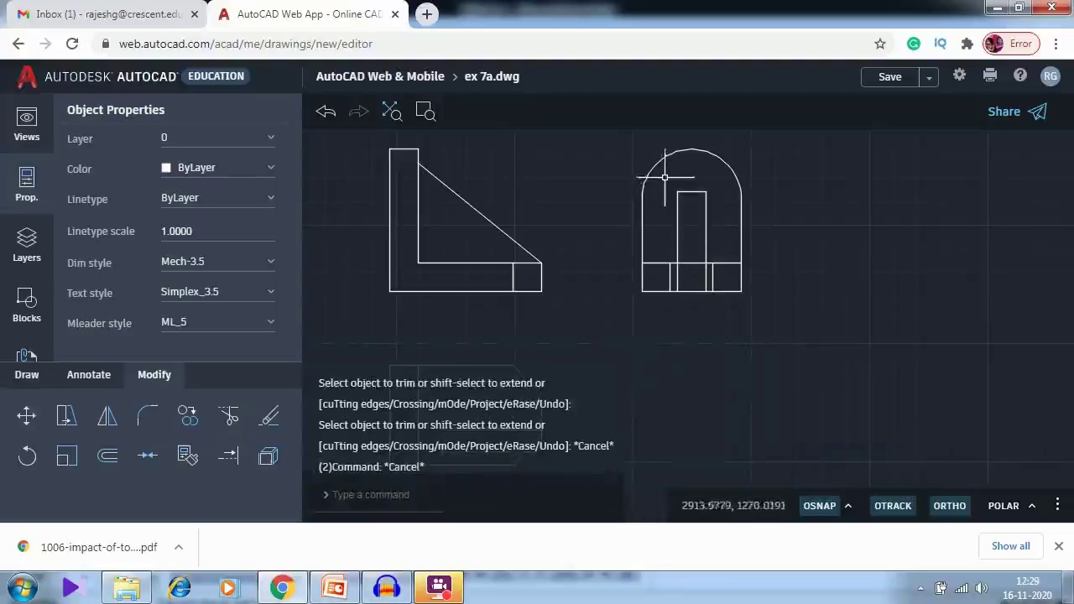
Give the six slot and base-strip lines the DASHED linetype with linetype scale 5
click(723, 281)
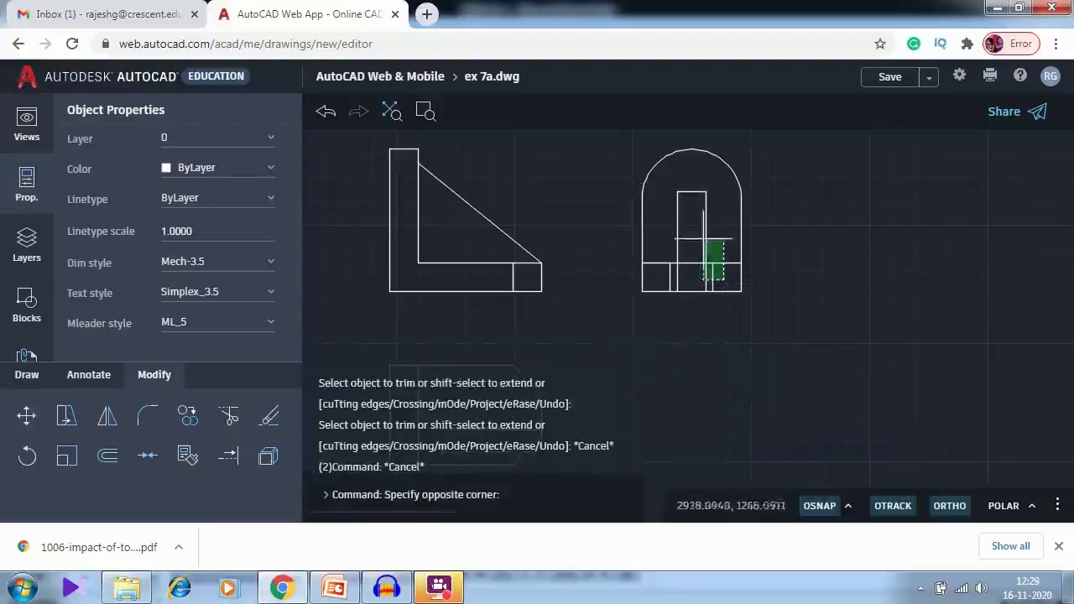
click(659, 169)
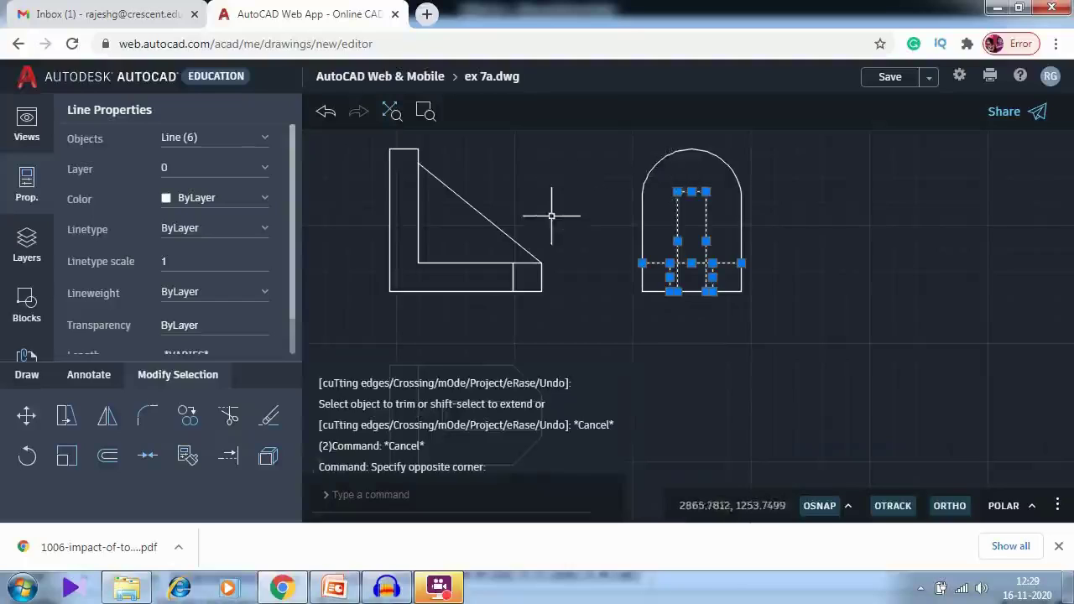
click(204, 233)
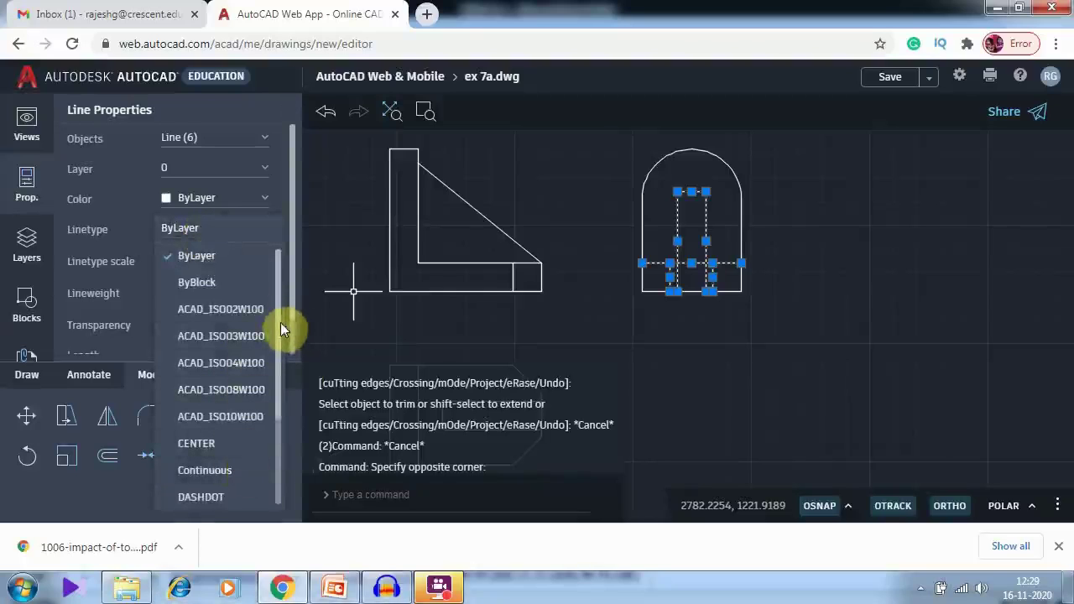
scroll(280, 336, down, 5)
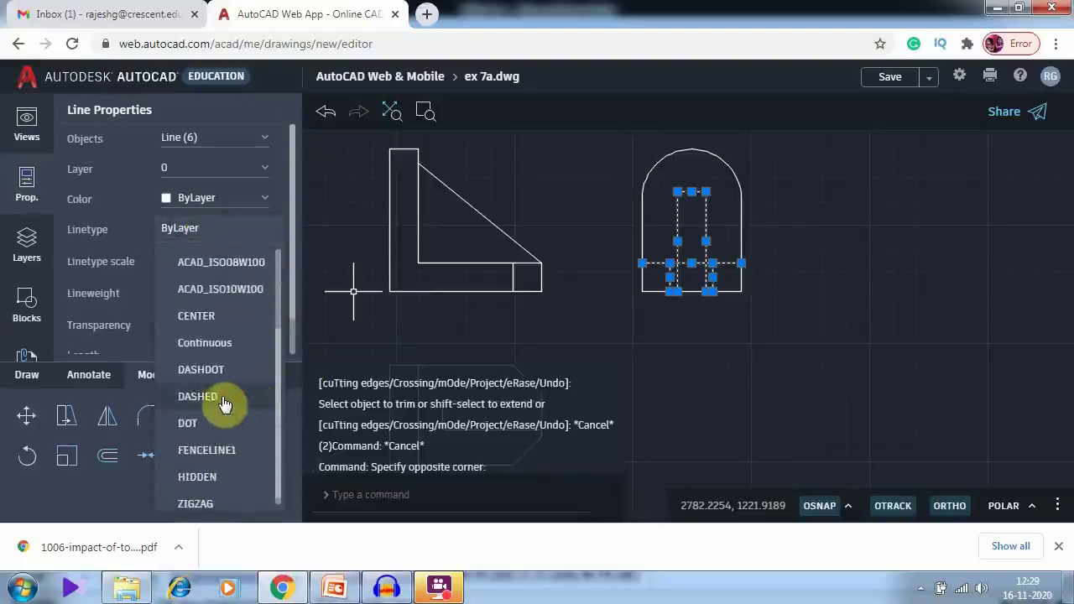
click(224, 404)
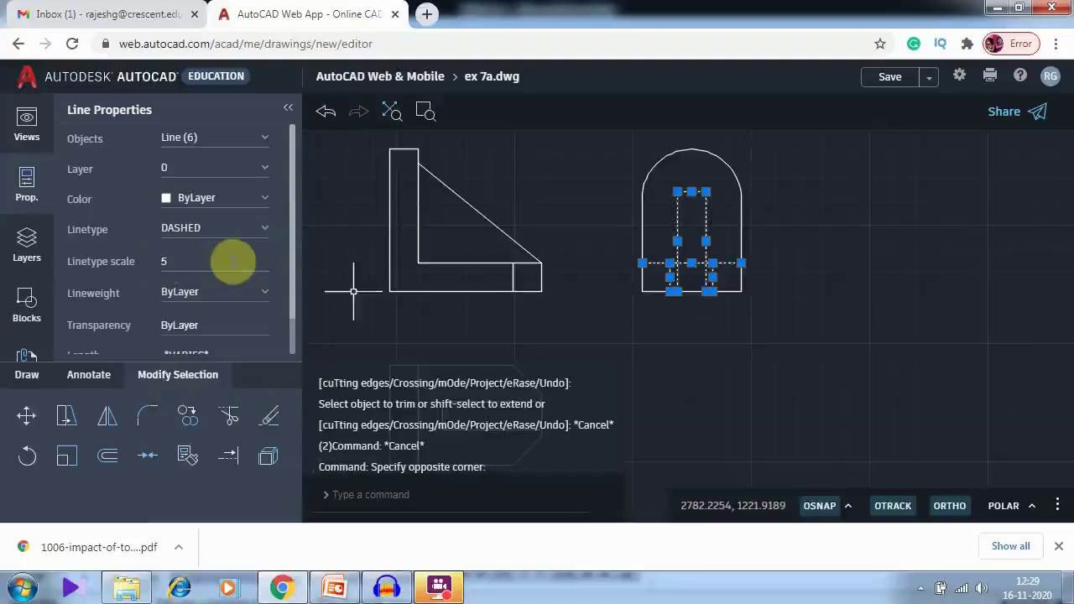
key(Return)
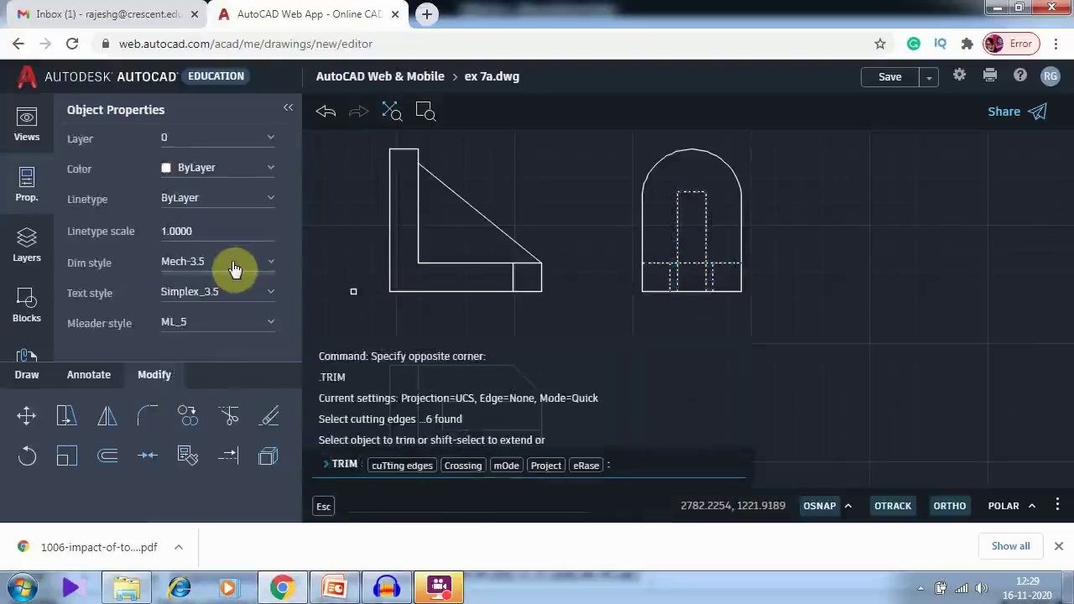
Fit and centre all three views on screen, then save the drawing as ex 7a.dwg
key(Escape)
key(Escape)
key(Escape)
key(Escape)
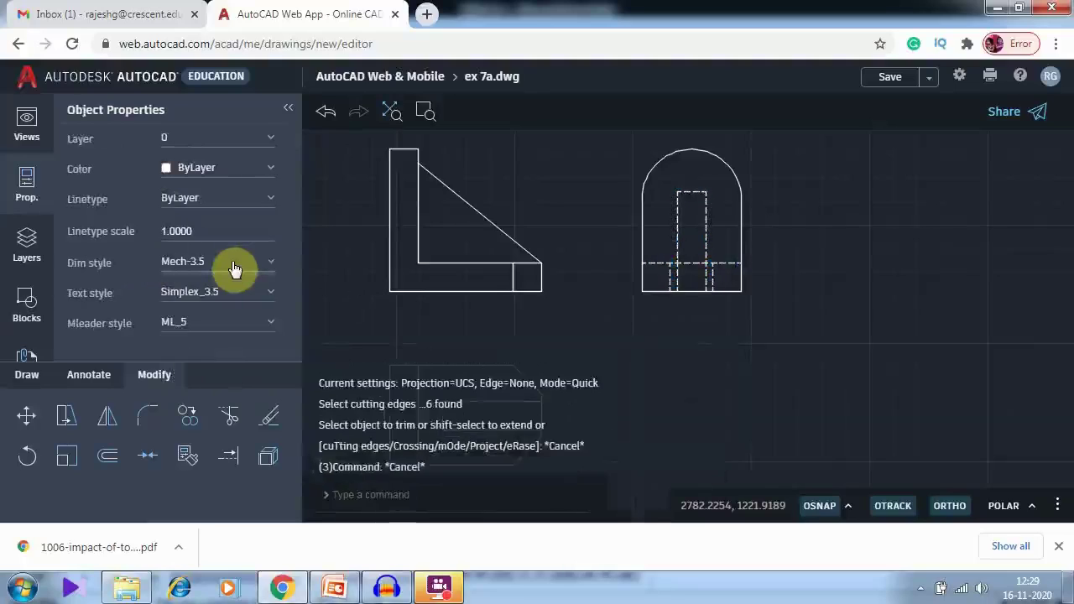
click(755, 414)
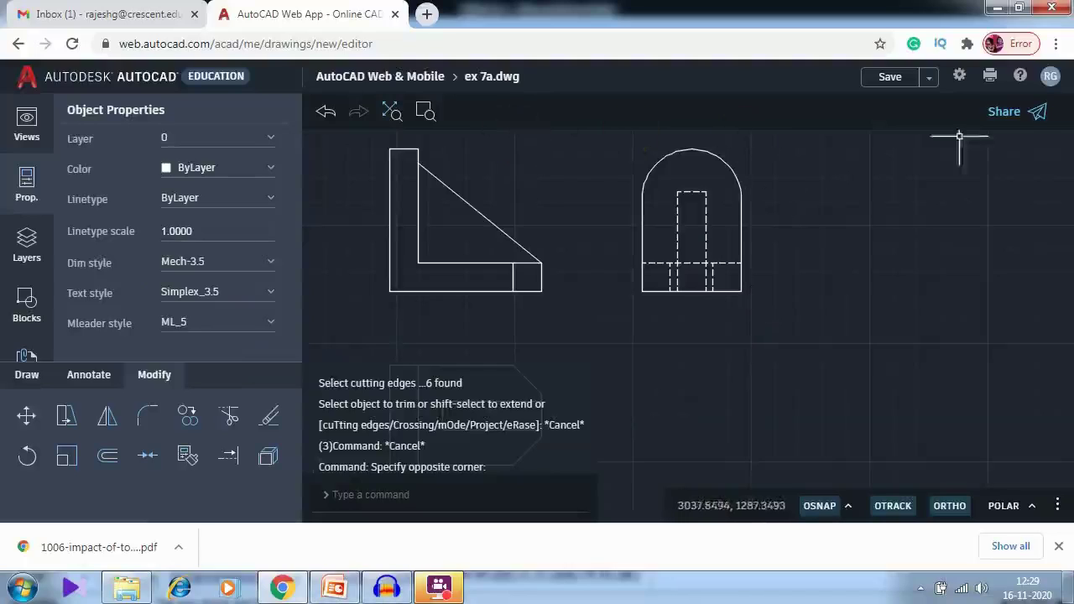
click(392, 112)
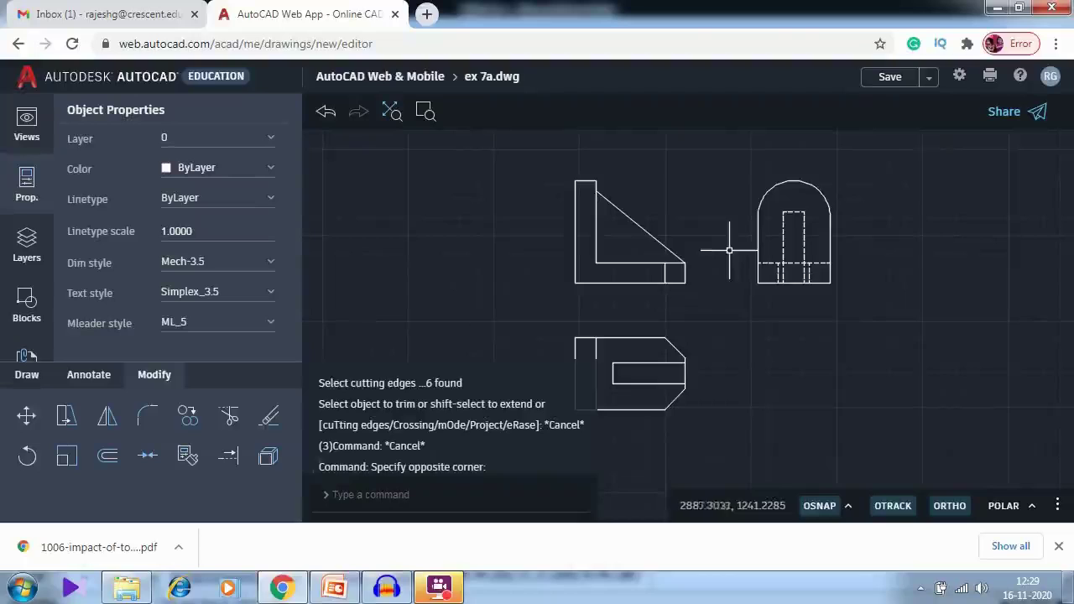
middle_drag(744, 334, 878, 343)
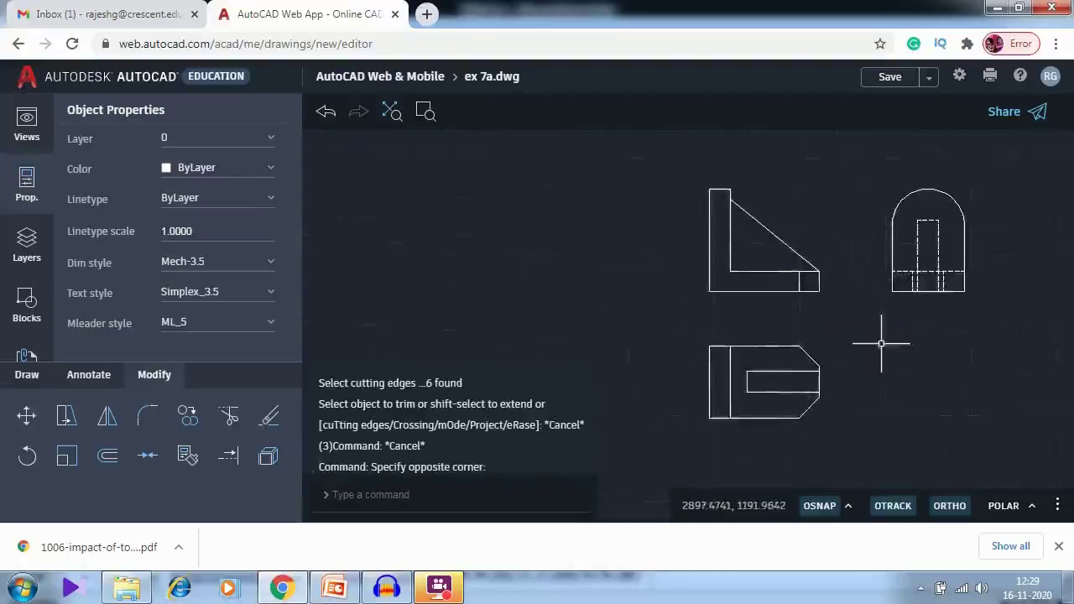
scroll(881, 343, up, 1)
click(884, 79)
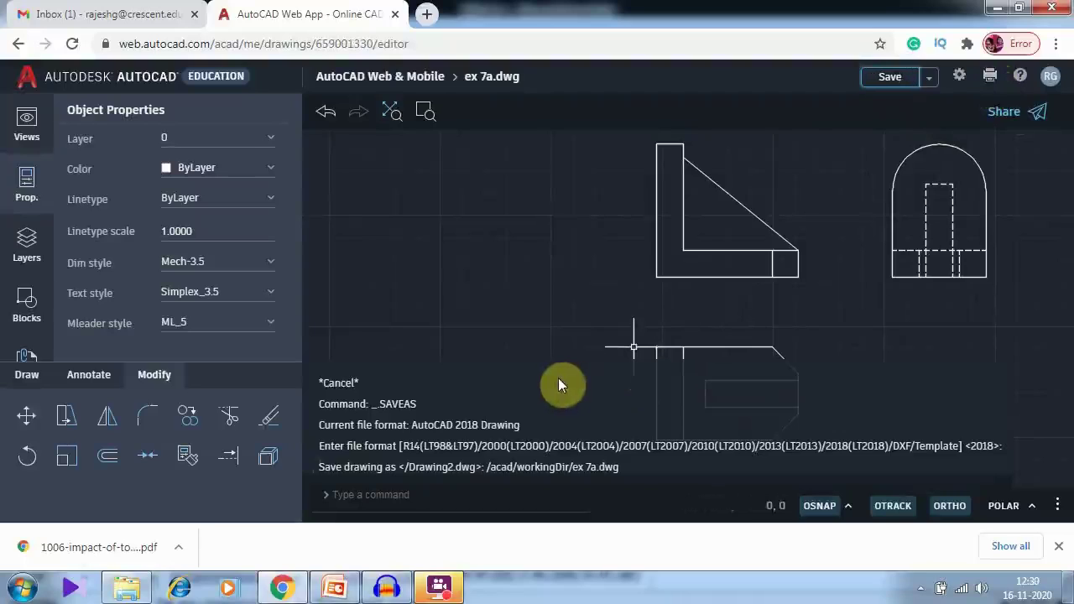
click(334, 589)
Scroll the PowerPoint deck to slide 11 showing the reference Front View, LSV and Top View
scroll(428, 424, down, 6)
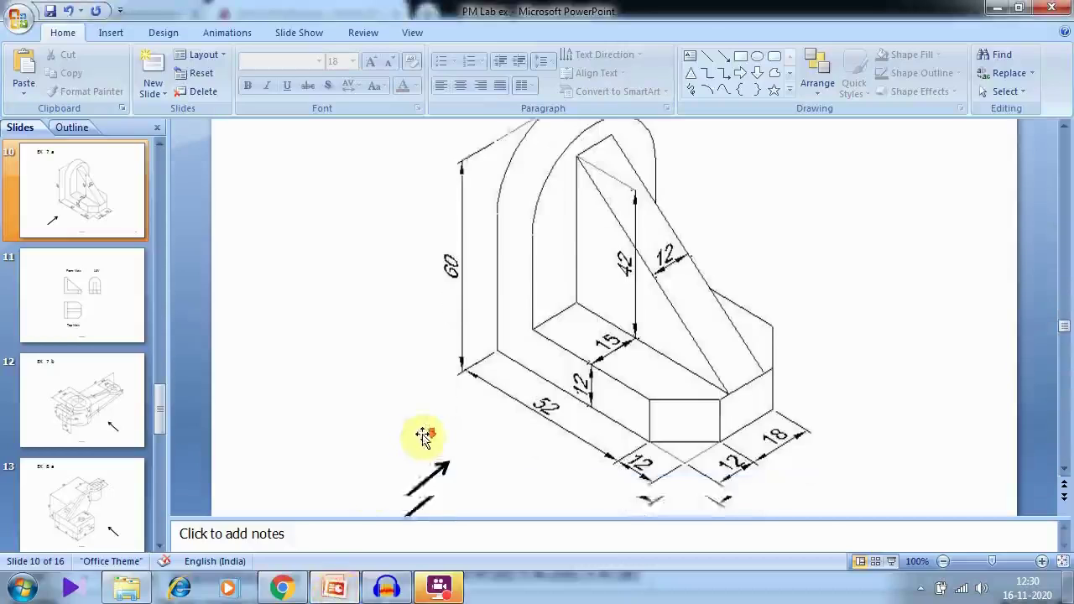
scroll(451, 403, down, 2)
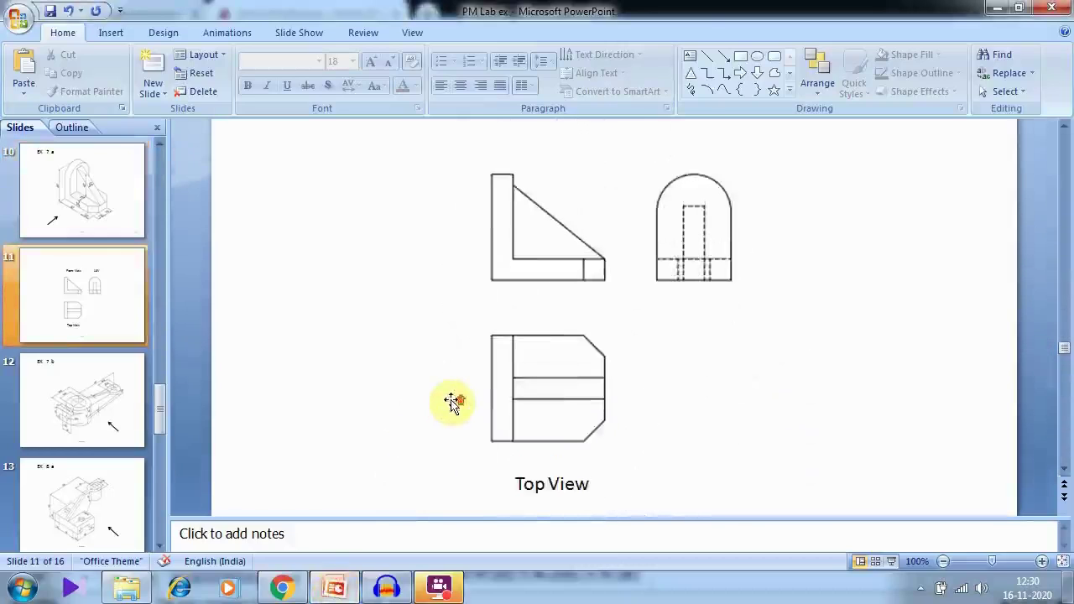
scroll(451, 402, up, 1)
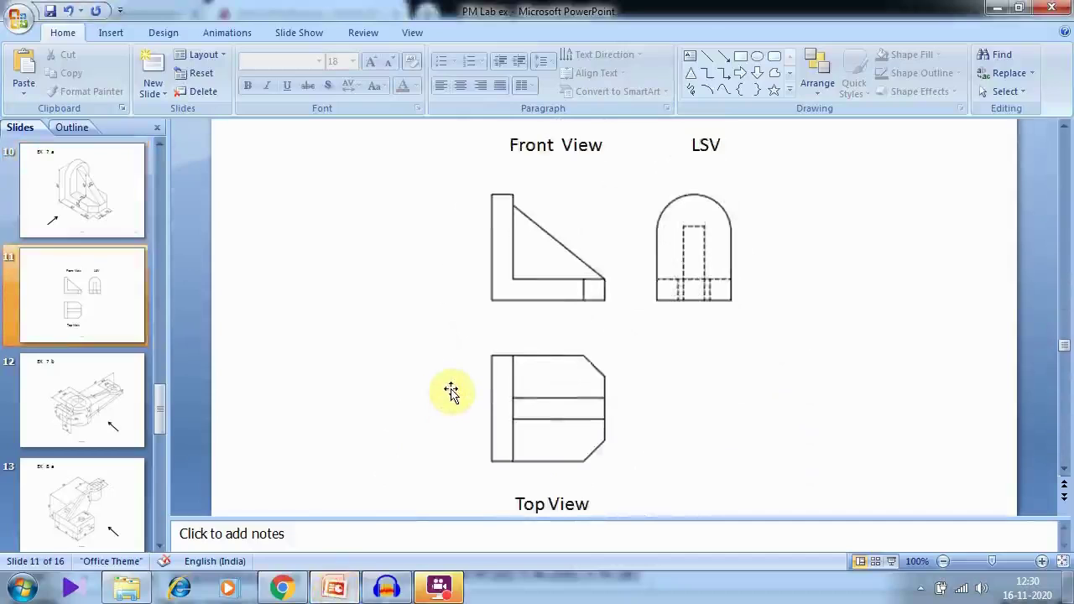